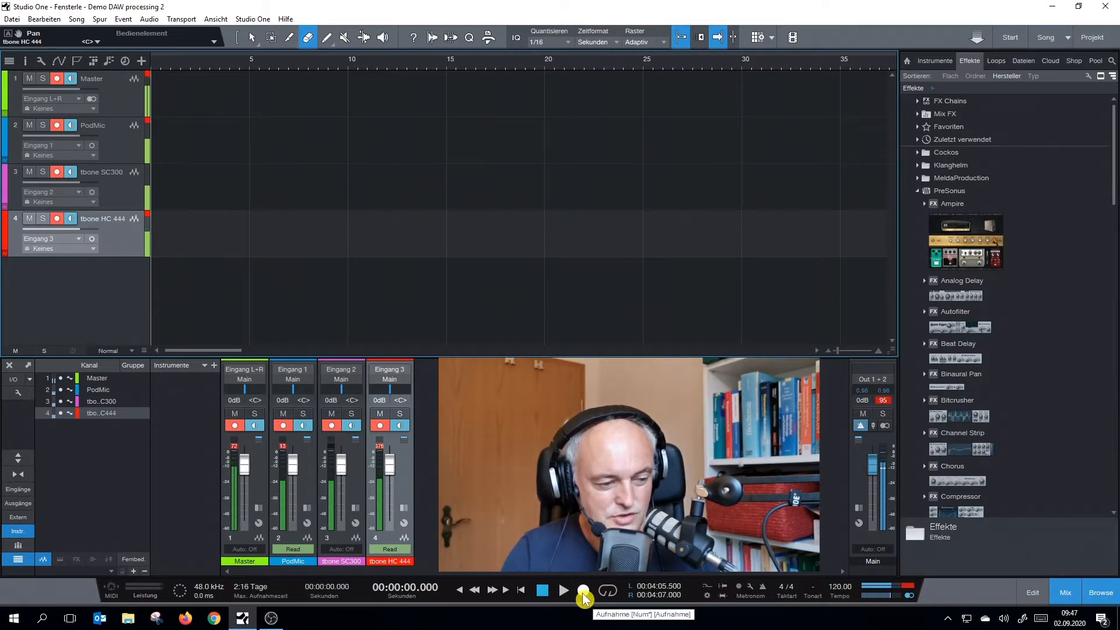
Record the armed Master, PodMic, tbone SC300 and tbone HC 444 tracks simultaneously
{"action": "left_click", "coordinate": [583, 590]}
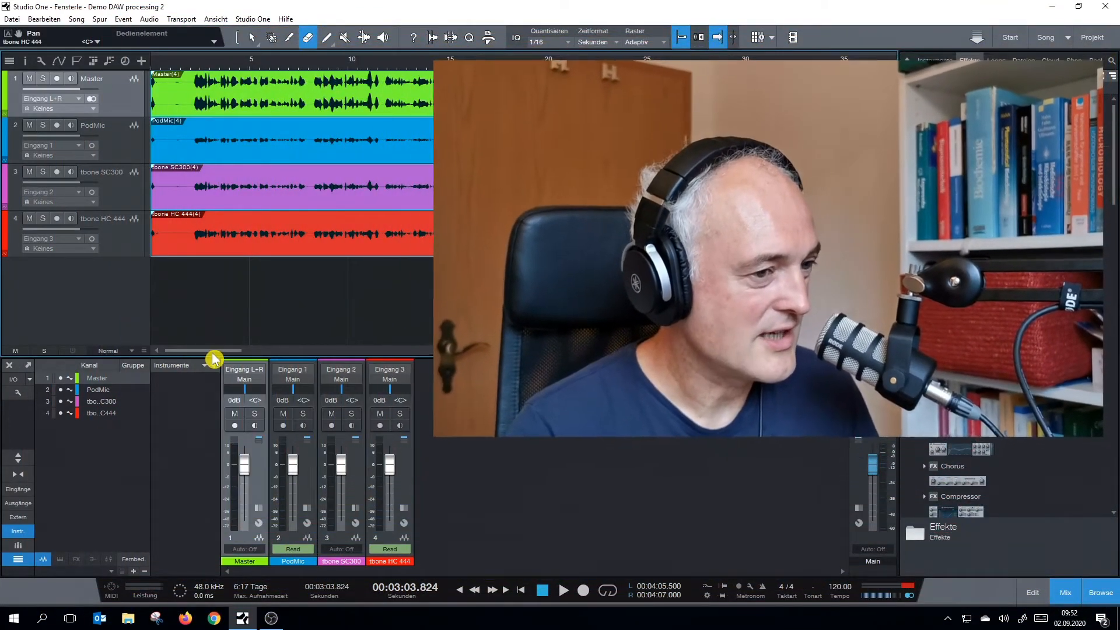
{"action": "left_click_drag", "start_coordinate": [213, 357], "coordinate": [275, 356]}
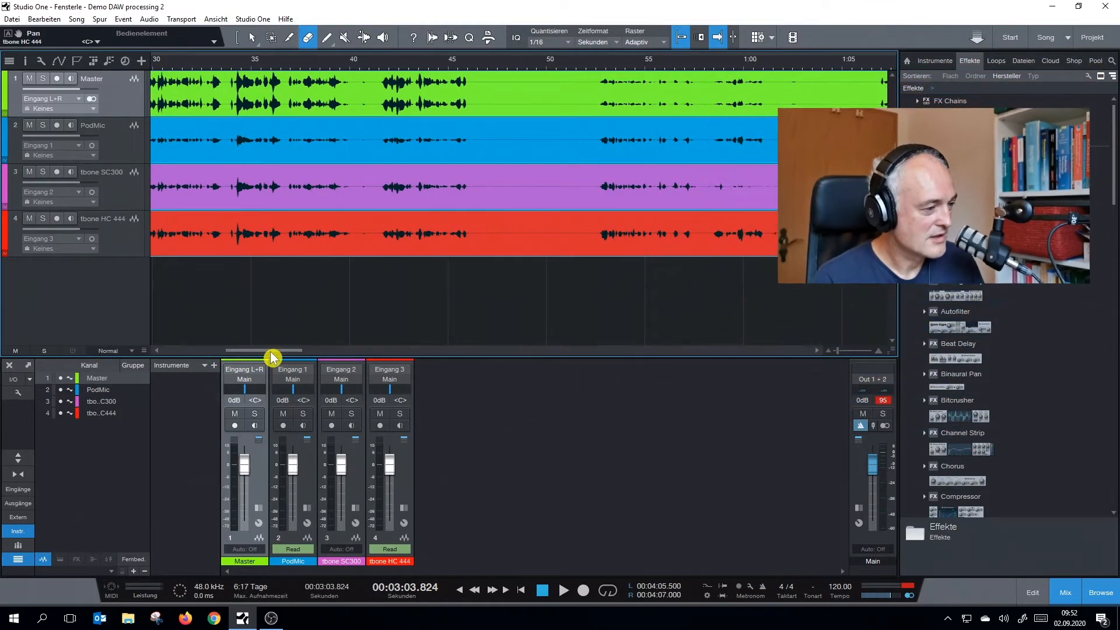
{"action": "left_click_drag", "start_coordinate": [270, 357], "coordinate": [253, 362]}
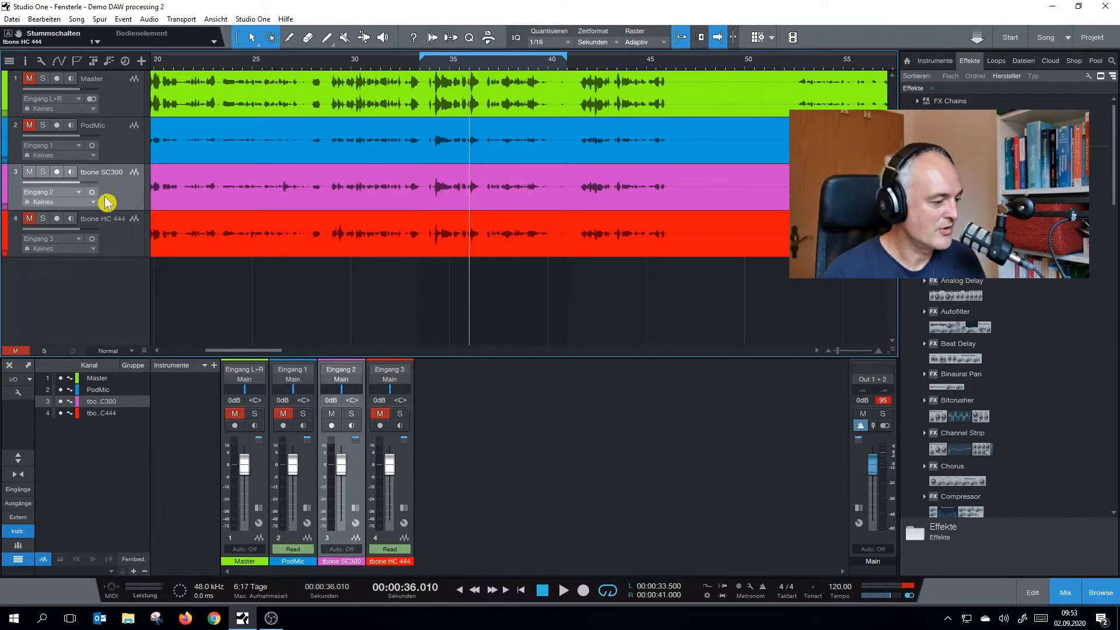
Show the inserts of the tbone SC300 channel and remove its existing Pro EQ
{"action": "left_click", "coordinate": [354, 511]}
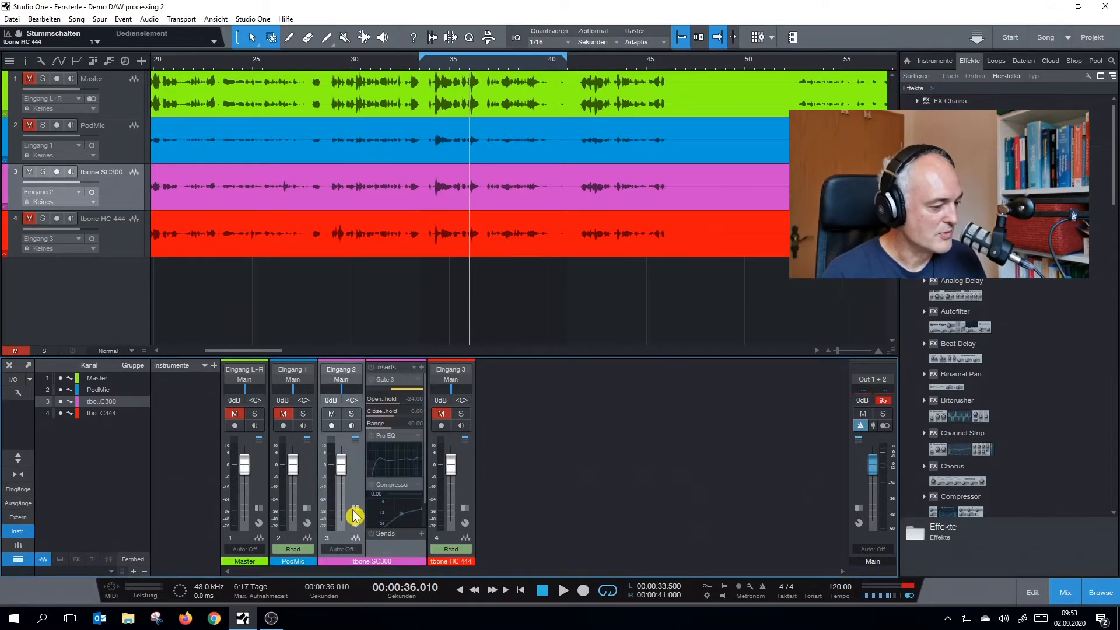
{"action": "left_click", "coordinate": [385, 439]}
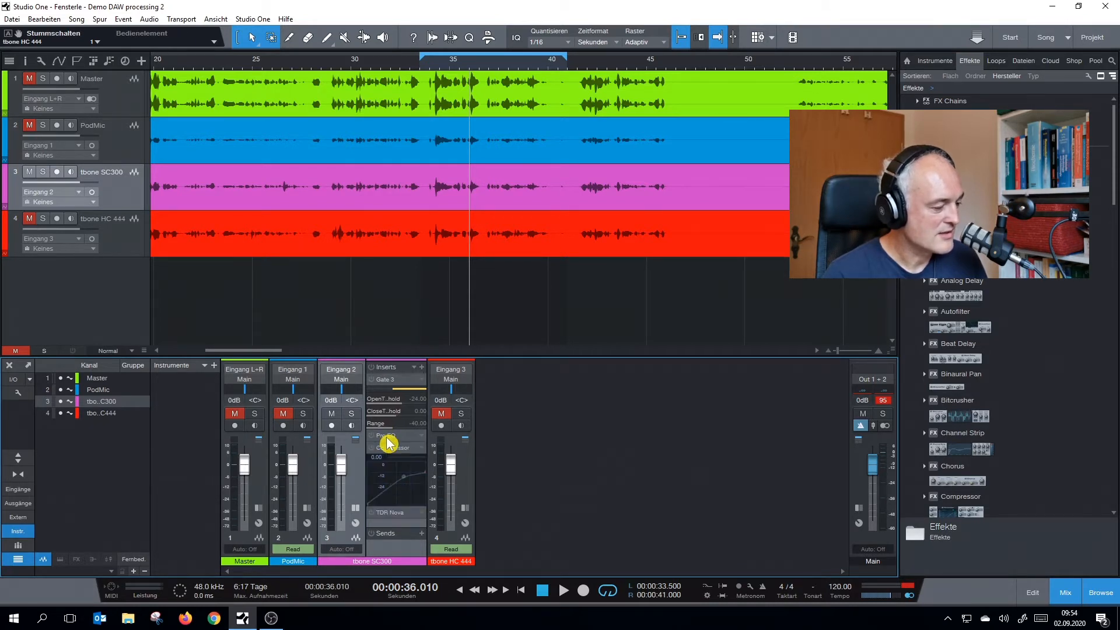
{"action": "left_click", "coordinate": [398, 437]}
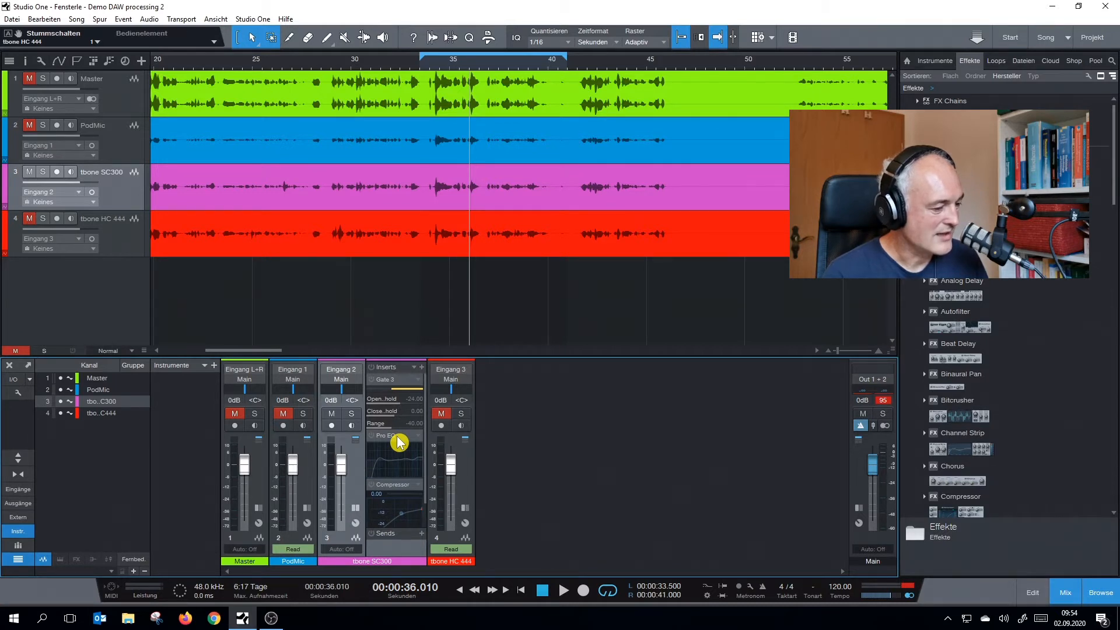
{"action": "right_click", "coordinate": [399, 440]}
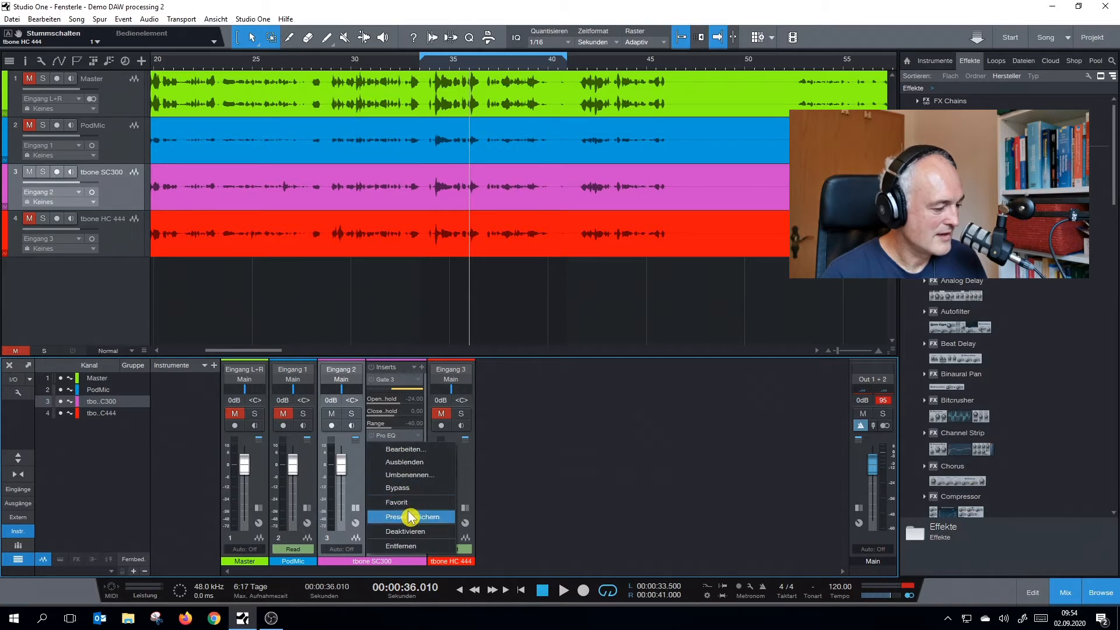
{"action": "left_click", "coordinate": [408, 546]}
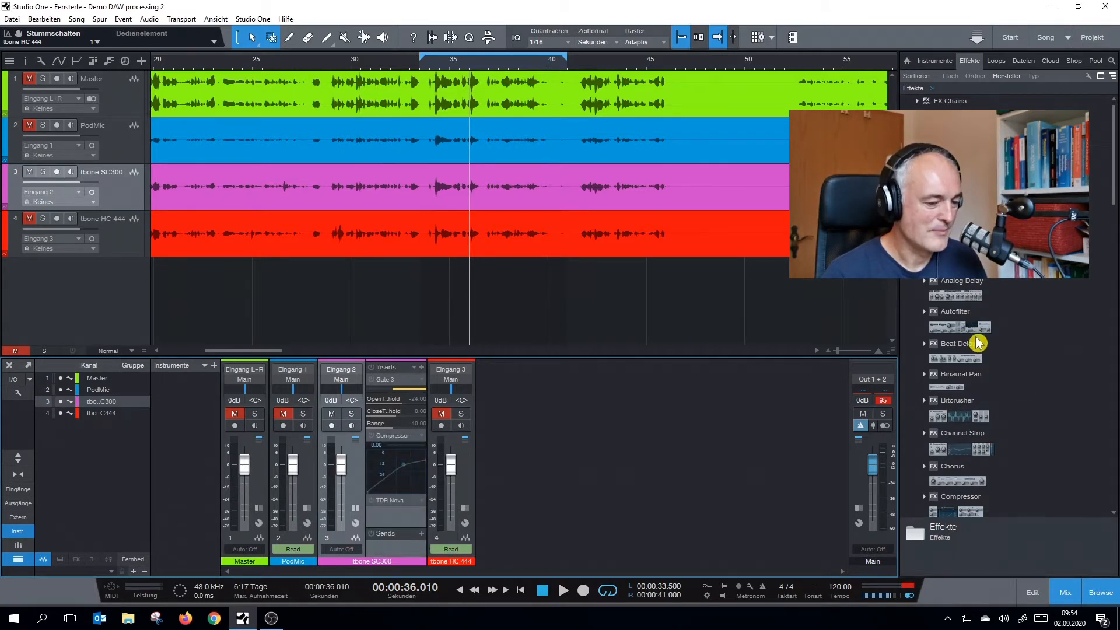
Add a fresh Pro EQ to the tbone SC300 inserts and place it between Gate 3 and the Compressor
{"action": "scroll", "coordinate": [978, 343], "scroll_direction": "down", "scroll_amount": 10}
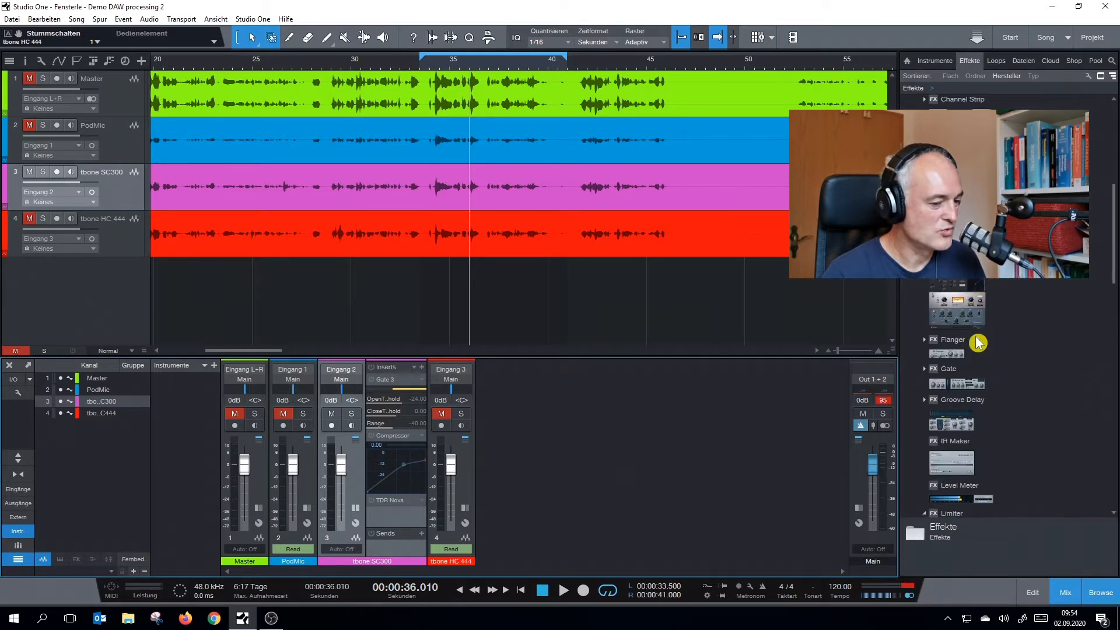
{"action": "scroll", "coordinate": [978, 343], "scroll_direction": "down", "scroll_amount": 3}
{"action": "scroll", "coordinate": [965, 357], "scroll_direction": "down", "scroll_amount": 10}
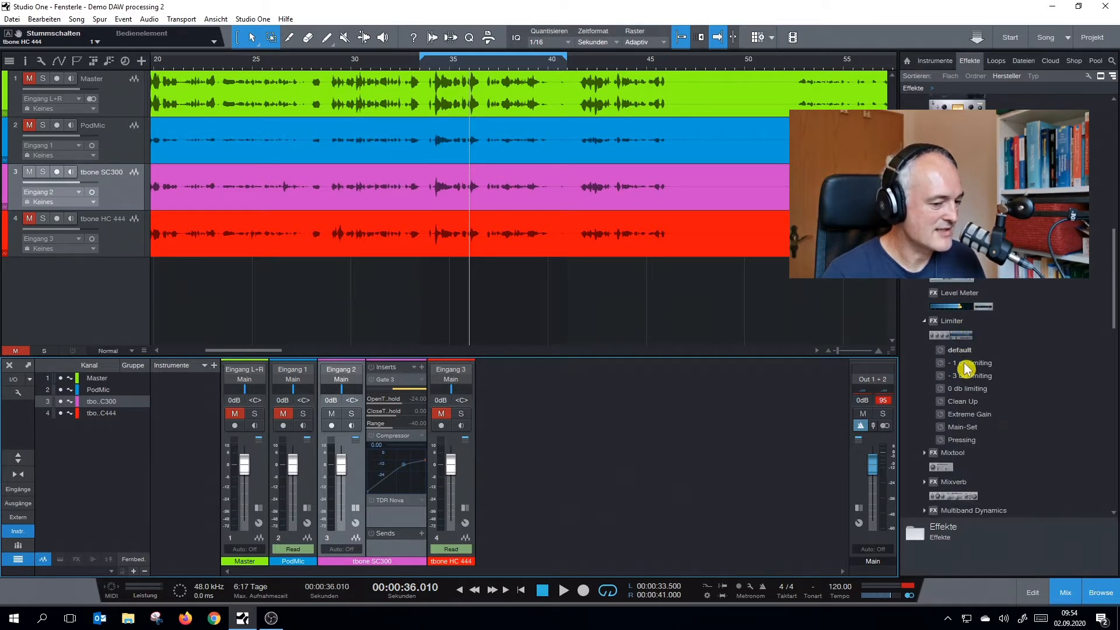
{"action": "scroll", "coordinate": [965, 373], "scroll_direction": "down", "scroll_amount": 8}
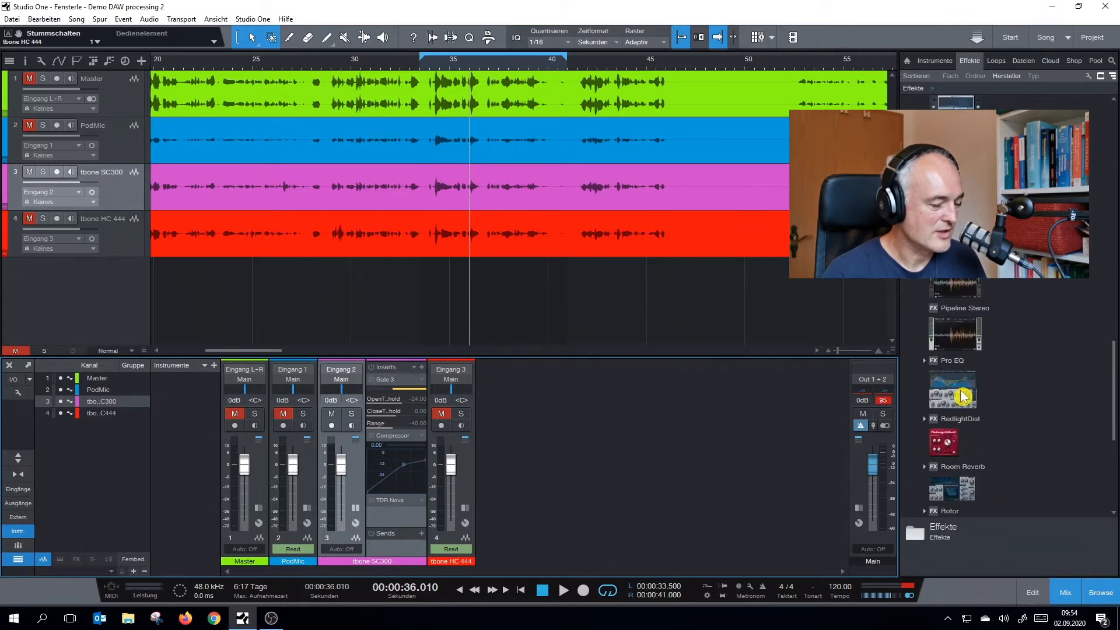
{"action": "left_click", "coordinate": [963, 396]}
{"action": "left_click_drag", "start_coordinate": [961, 395], "coordinate": [392, 511]}
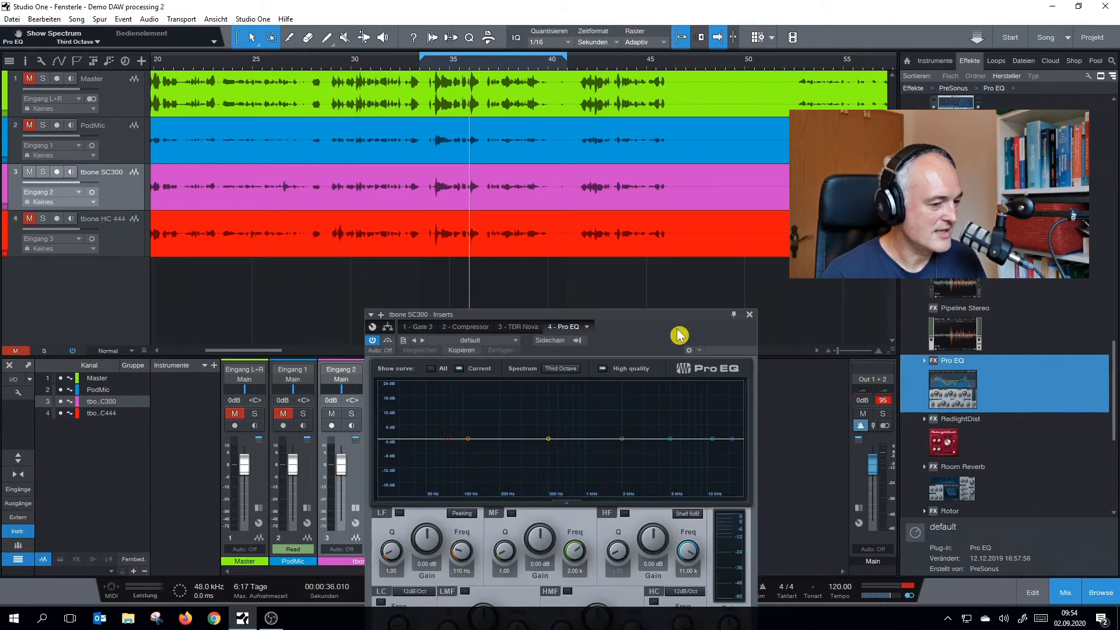
{"action": "left_click", "coordinate": [750, 315]}
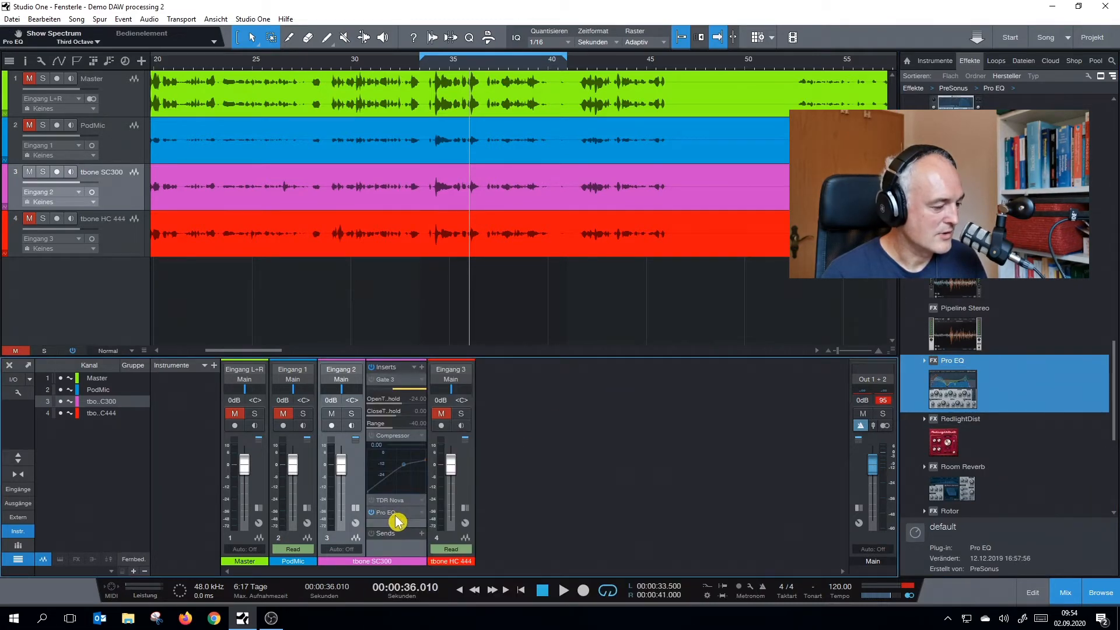
{"action": "left_click_drag", "start_coordinate": [396, 519], "coordinate": [382, 442]}
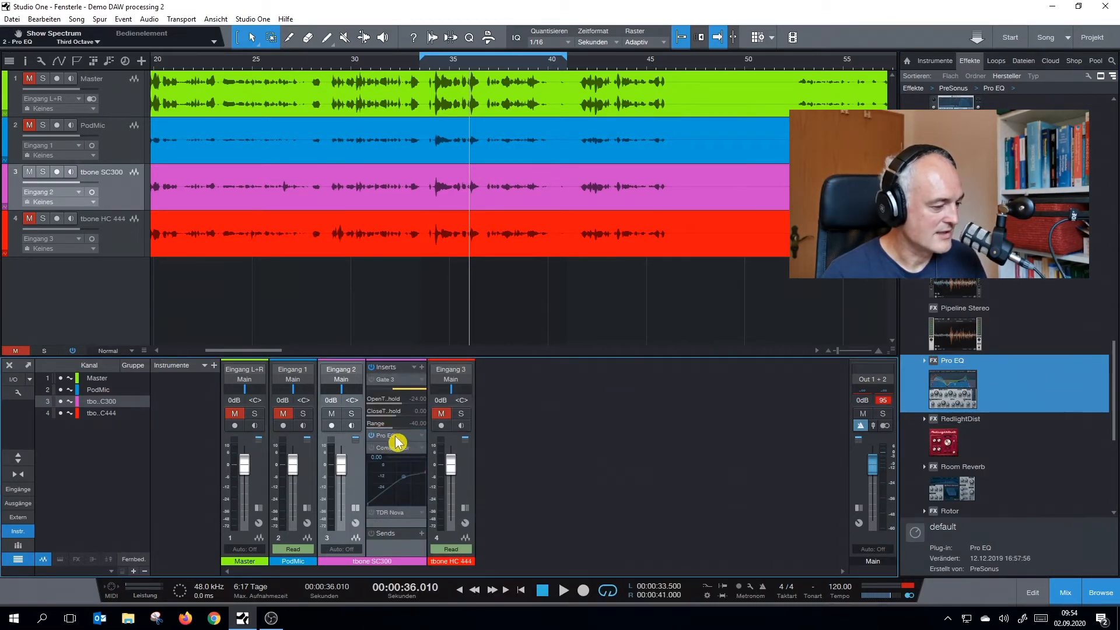
Collapse the Gate 3 and Compressor previews in the tbone SC300 insert rack
{"action": "right_click", "coordinate": [423, 384]}
{"action": "left_click", "coordinate": [439, 407]}
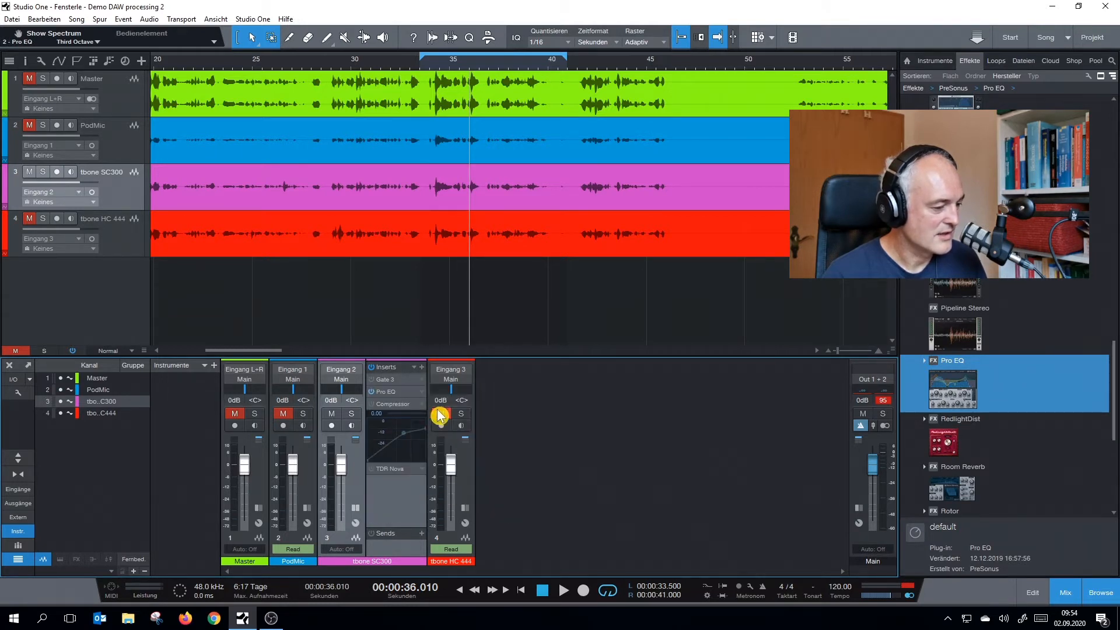
{"action": "left_click", "coordinate": [419, 407]}
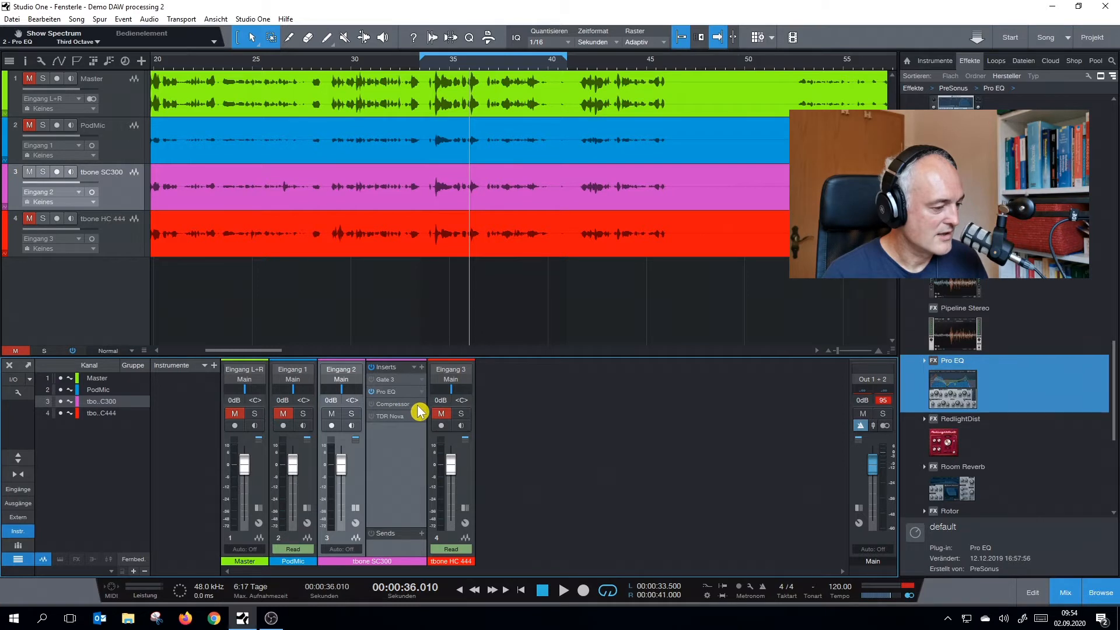
{"action": "left_click", "coordinate": [419, 407]}
{"action": "left_click", "coordinate": [418, 407]}
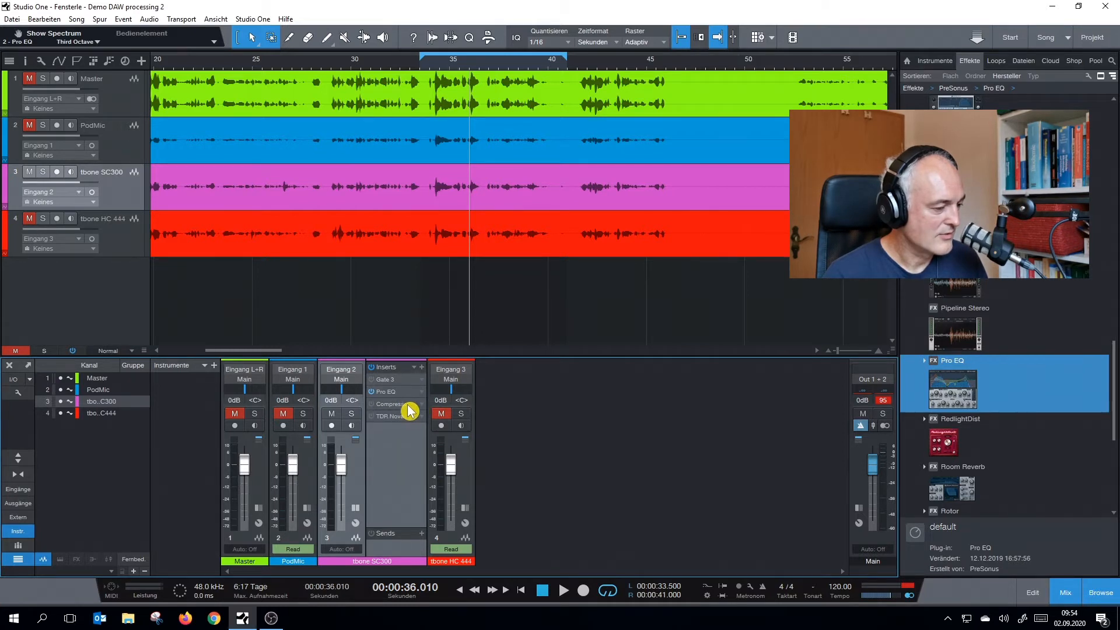
Open the tbone SC300 Pro EQ and set its spectrum to FFT Curve, playing the looped passage to view the voice's frequencies
{"action": "left_click", "coordinate": [396, 398]}
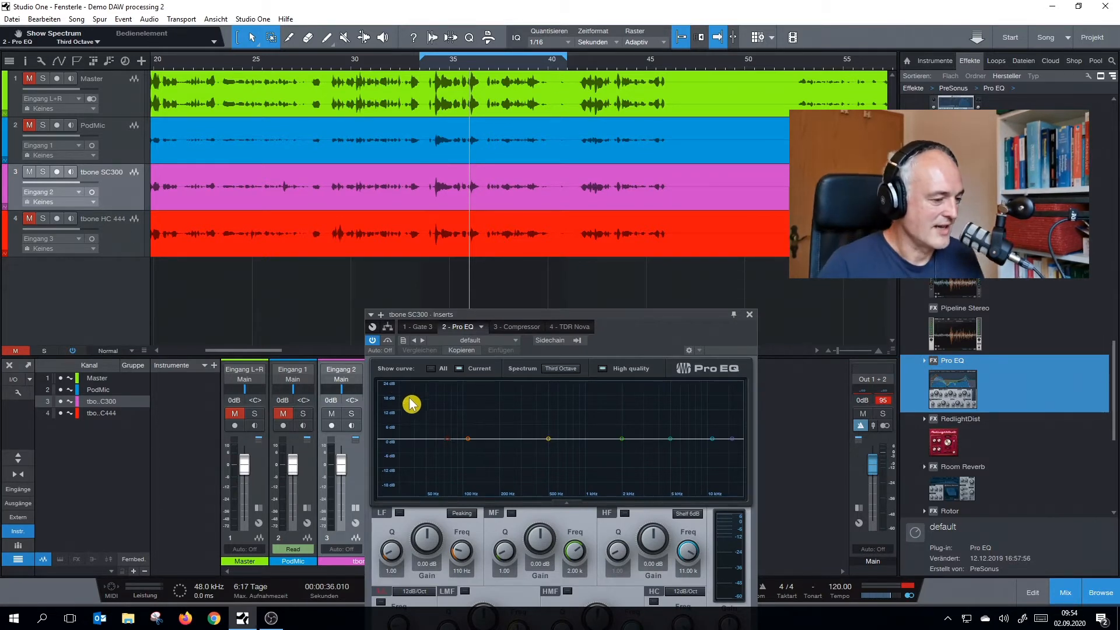
{"action": "key", "text": "space"}
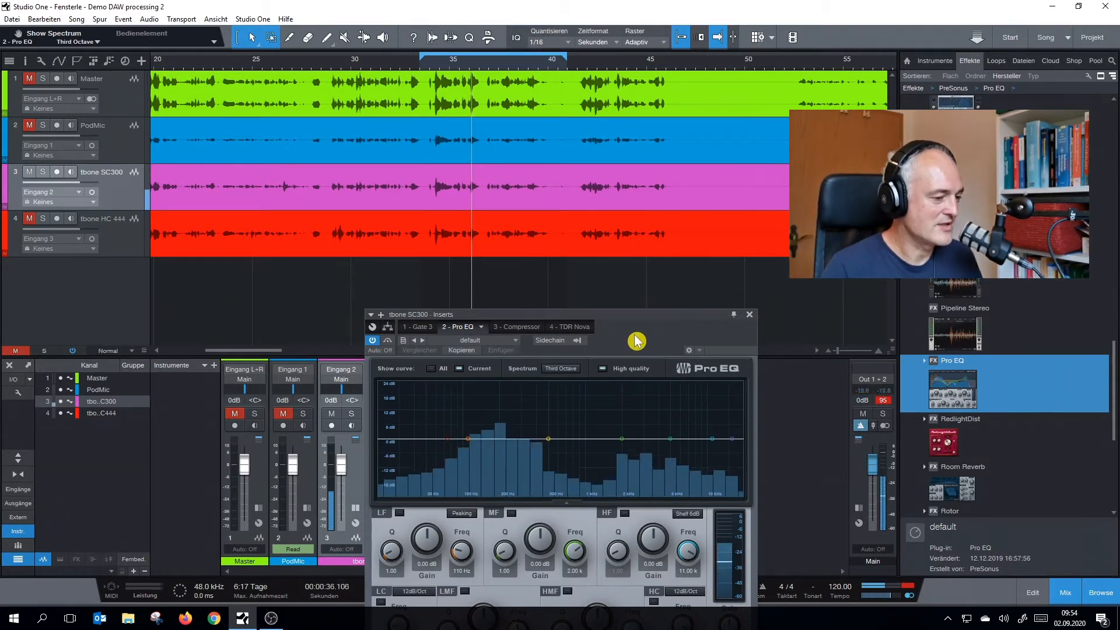
{"action": "left_click", "coordinate": [557, 370]}
{"action": "left_click", "coordinate": [581, 407]}
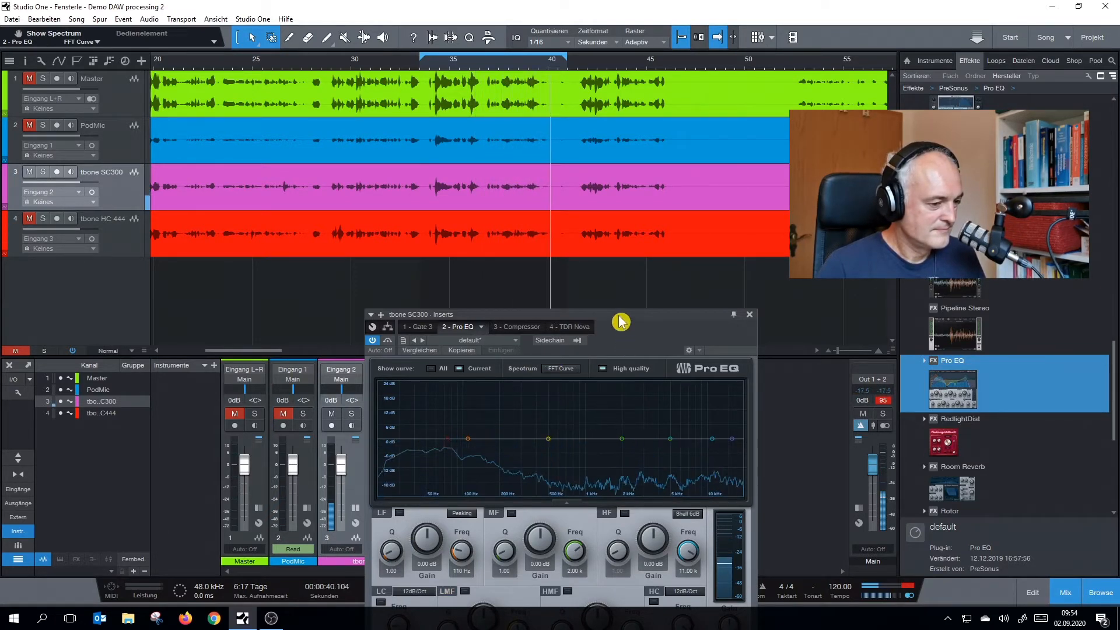
{"action": "left_click_drag", "start_coordinate": [622, 319], "coordinate": [683, 247]}
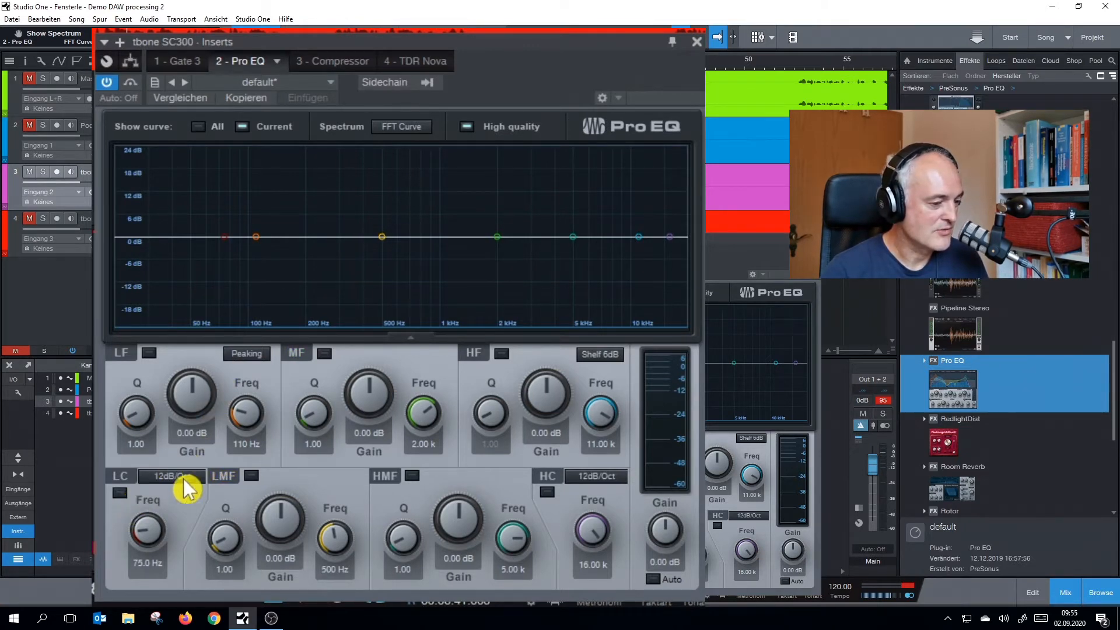
{"action": "key", "text": "space"}
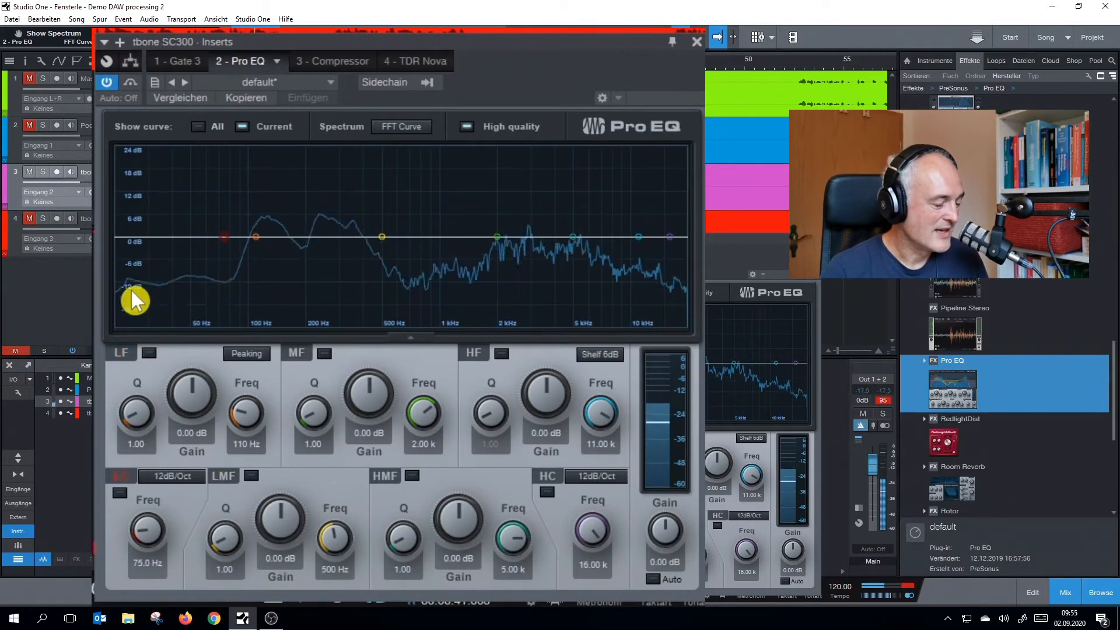
{"action": "key", "text": "space"}
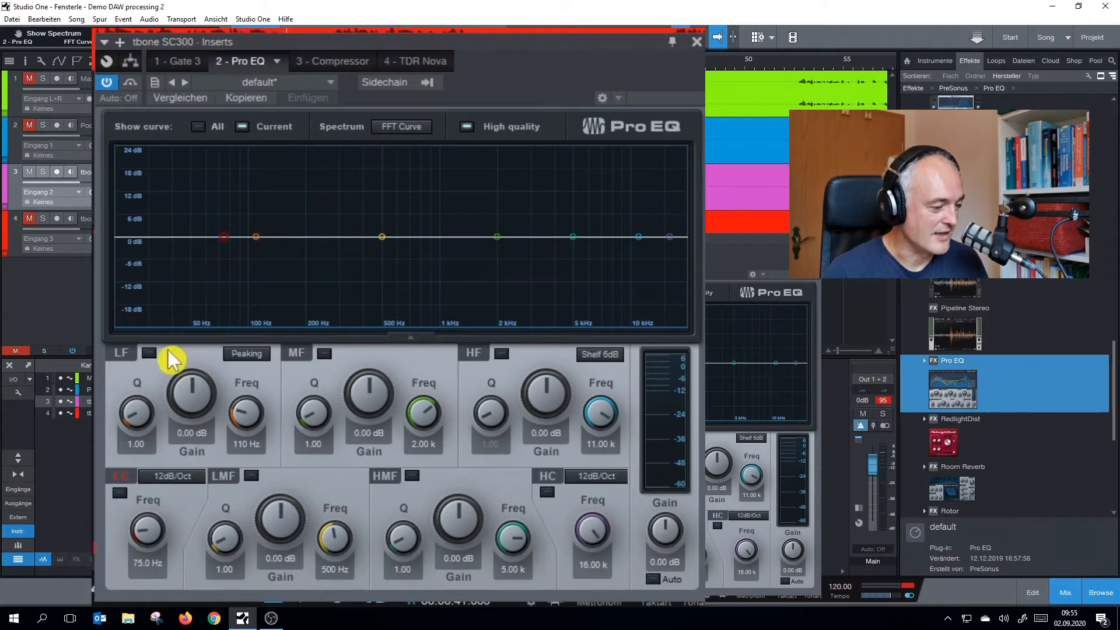
Enable the Pro EQ low cut with a 48dB/Oct slope at 64.7 Hz
{"action": "left_click", "coordinate": [120, 492]}
{"action": "left_click", "coordinate": [170, 478]}
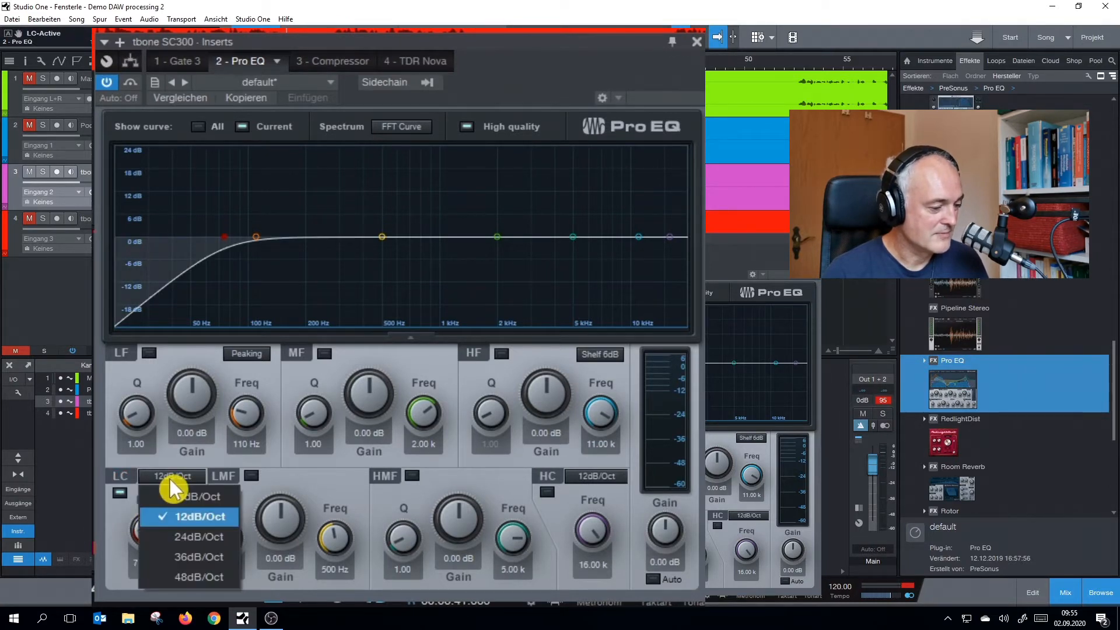
{"action": "left_click", "coordinate": [191, 558]}
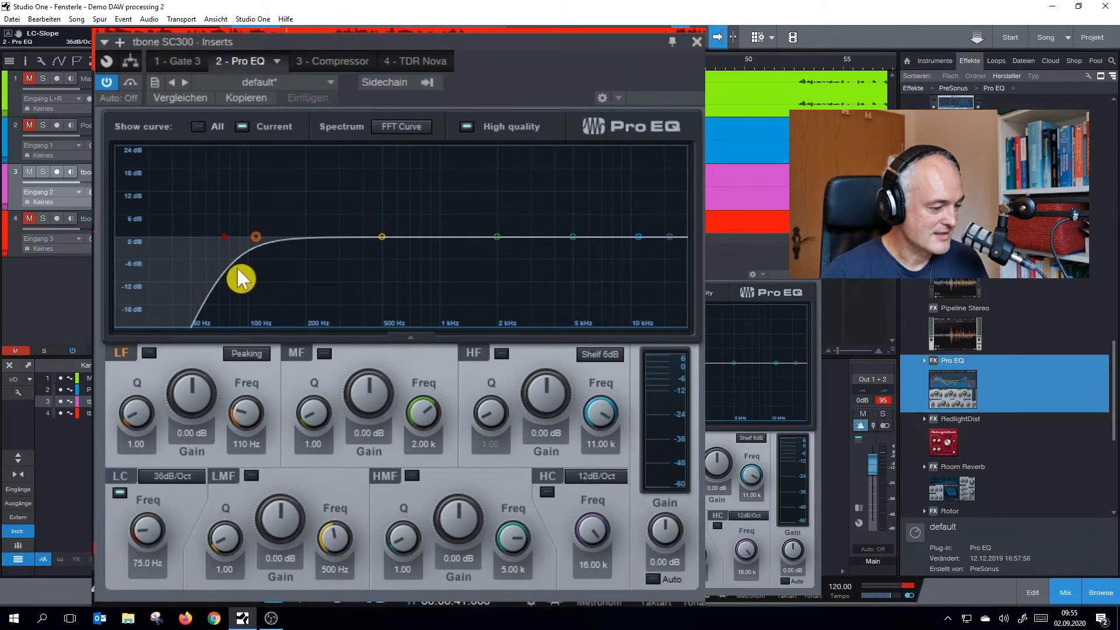
{"action": "left_click", "coordinate": [181, 477]}
{"action": "left_click", "coordinate": [183, 576]}
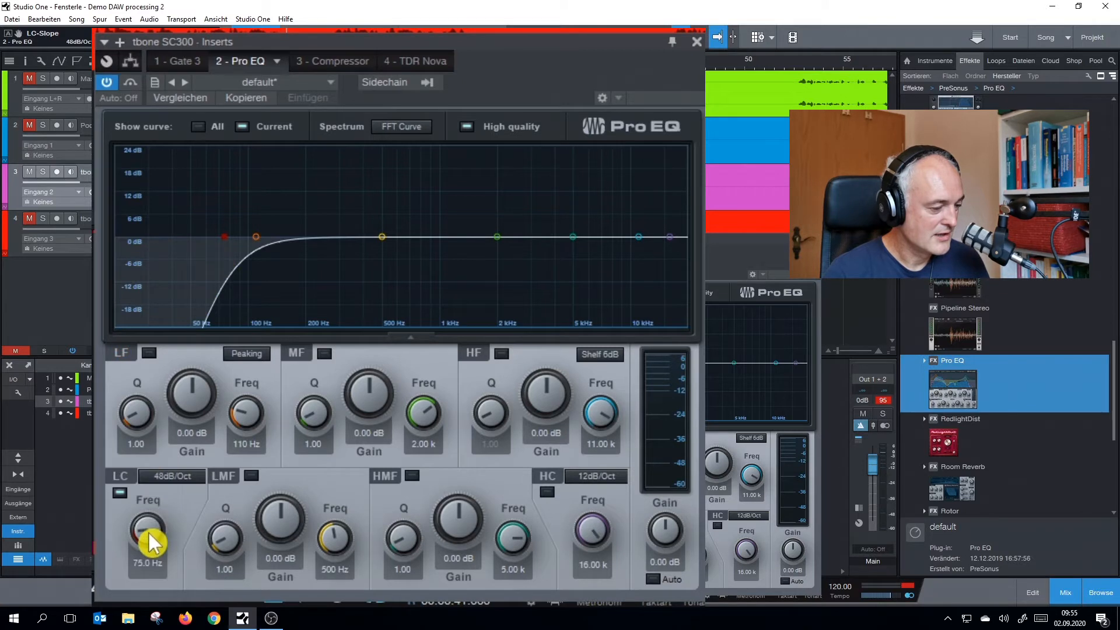
{"action": "scroll", "coordinate": [149, 532], "scroll_direction": "down", "scroll_amount": 2}
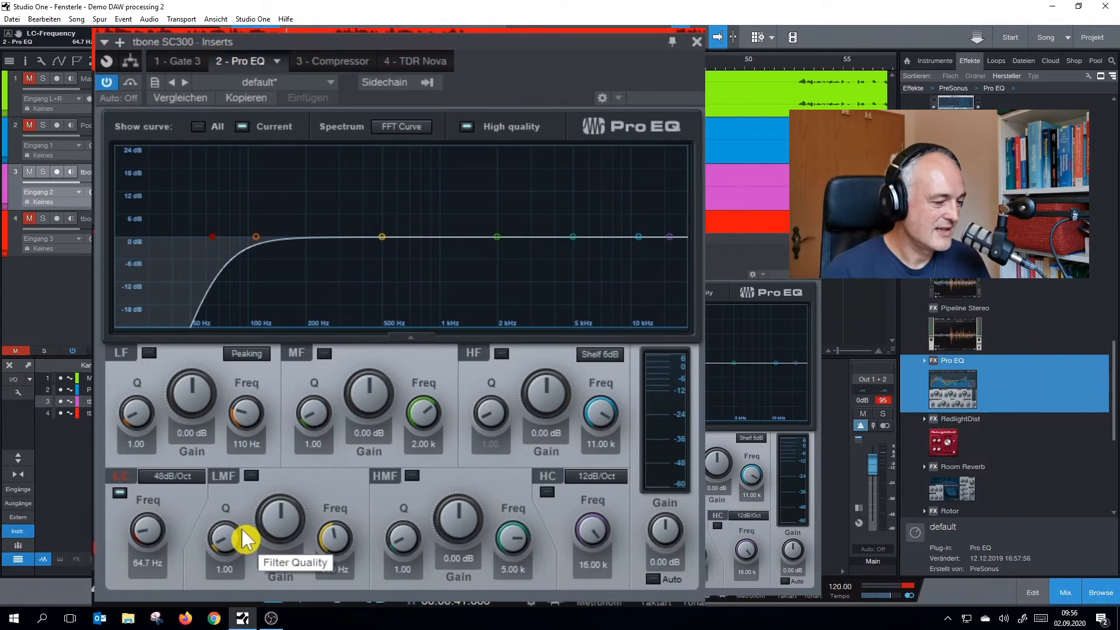
Boost the LF band by 4.32 dB and set the LMF band to -0.96 dB at 390 Hz
{"action": "scroll", "coordinate": [192, 407], "scroll_direction": "up", "scroll_amount": 5}
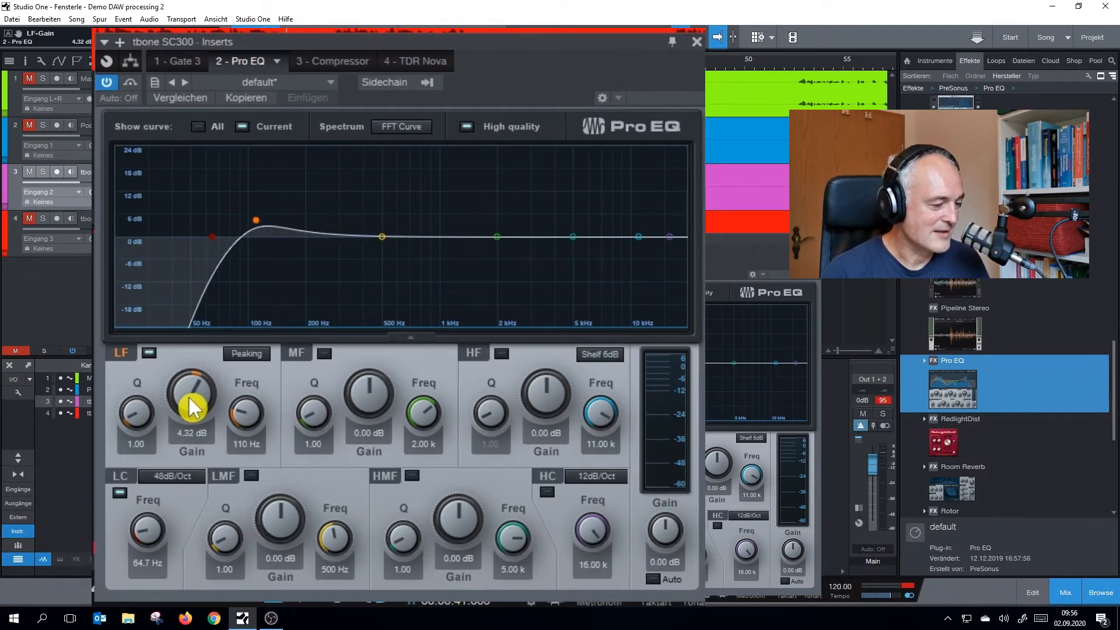
{"action": "scroll", "coordinate": [192, 407], "scroll_direction": "up", "scroll_amount": 1}
{"action": "scroll", "coordinate": [192, 407], "scroll_direction": "down", "scroll_amount": 1}
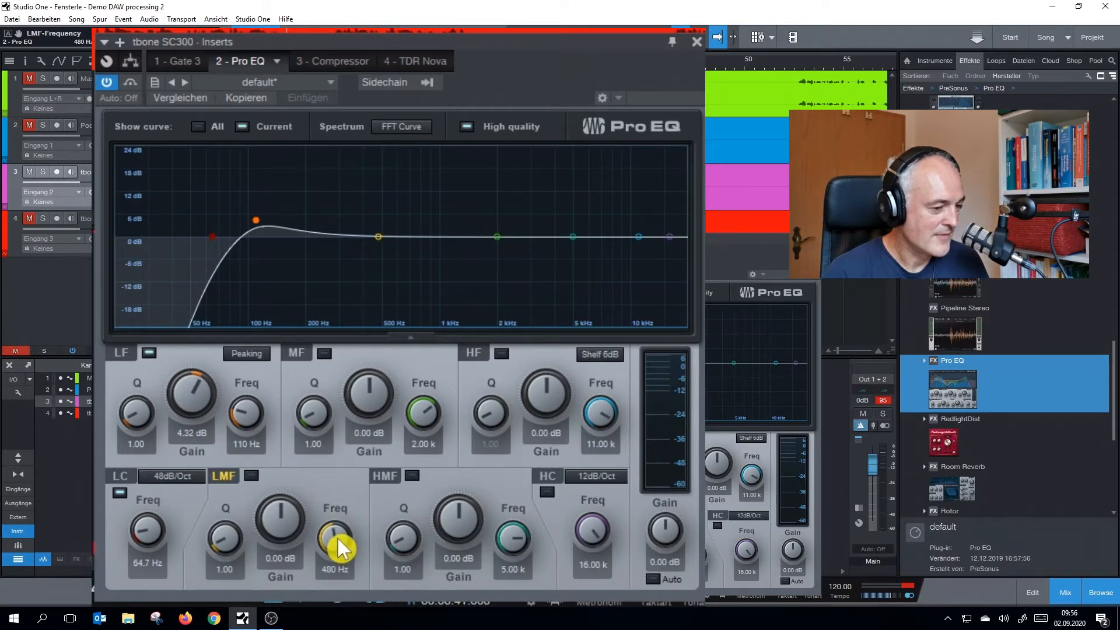
{"action": "scroll", "coordinate": [335, 540], "scroll_direction": "down", "scroll_amount": 2}
{"action": "scroll", "coordinate": [290, 534], "scroll_direction": "down", "scroll_amount": 2}
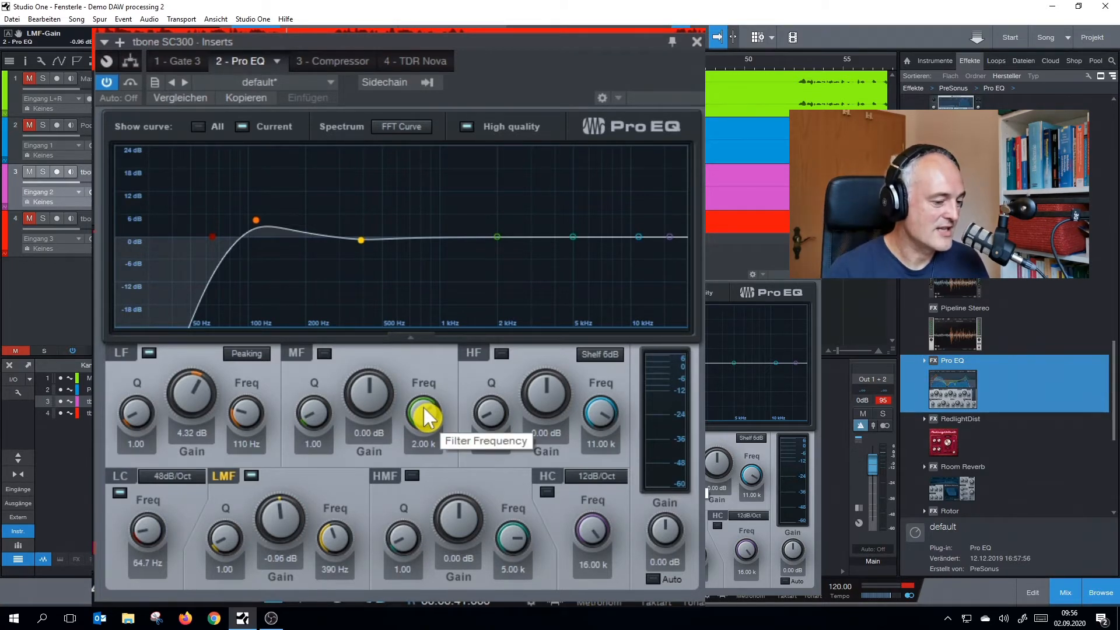
Boost the MF band by 2.88 dB at 2.35 kHz and the HF band by 5.76 dB
{"action": "scroll", "coordinate": [423, 411], "scroll_direction": "up", "scroll_amount": 2}
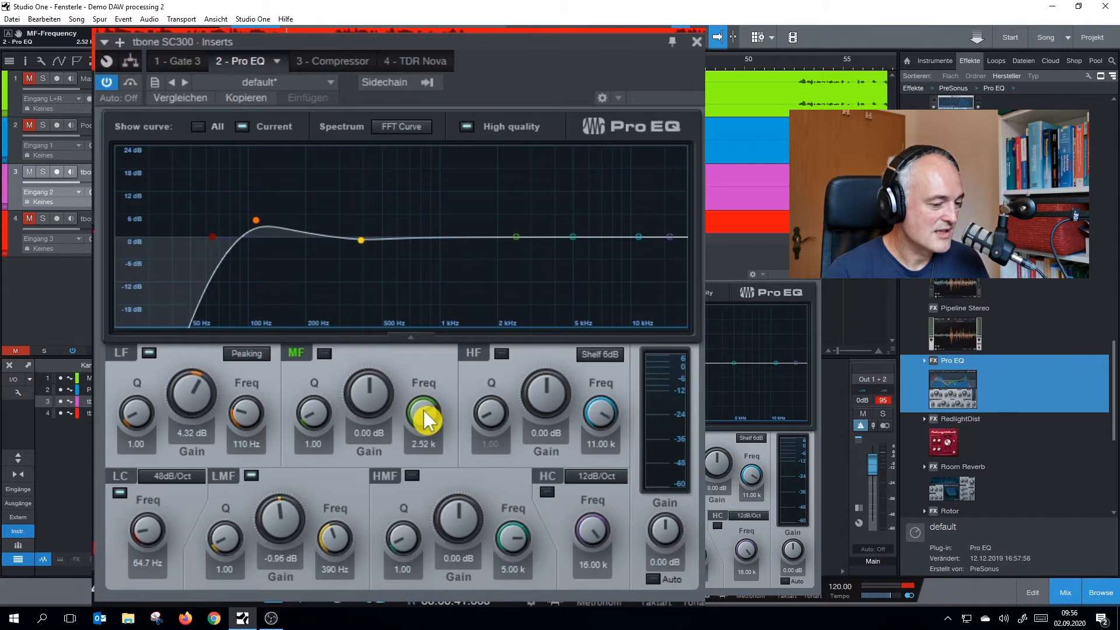
{"action": "scroll", "coordinate": [382, 398], "scroll_direction": "up", "scroll_amount": 1}
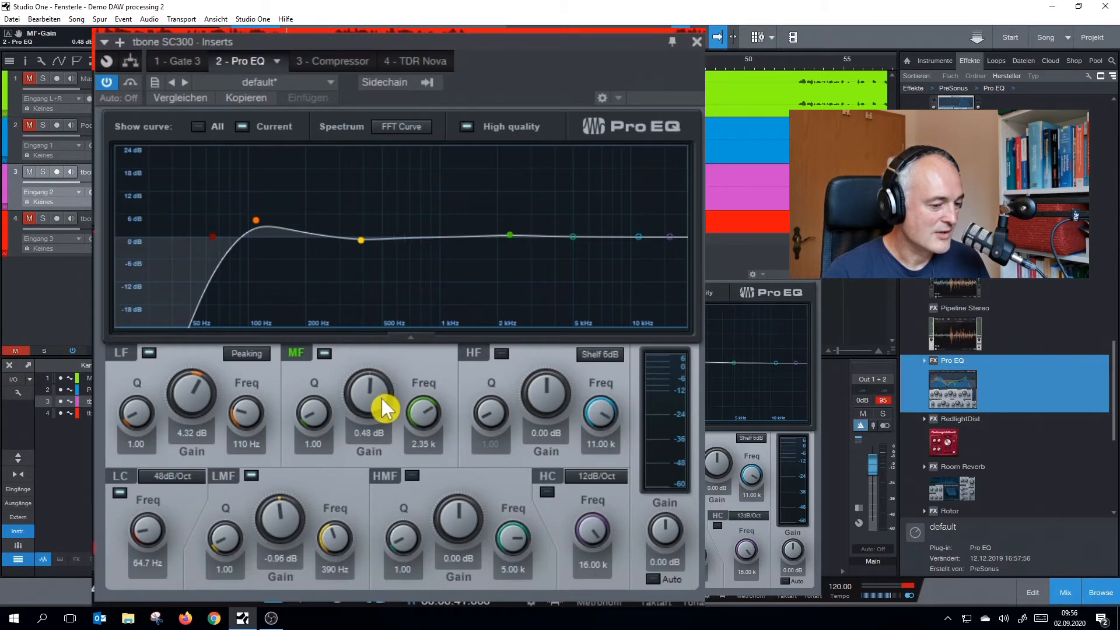
{"action": "scroll", "coordinate": [377, 396], "scroll_direction": "up", "scroll_amount": 2}
{"action": "scroll", "coordinate": [376, 397], "scroll_direction": "up", "scroll_amount": 3}
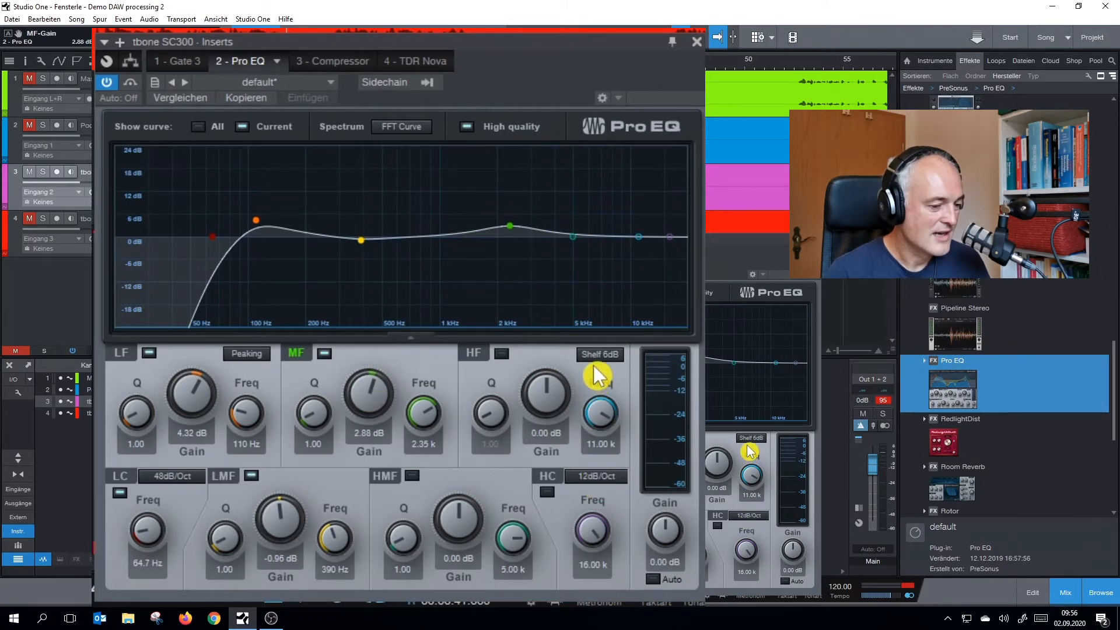
{"action": "scroll", "coordinate": [551, 383], "scroll_direction": "up", "scroll_amount": 3}
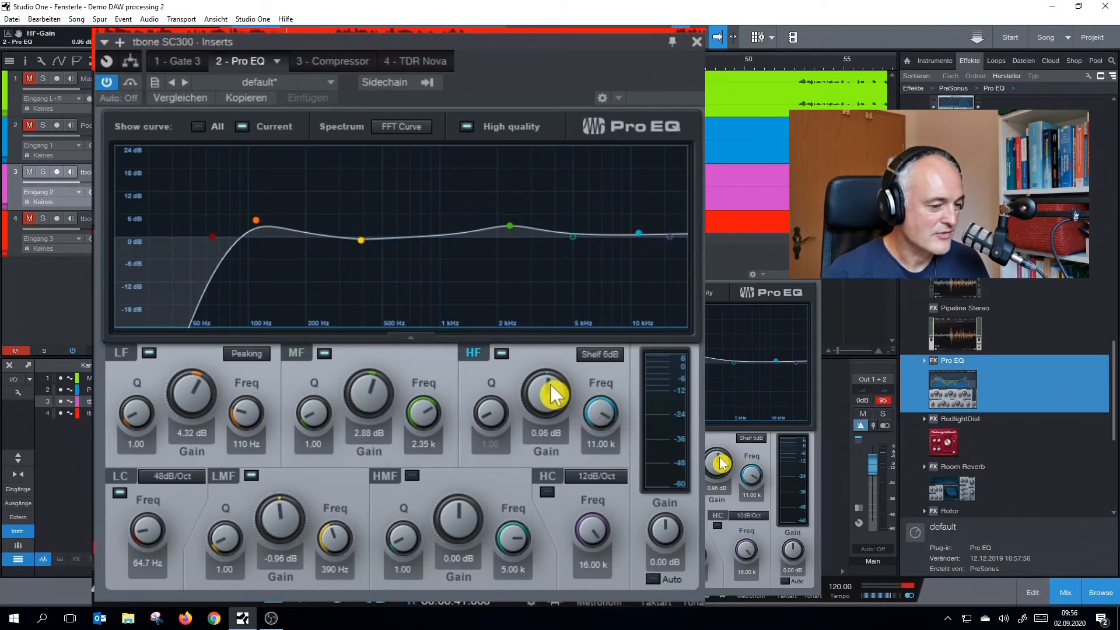
{"action": "scroll", "coordinate": [550, 383], "scroll_direction": "up", "scroll_amount": 1}
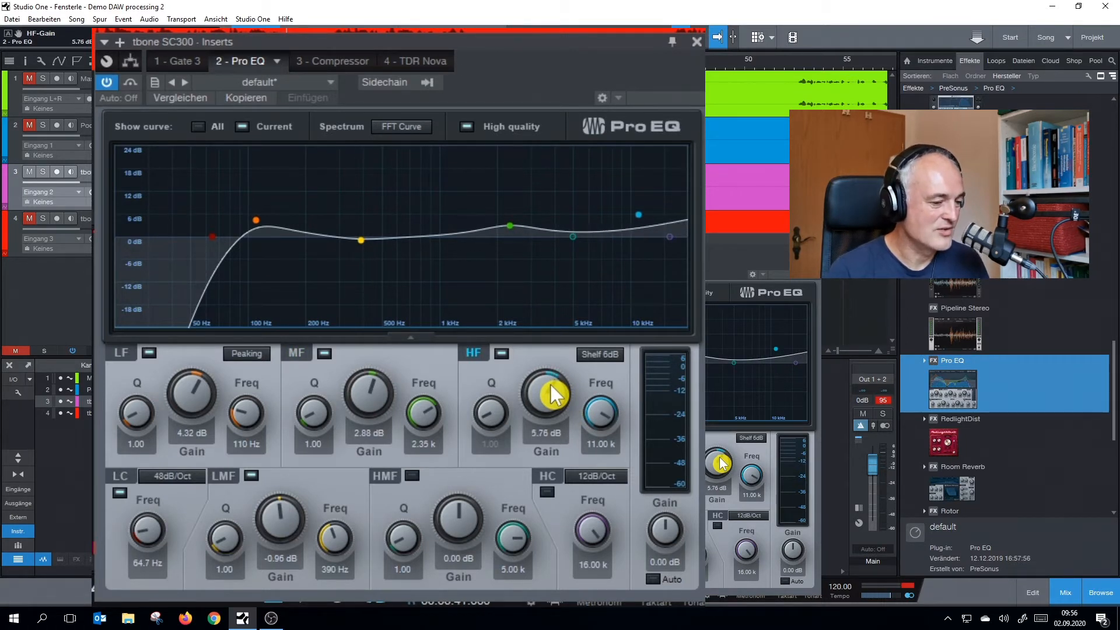
Set the HF band to 4.32 dB gain at 8.73 kHz and lower the MF band gain to 2.40 dB
{"action": "scroll", "coordinate": [550, 386], "scroll_direction": "up", "scroll_amount": 1}
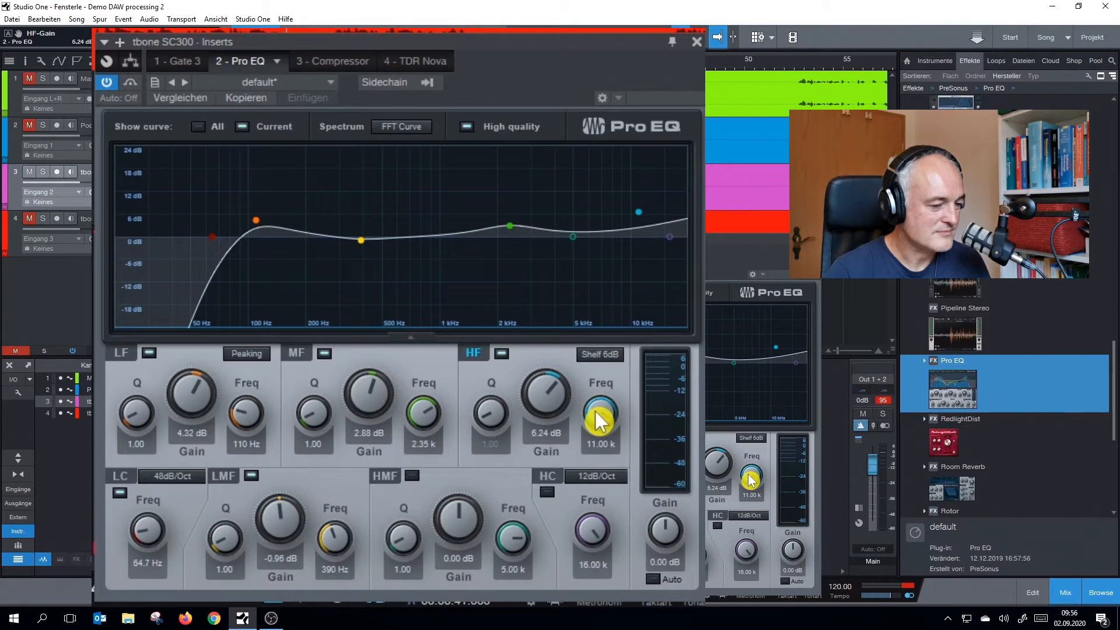
{"action": "scroll", "coordinate": [596, 413], "scroll_direction": "down", "scroll_amount": 2}
{"action": "scroll", "coordinate": [598, 419], "scroll_direction": "down", "scroll_amount": 1}
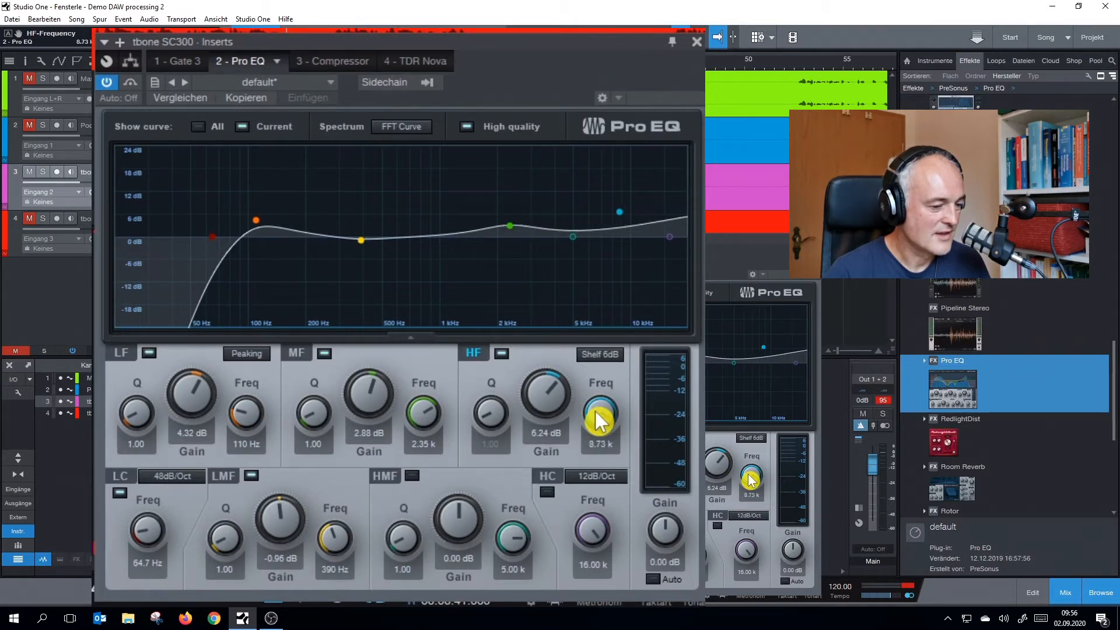
{"action": "left_click", "coordinate": [598, 355]}
{"action": "left_click", "coordinate": [600, 353]}
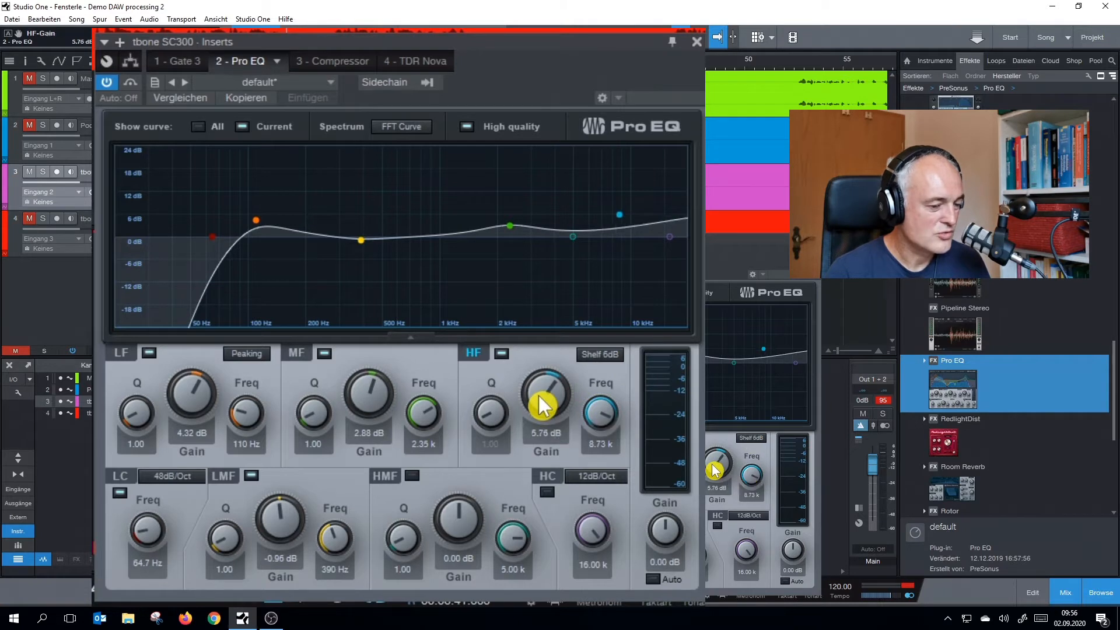
{"action": "scroll", "coordinate": [537, 396], "scroll_direction": "down", "scroll_amount": 4}
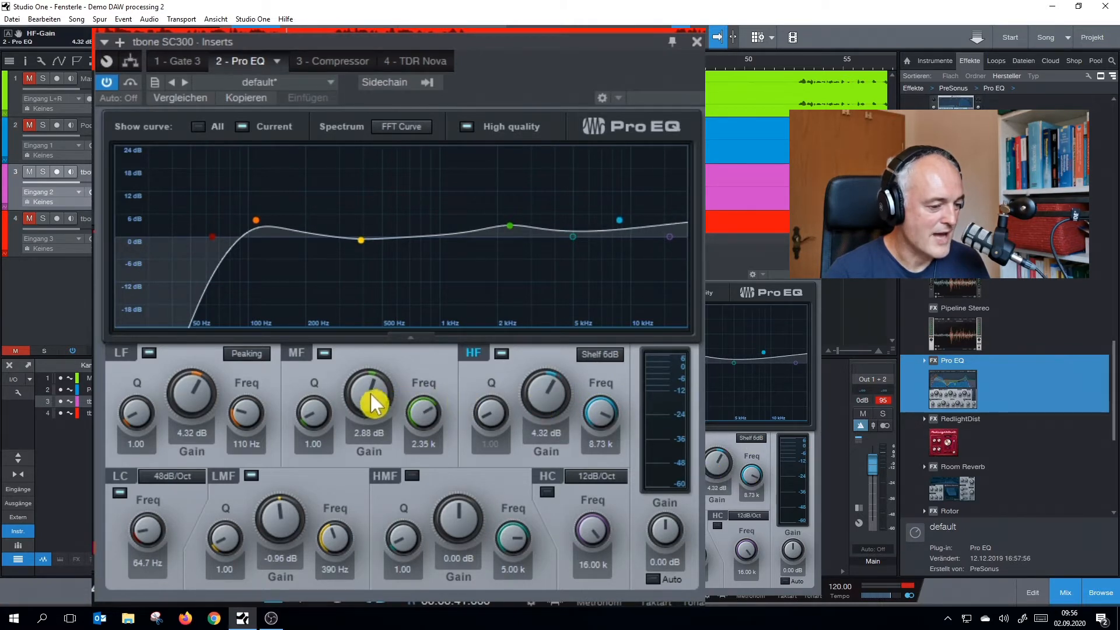
{"action": "scroll", "coordinate": [365, 395], "scroll_direction": "down", "scroll_amount": 1}
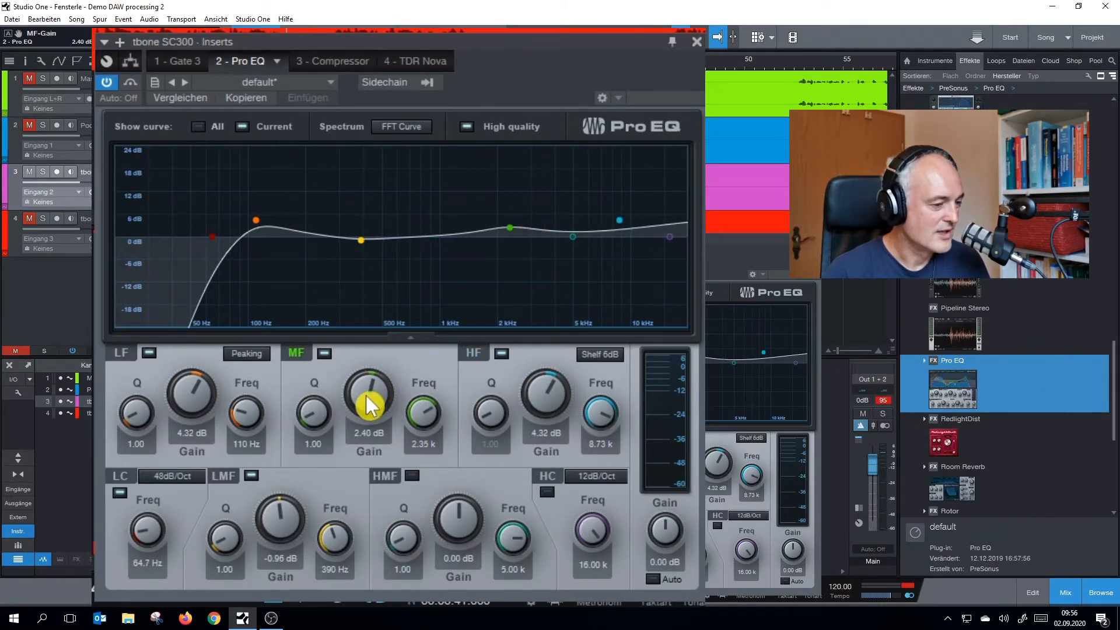
Compare the tbone SC300 voice with the Pro EQ bypassed and re-enabled during looped playback
{"action": "left_click", "coordinate": [107, 82]}
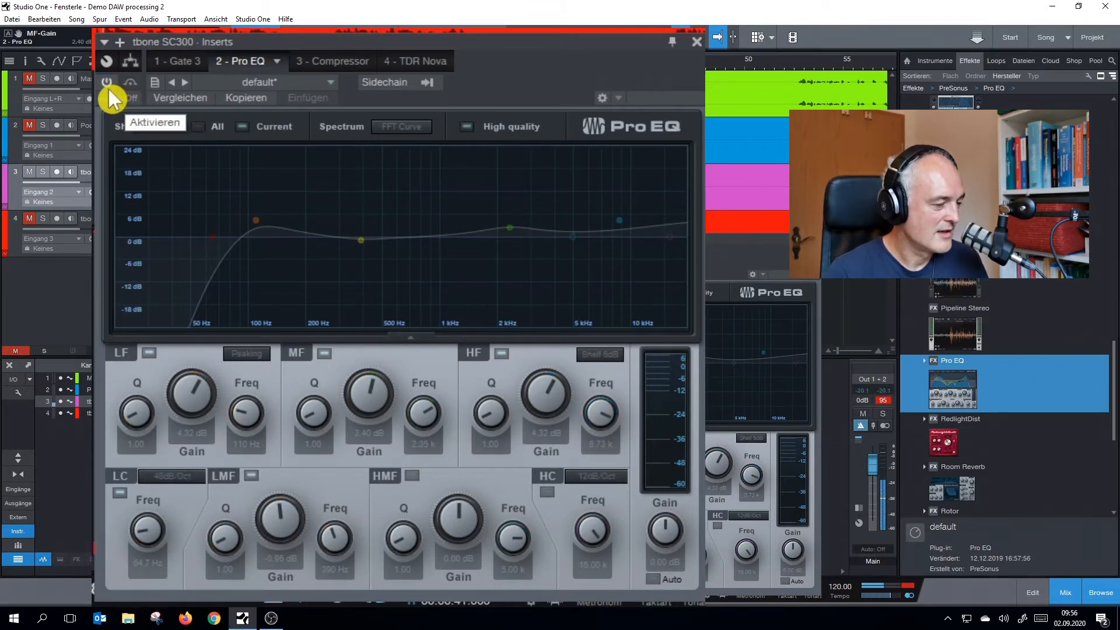
{"action": "left_click", "coordinate": [108, 88]}
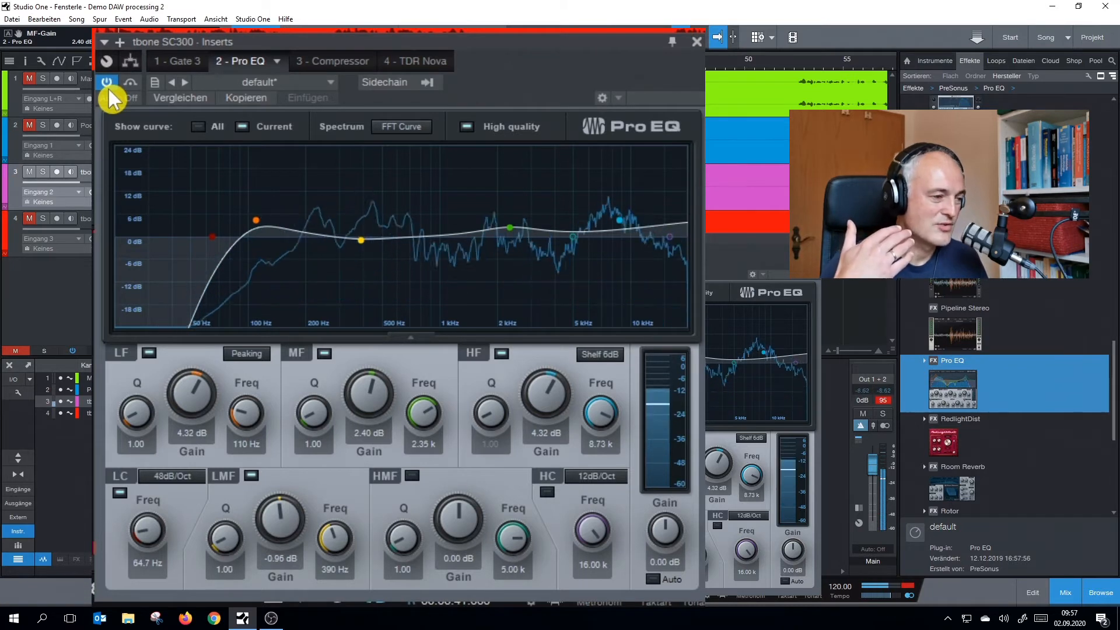
{"action": "key", "text": "space"}
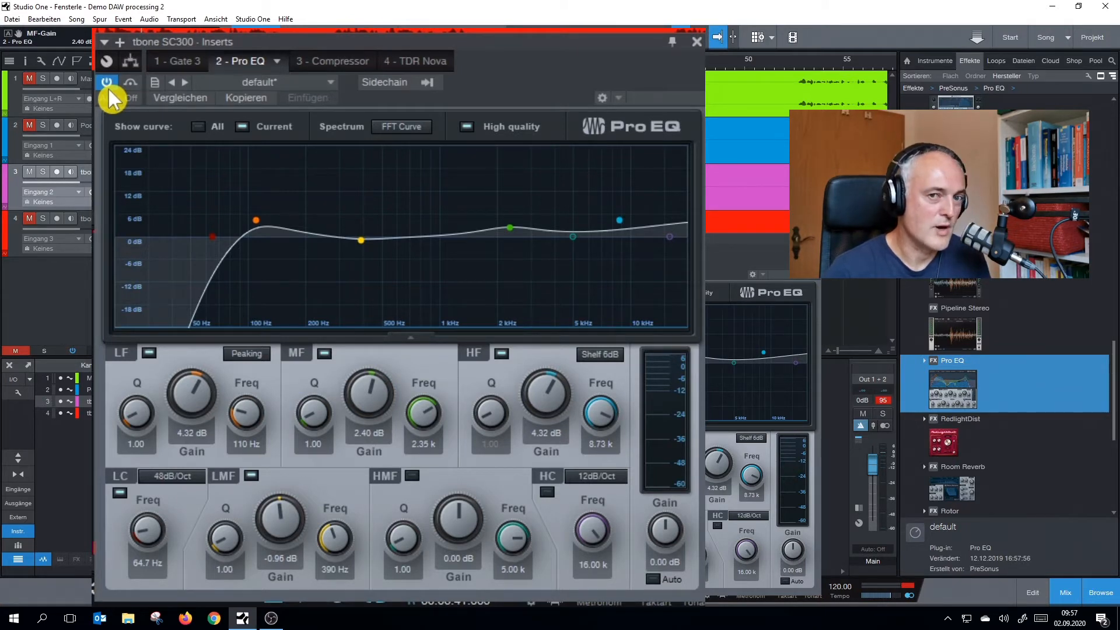
{"action": "key", "text": "space"}
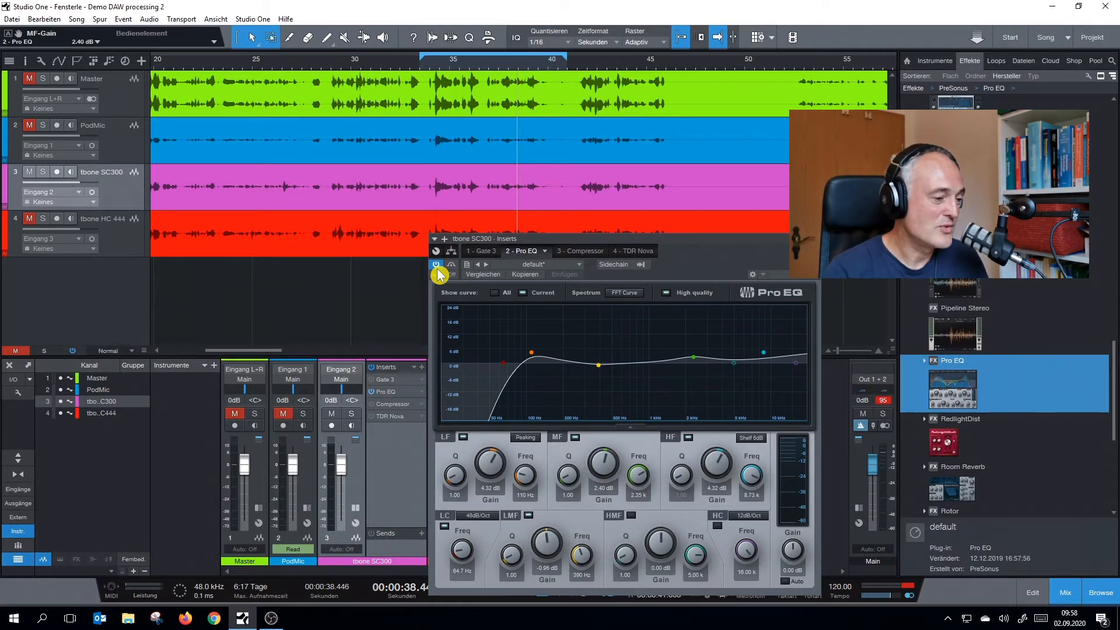
Bypass the tbone SC300 Pro EQ and switch looped playback to tbone HC 444 by unmuting it and muting the SC300
{"action": "left_click", "coordinate": [436, 265]}
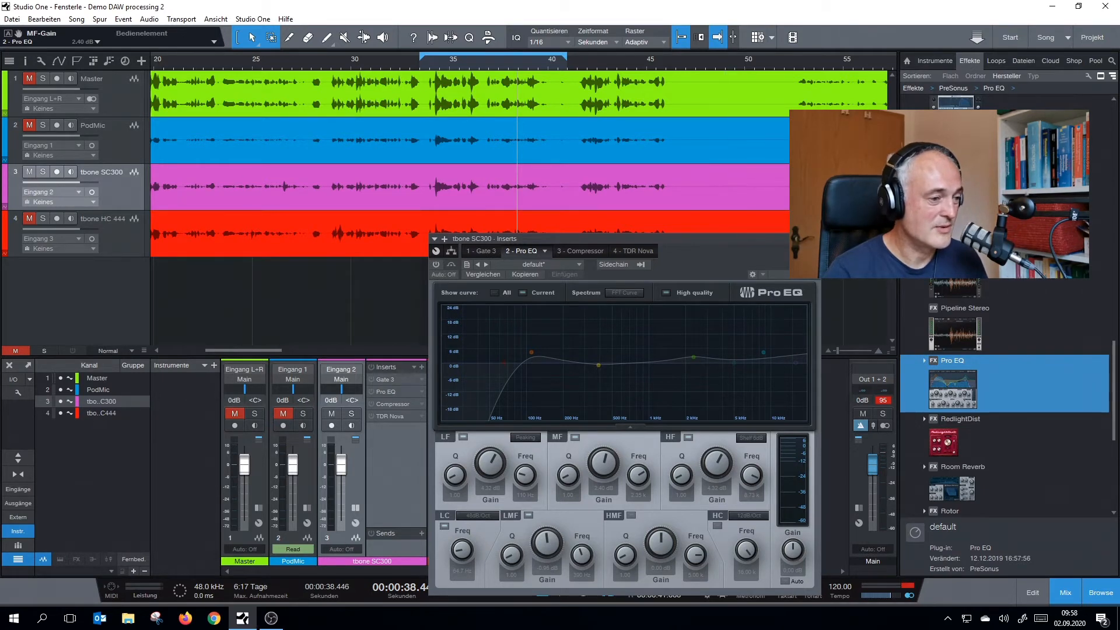
{"action": "left_click", "coordinate": [811, 239]}
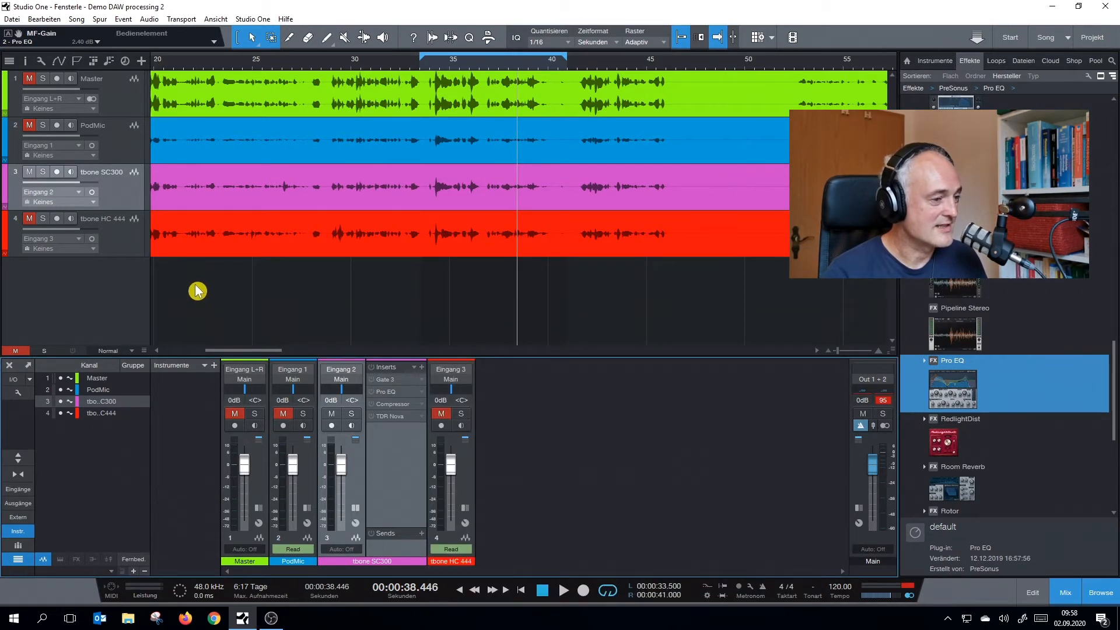
{"action": "key", "text": "space"}
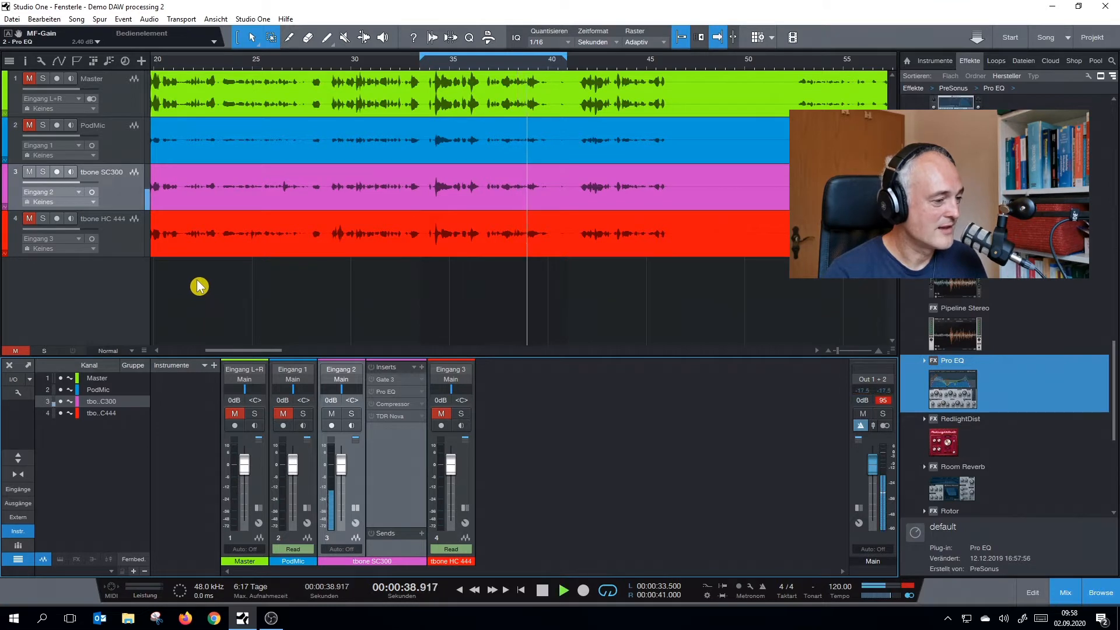
{"action": "left_click", "coordinate": [29, 219]}
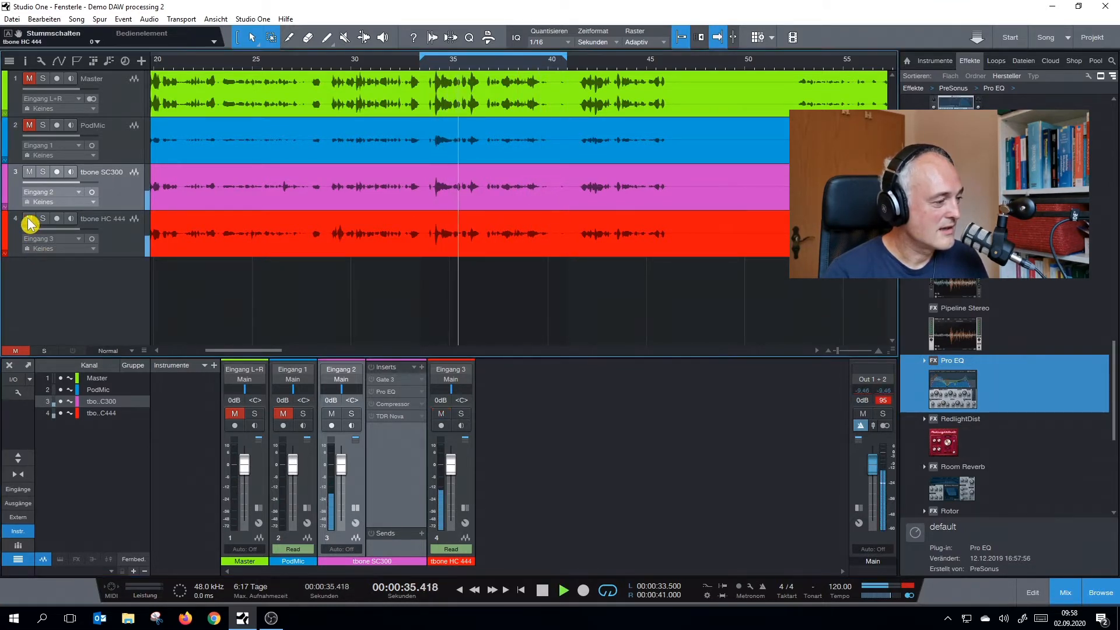
{"action": "left_click", "coordinate": [29, 172]}
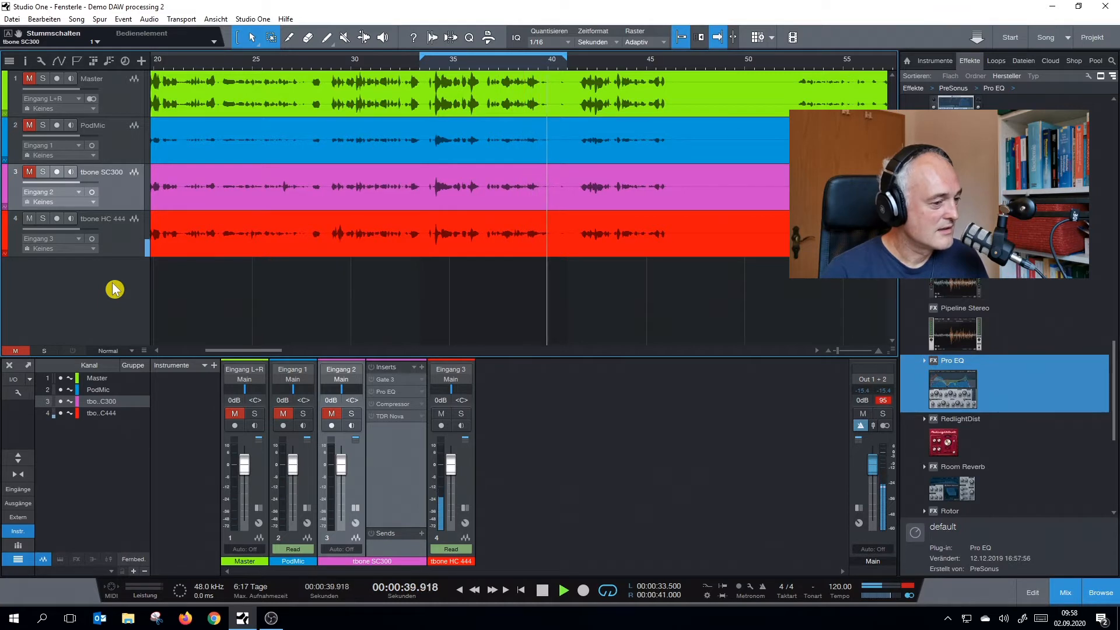
{"action": "key", "text": "space"}
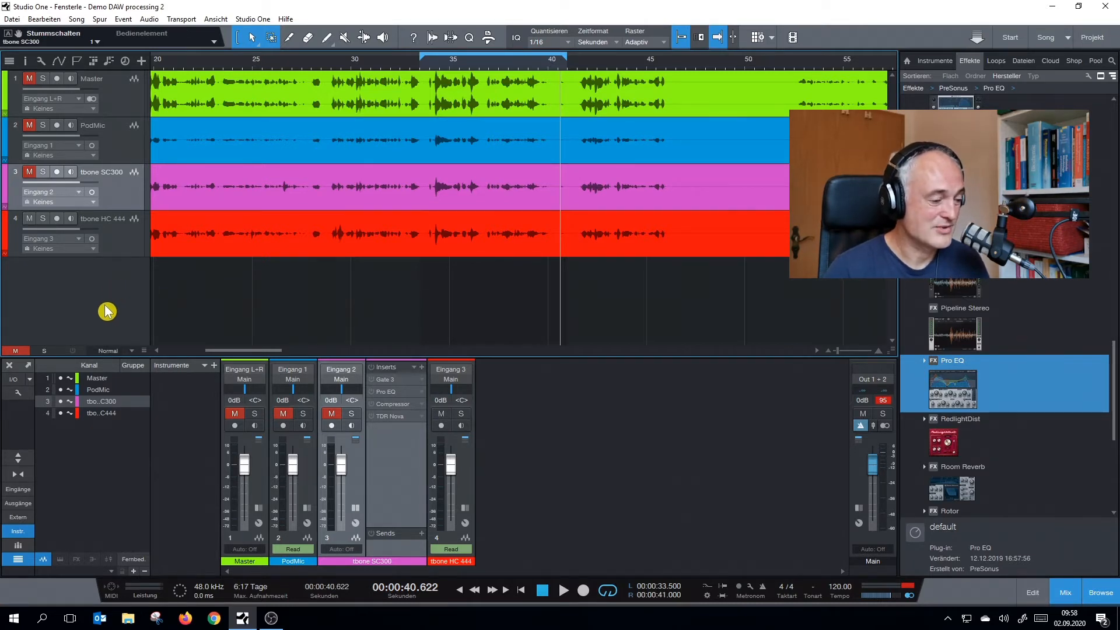
Open the Pro EQ of the tbone HC 444 channel, move its window fully into view and activate the effect
{"action": "left_click", "coordinate": [466, 509]}
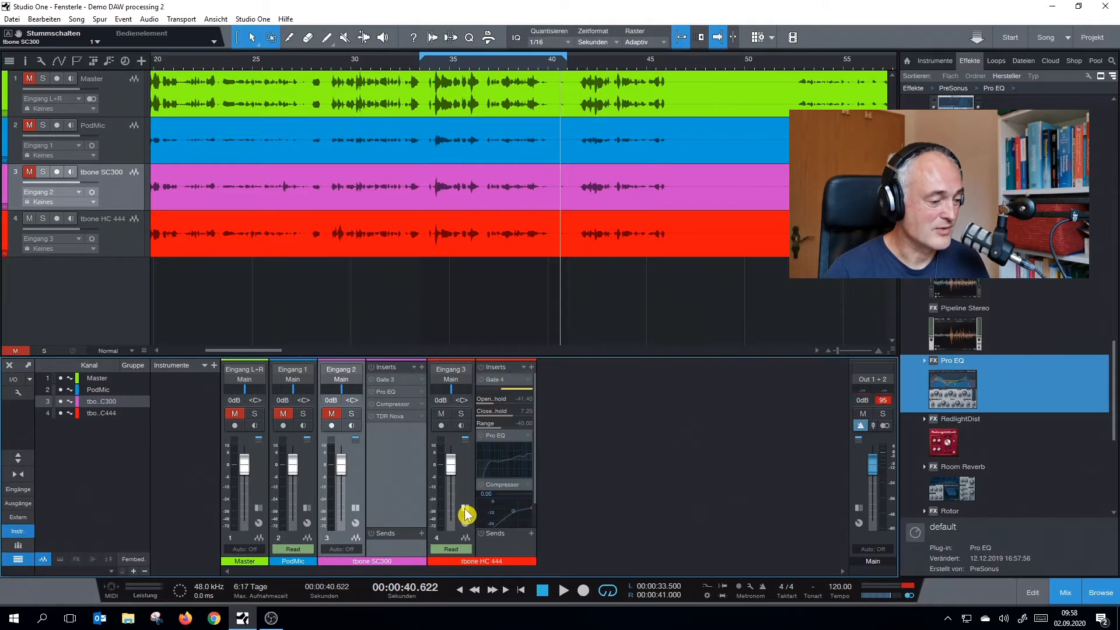
{"action": "double_click", "coordinate": [503, 442]}
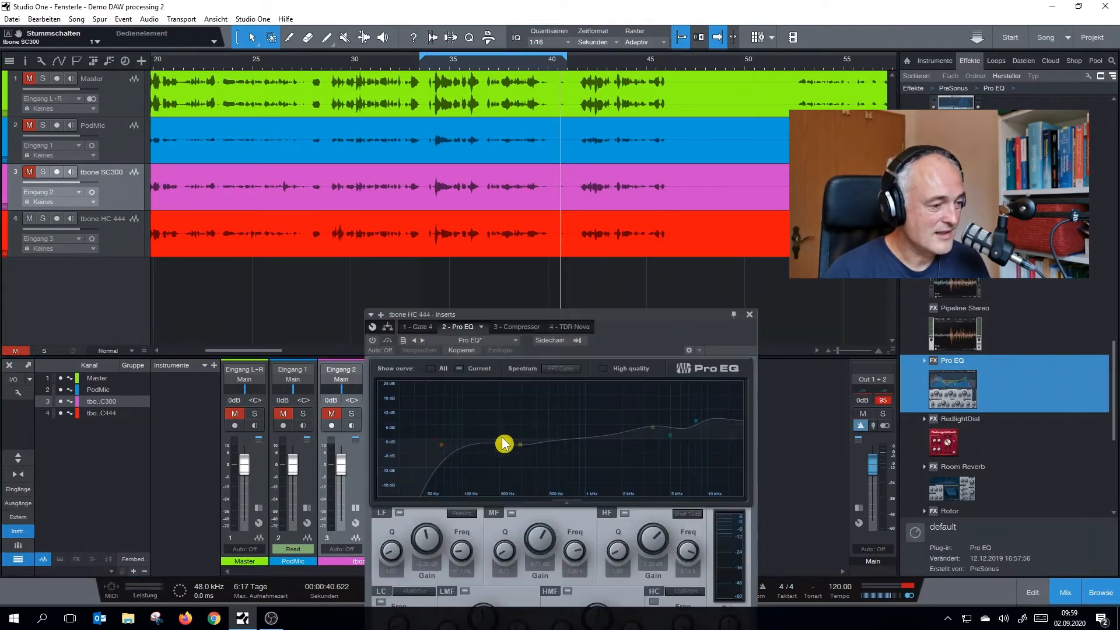
{"action": "left_click_drag", "start_coordinate": [542, 325], "coordinate": [621, 241]}
{"action": "left_click", "coordinate": [453, 258]}
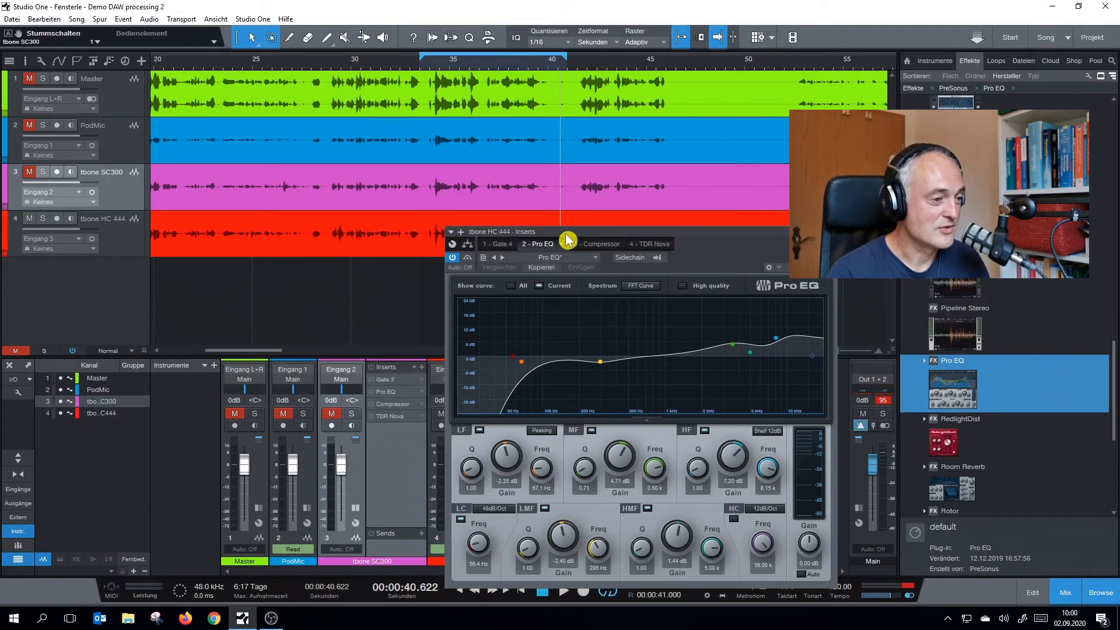
Compare the tbone HC 444 voice with its Pro EQ bypassed and active during looped playback
{"action": "left_click", "coordinate": [454, 258]}
{"action": "key", "text": "space"}
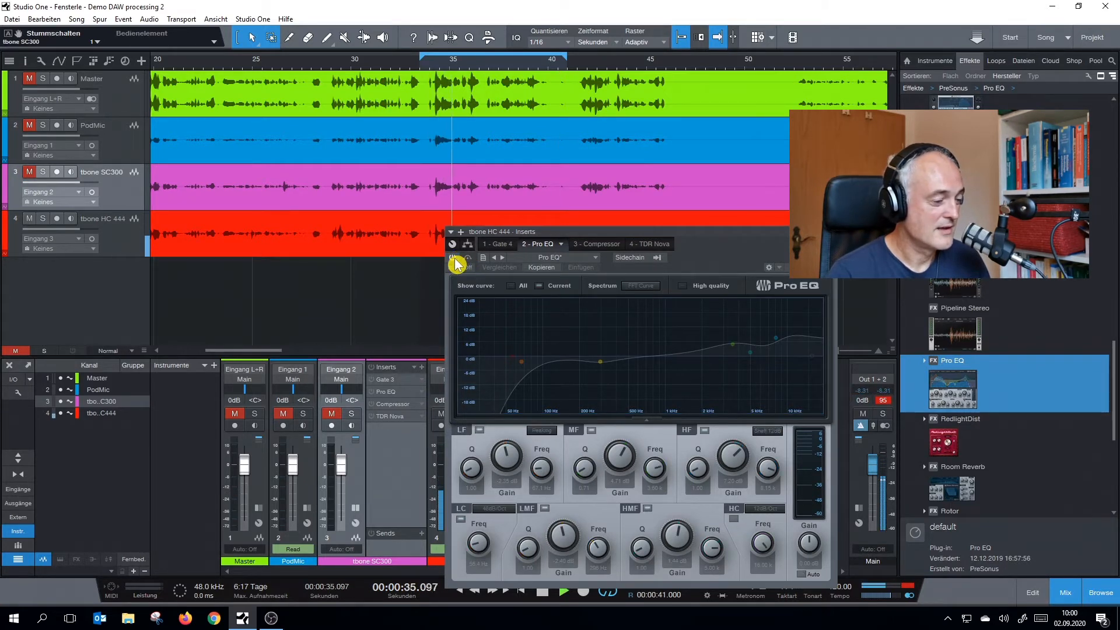
{"action": "left_click", "coordinate": [454, 260]}
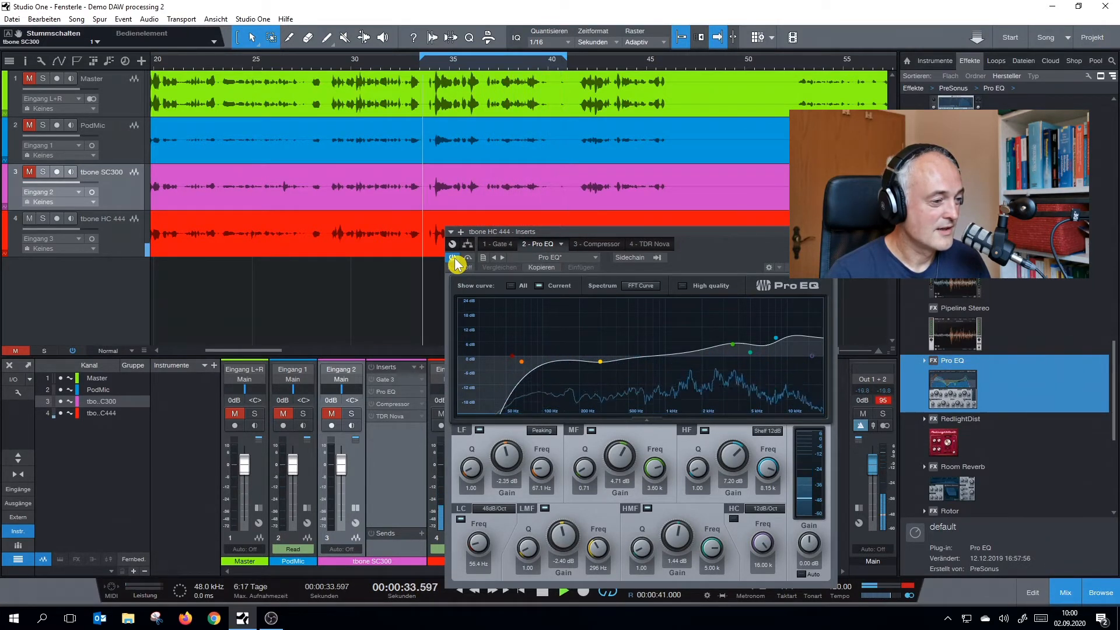
{"action": "left_click", "coordinate": [454, 260]}
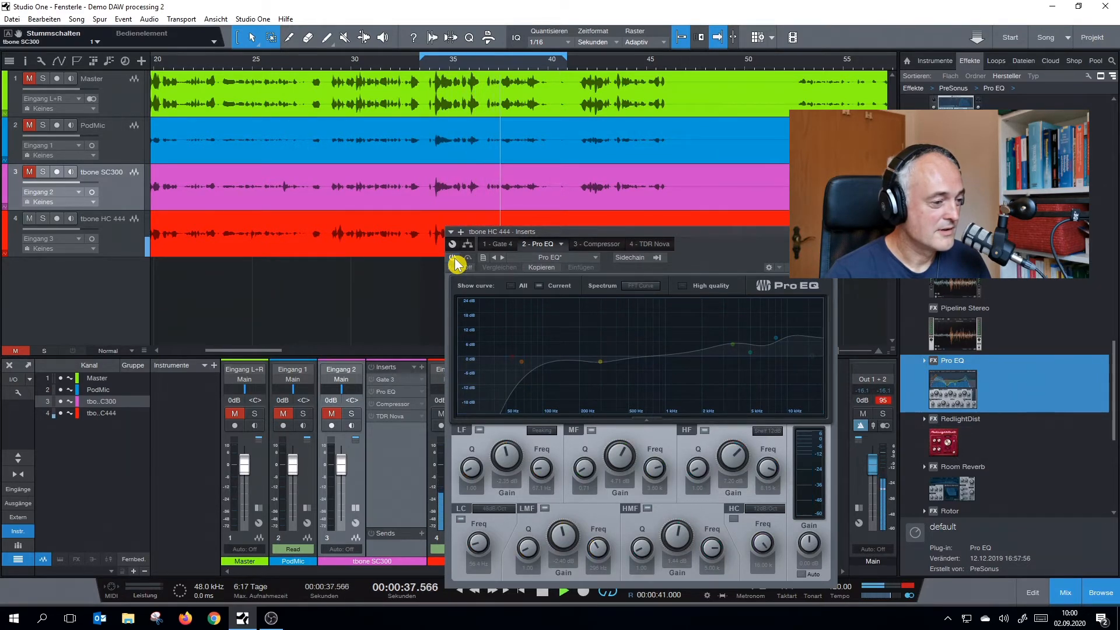
{"action": "left_click", "coordinate": [454, 259]}
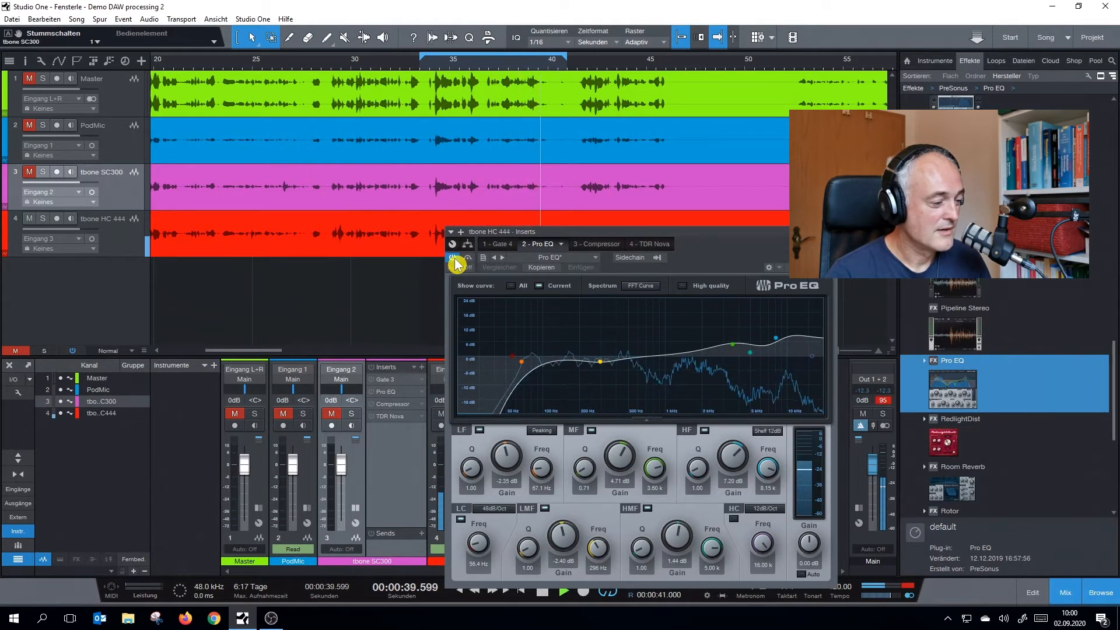
{"action": "key", "text": "space"}
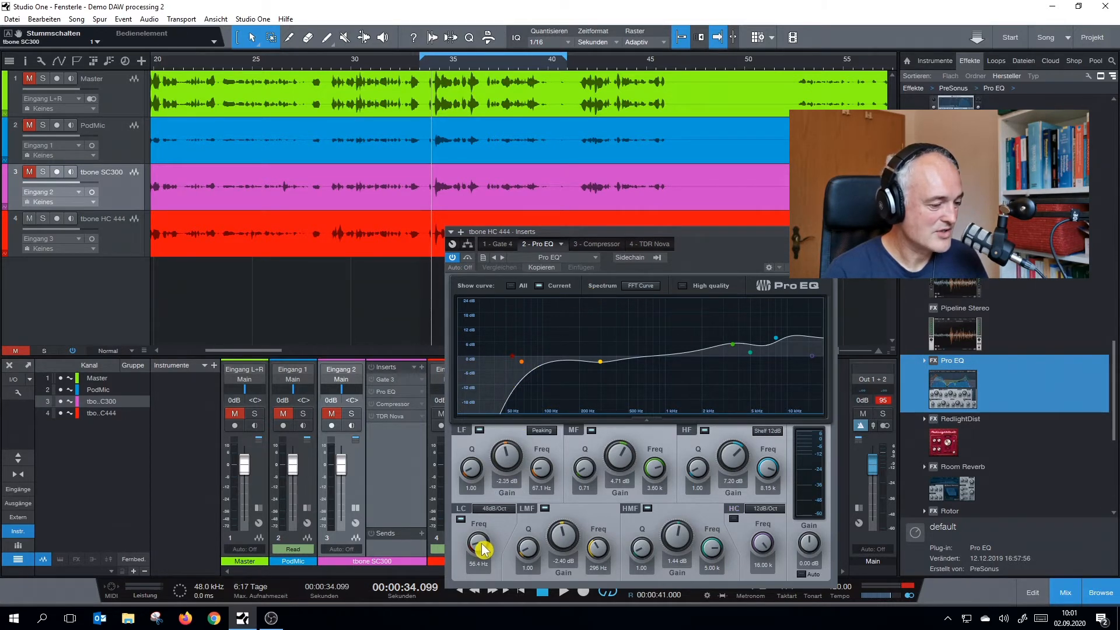
Set the tbone HC 444 Pro EQ low cut frequency to 30.3 Hz and play the loop with the EQ bypassed
{"action": "scroll", "coordinate": [482, 549], "scroll_direction": "down", "scroll_amount": 5}
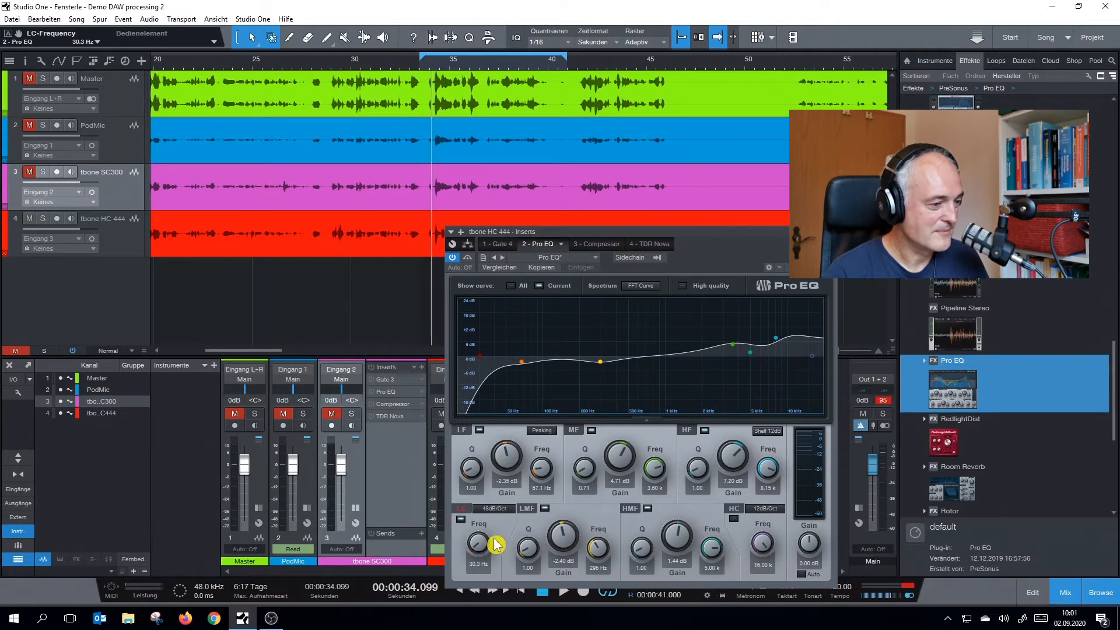
{"action": "left_click", "coordinate": [453, 259]}
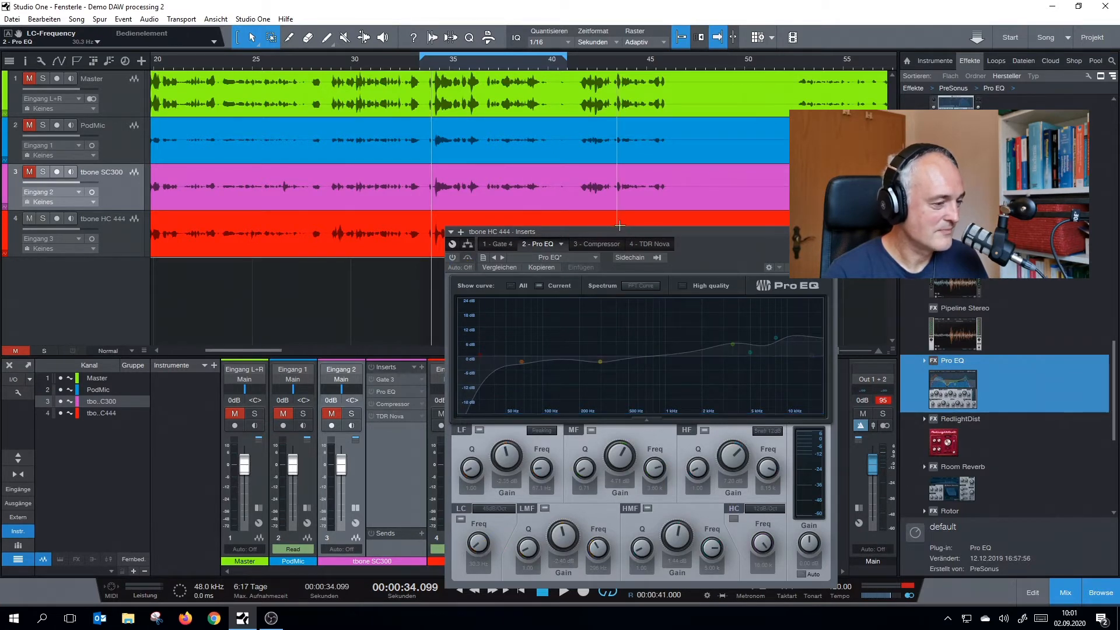
{"action": "key", "text": "space"}
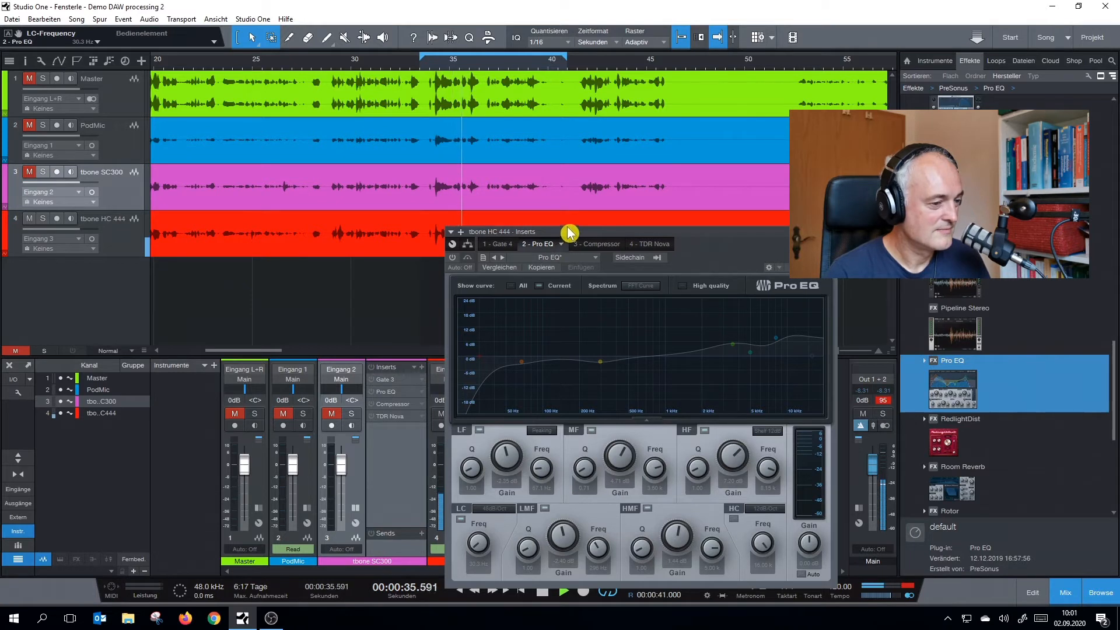
{"action": "left_click_drag", "start_coordinate": [570, 232], "coordinate": [550, 269]}
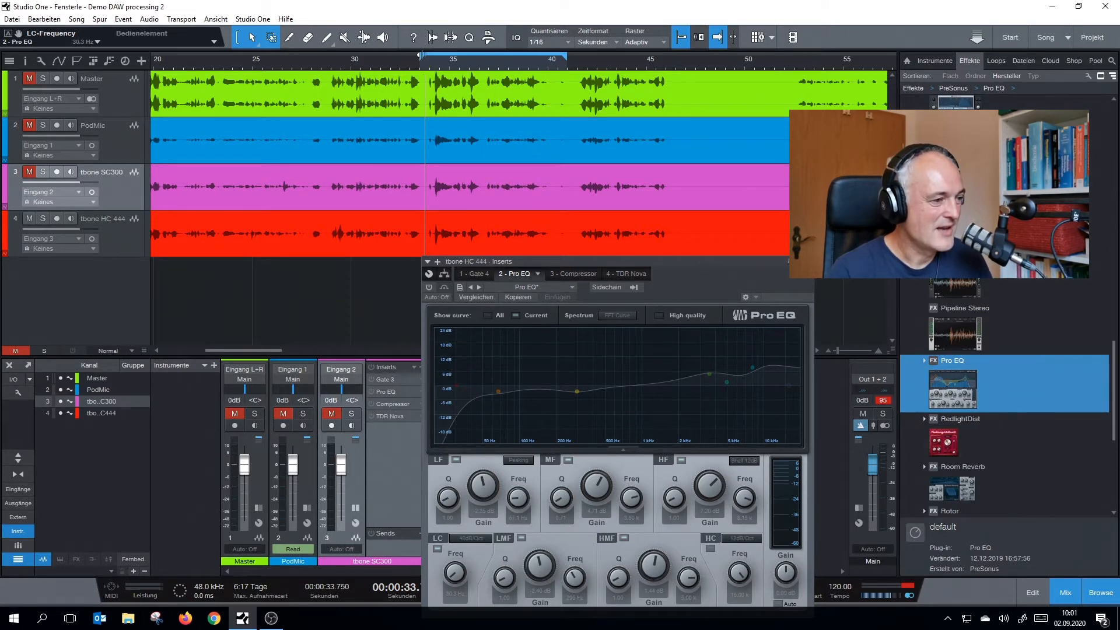
Move the loop start to 37.5 s and play the tbone HC 444 passage, re-enabling its Pro EQ
{"action": "left_click_drag", "start_coordinate": [420, 56], "coordinate": [466, 59]}
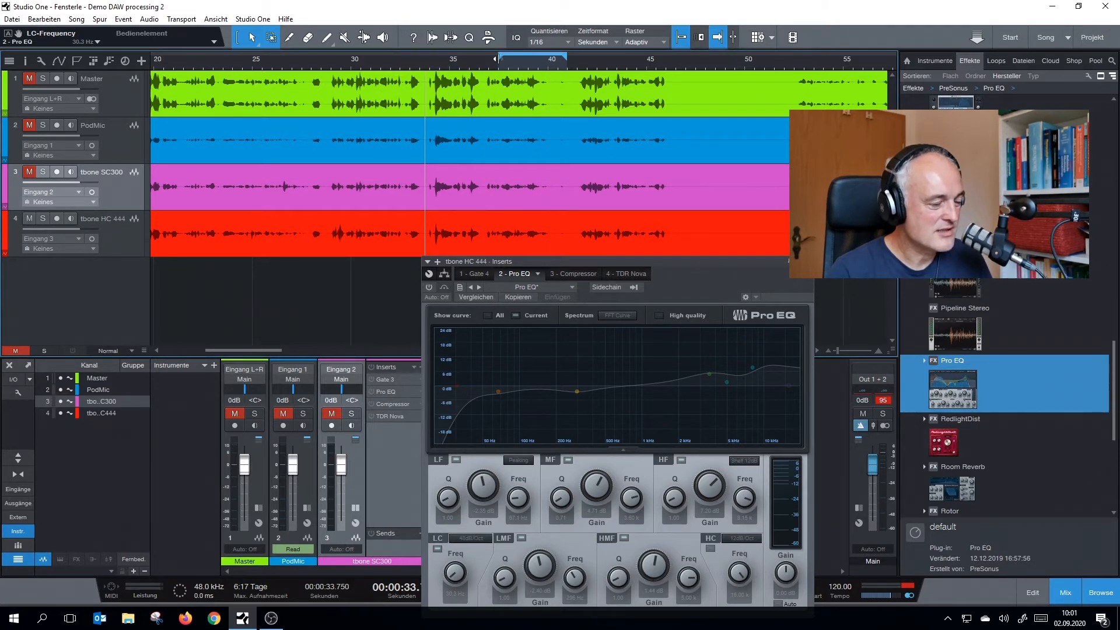
{"action": "key", "text": "space"}
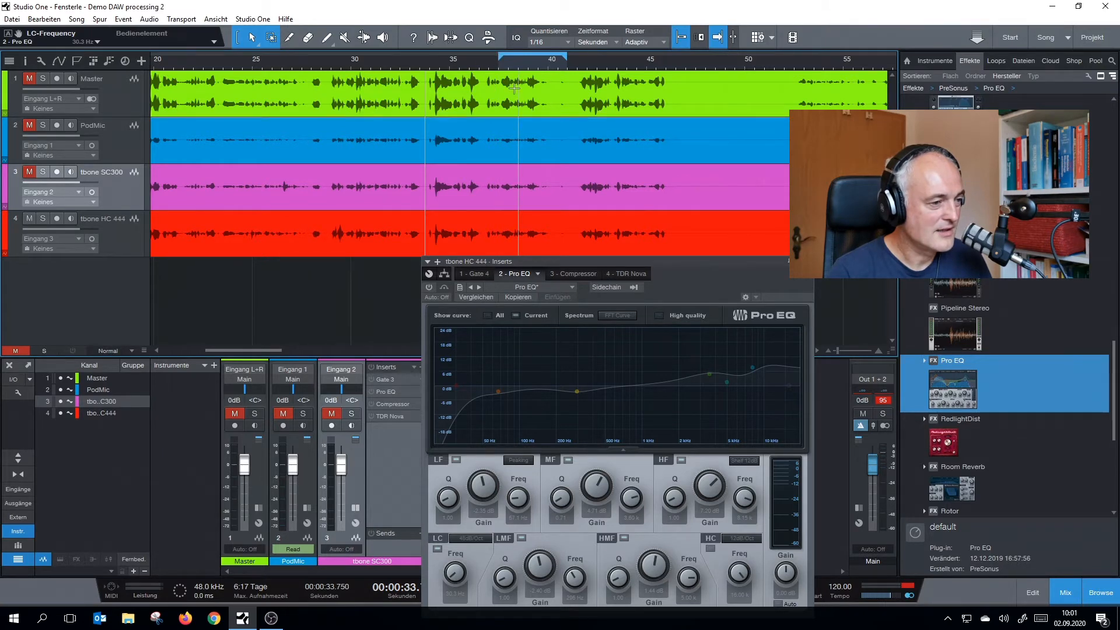
{"action": "left_click", "coordinate": [514, 88]}
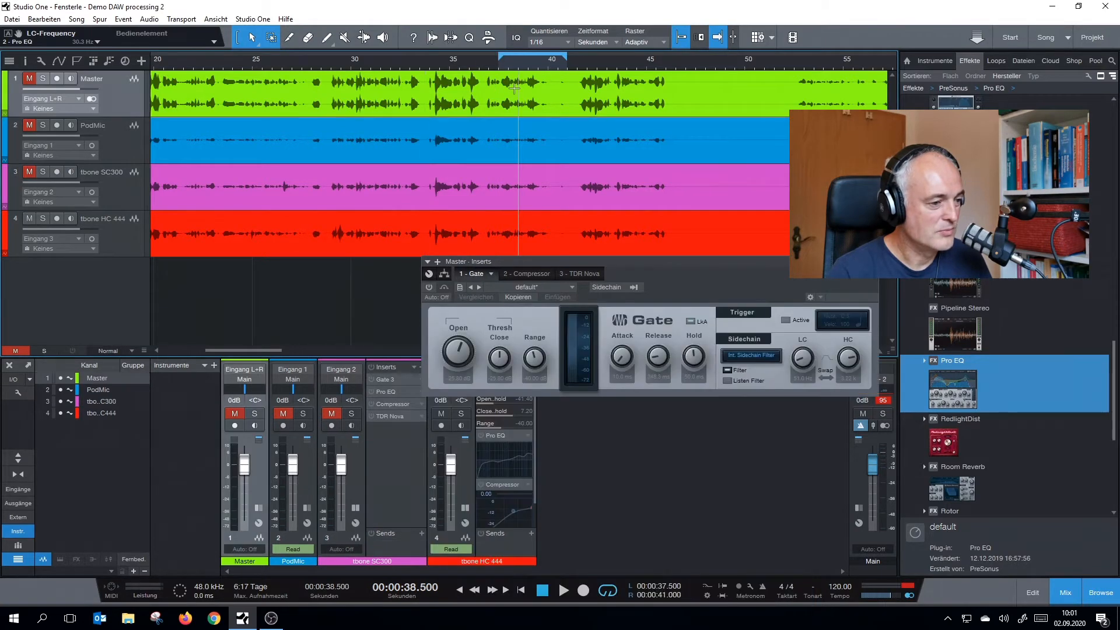
{"action": "left_click", "coordinate": [547, 252]}
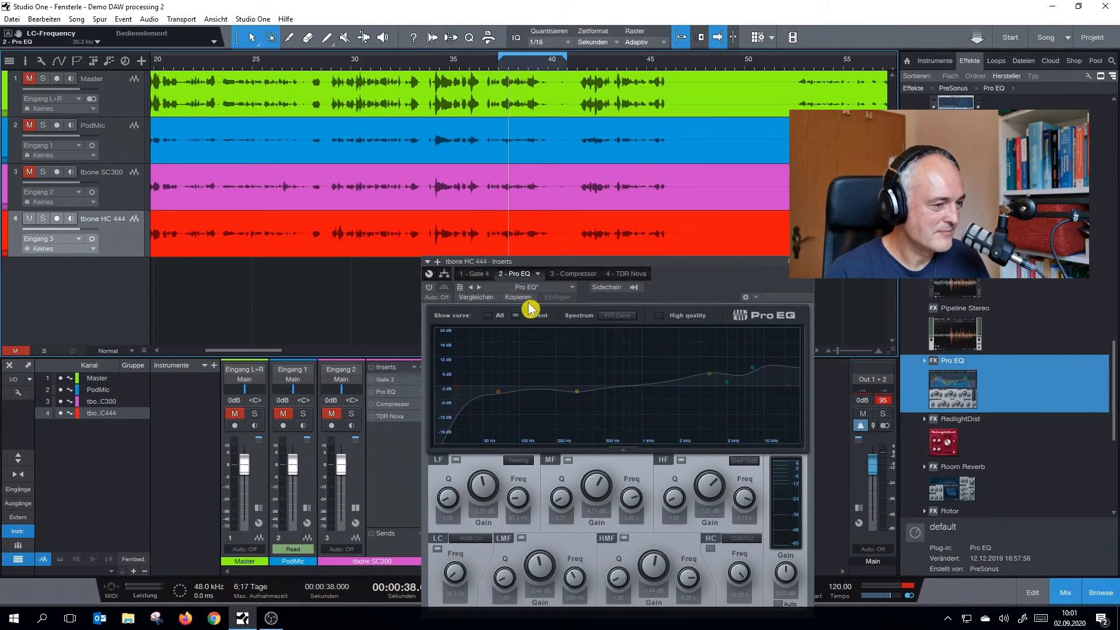
{"action": "key", "text": "space"}
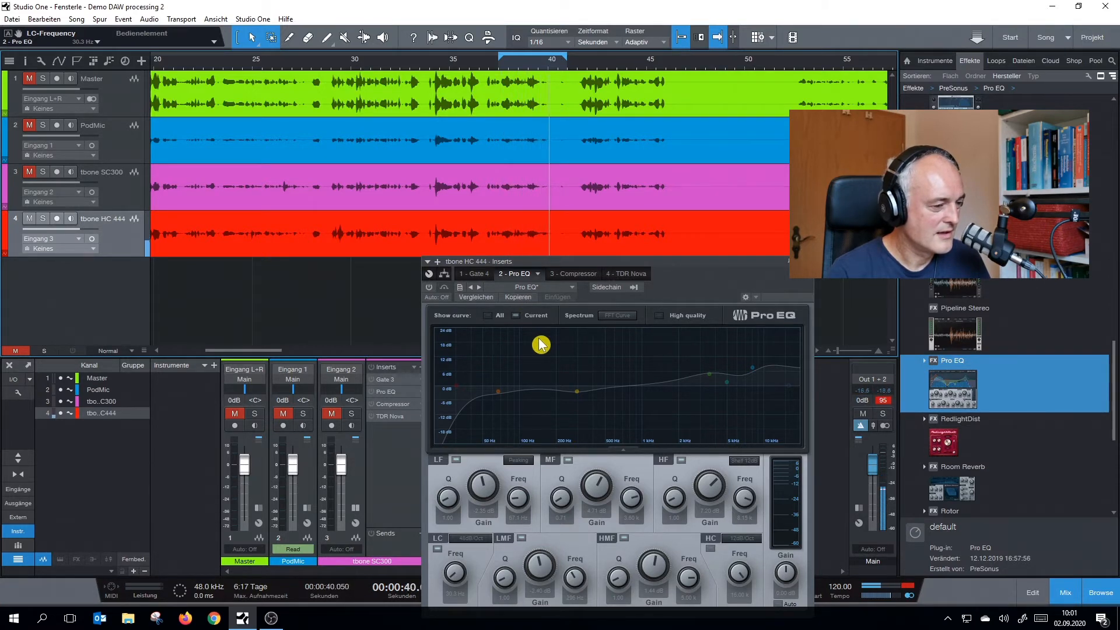
{"action": "left_click", "coordinate": [429, 287]}
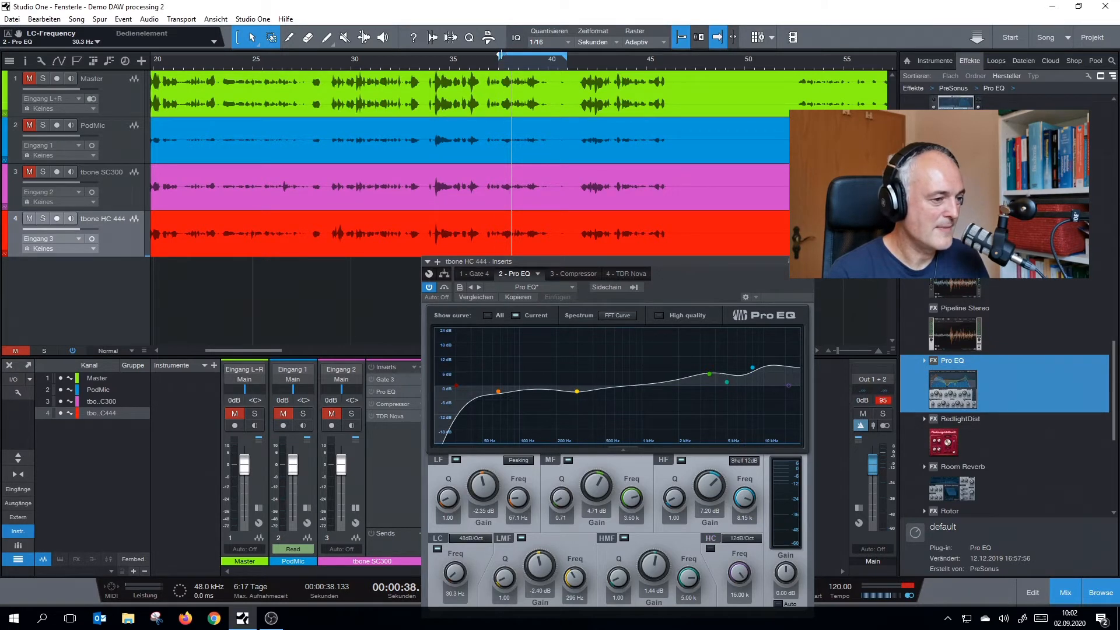
Shorten the loop to start at about 38.5 s and play it with the tbone HC 444 Pro EQ active
{"action": "left_click_drag", "start_coordinate": [499, 56], "coordinate": [511, 55]}
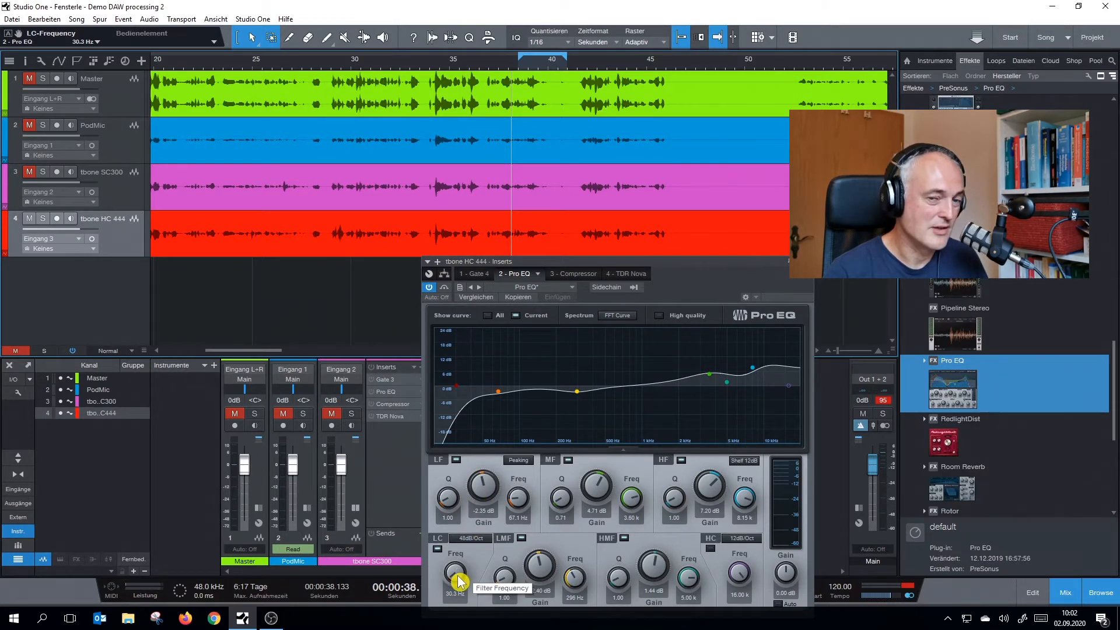
{"action": "key", "text": "space"}
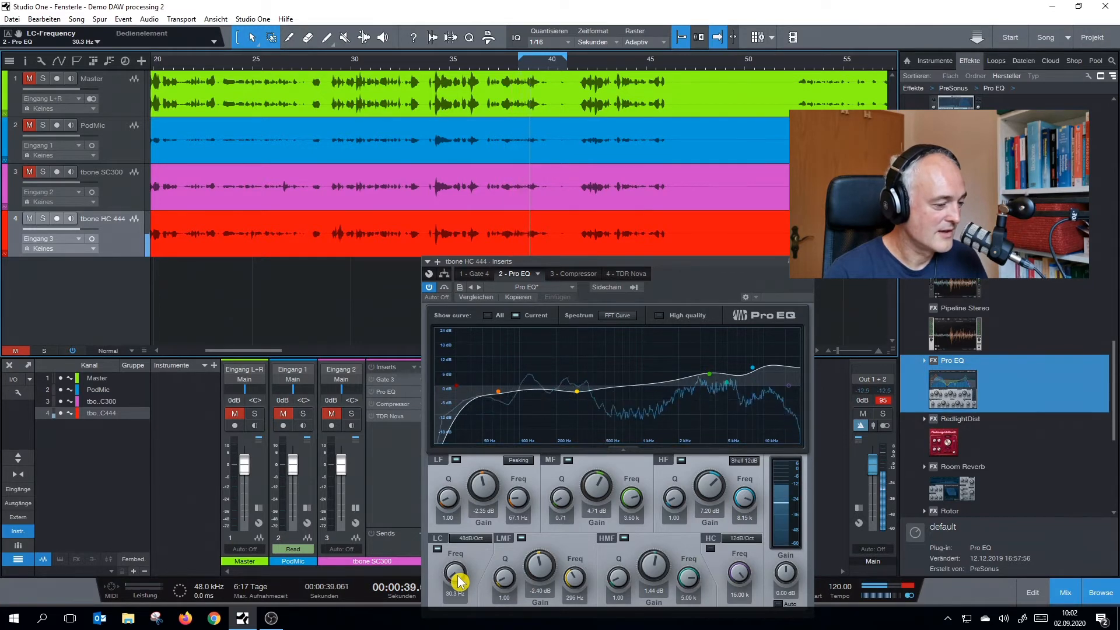
Raise the tbone HC 444 Pro EQ low cut frequency to 91.4 Hz and compare the EQ bypassed and active
{"action": "scroll", "coordinate": [456, 574], "scroll_direction": "up", "scroll_amount": 5}
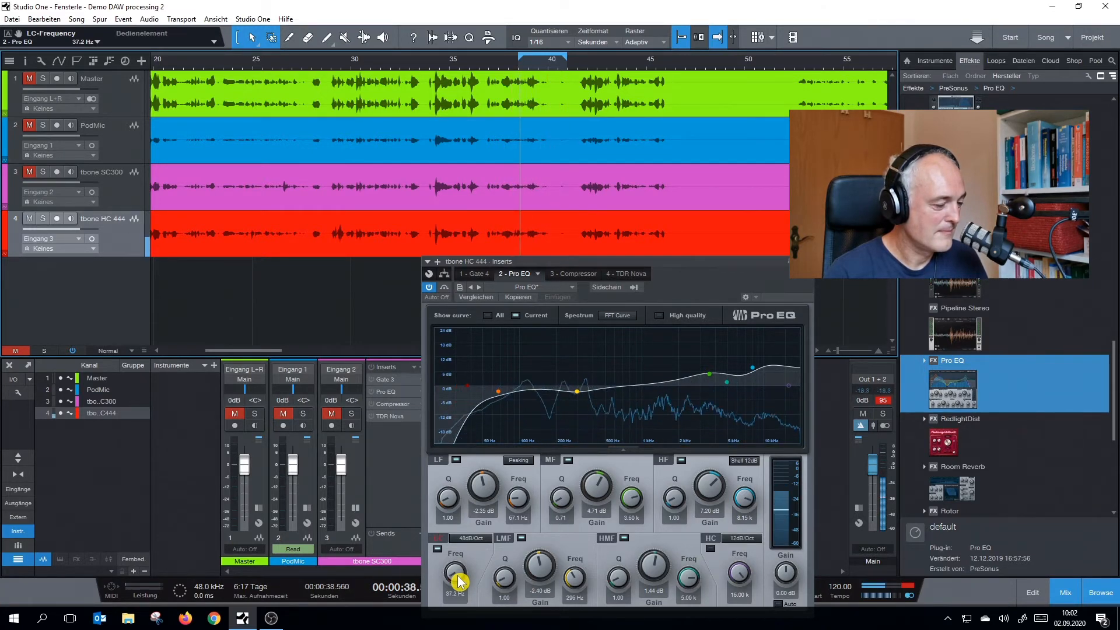
{"action": "scroll", "coordinate": [459, 580], "scroll_direction": "up", "scroll_amount": 3}
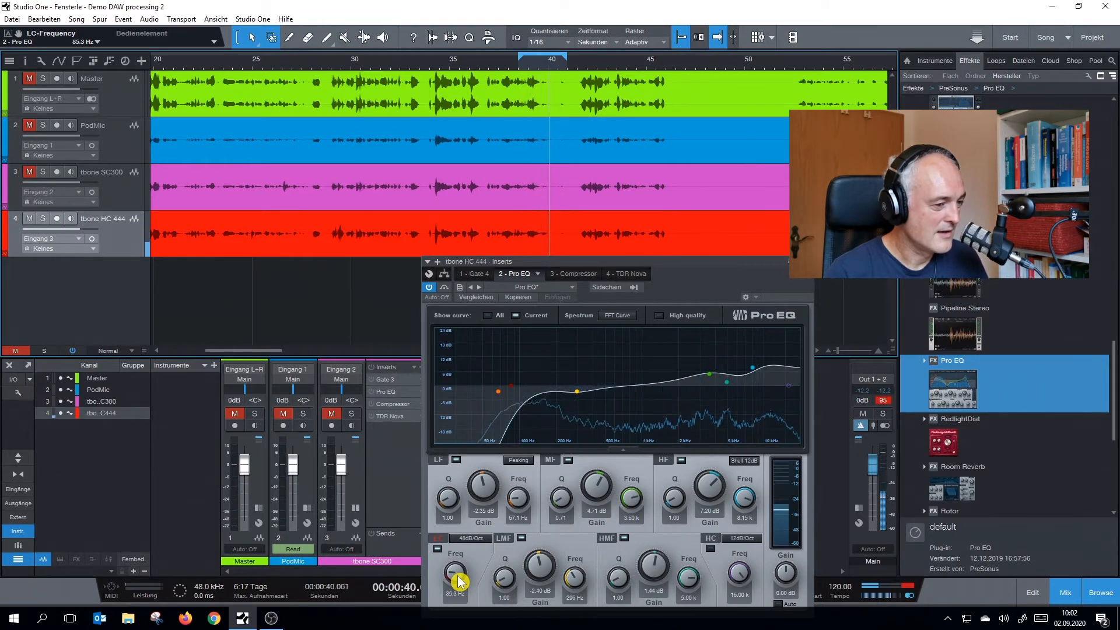
{"action": "scroll", "coordinate": [459, 580], "scroll_direction": "up", "scroll_amount": 1}
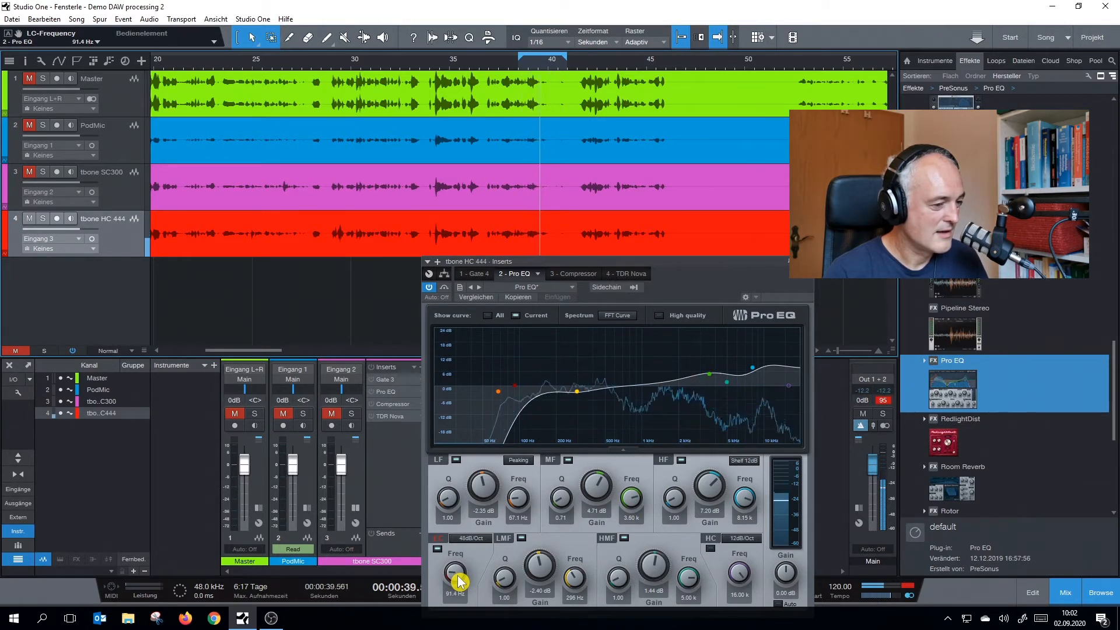
{"action": "left_click", "coordinate": [429, 287]}
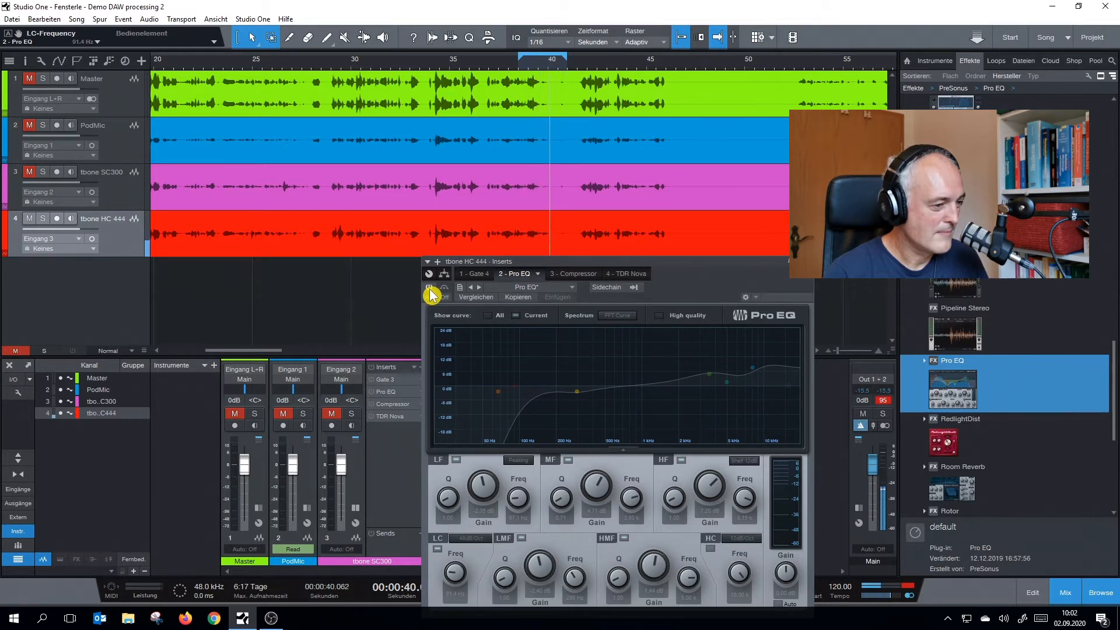
{"action": "left_click", "coordinate": [429, 289]}
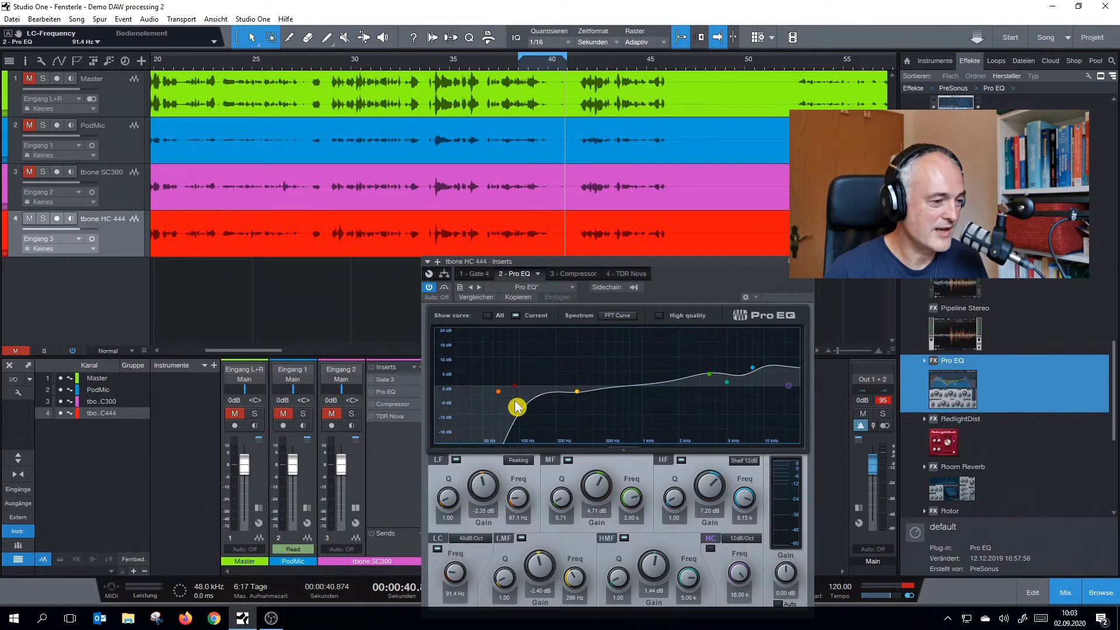
Set the tbone HC 444 Pro EQ low cut frequency to 64.7 Hz while the loop plays
{"action": "key", "text": "space"}
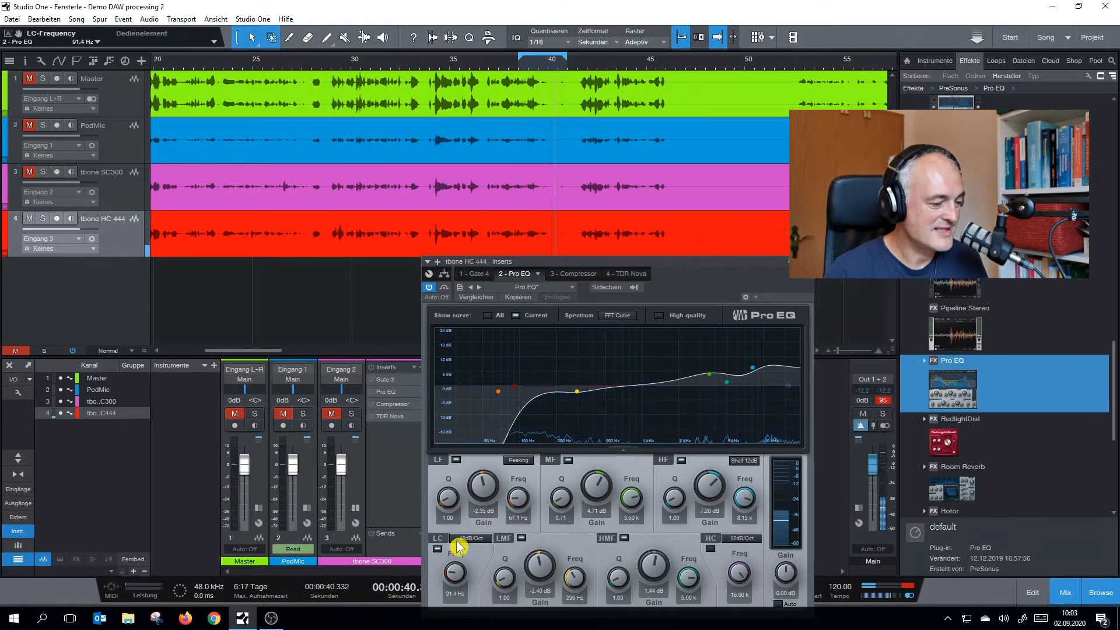
{"action": "scroll", "coordinate": [456, 578], "scroll_direction": "down", "scroll_amount": 2}
{"action": "scroll", "coordinate": [456, 578], "scroll_direction": "down", "scroll_amount": 2}
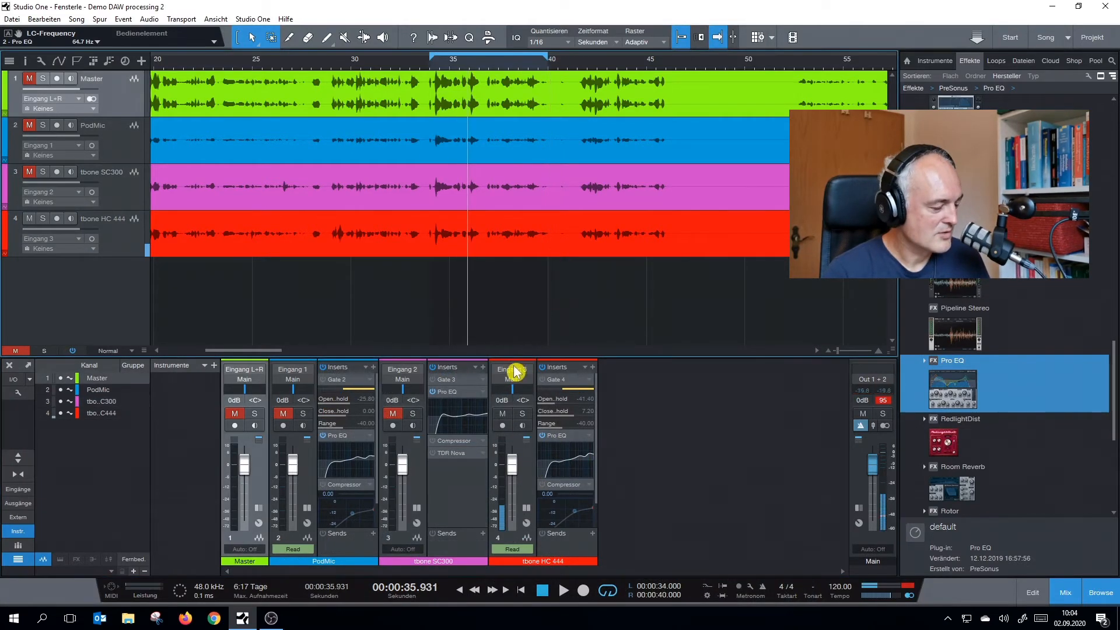
Unmute the PodMic track, mute the tbone HC 444 and play the loop with its start moved to 32.5 s
{"action": "left_click", "coordinate": [29, 126]}
{"action": "left_click", "coordinate": [29, 219]}
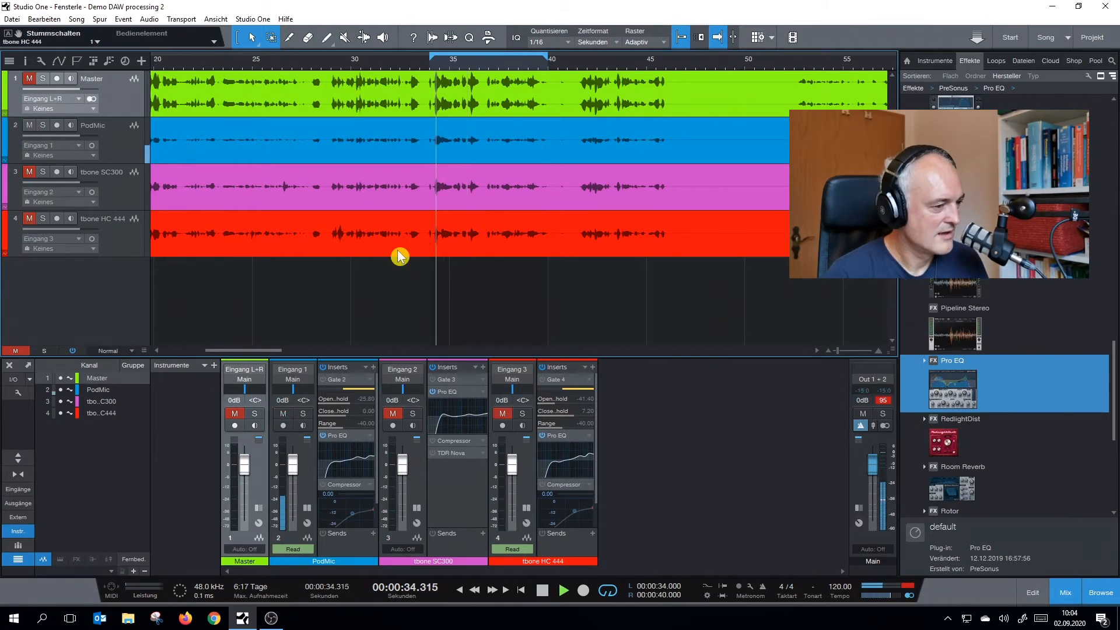
{"action": "left_click_drag", "start_coordinate": [429, 58], "coordinate": [400, 58]}
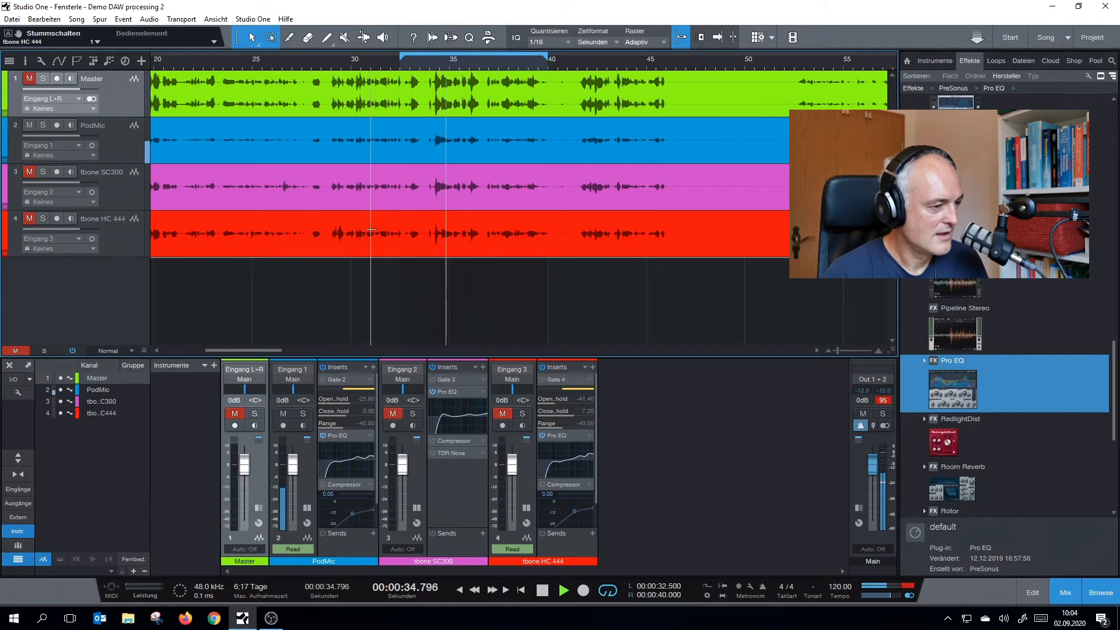
{"action": "key", "text": "f"}
{"action": "key", "text": "space"}
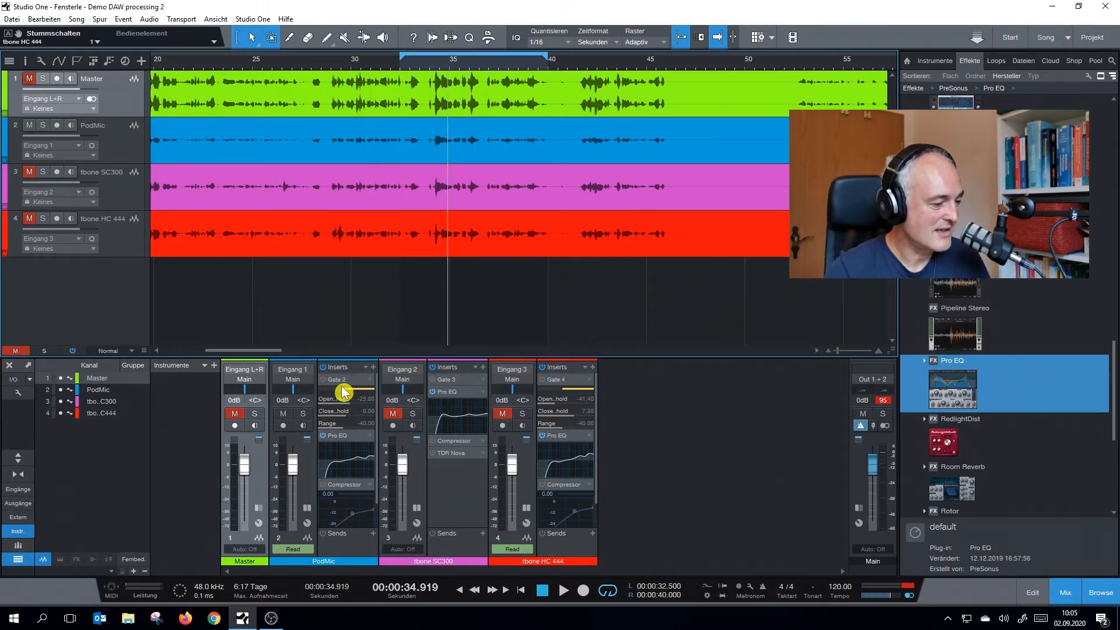
{"action": "key", "text": "space"}
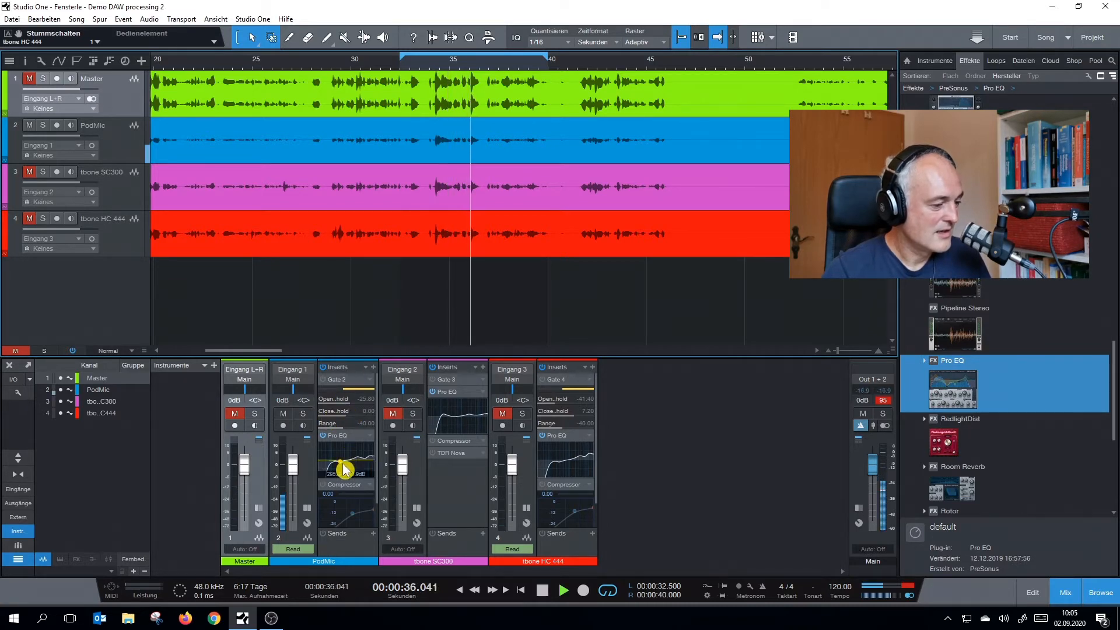
Open the Compressor on the PodMic channel, stop playback and activate the Compressor
{"action": "left_click", "coordinate": [347, 487]}
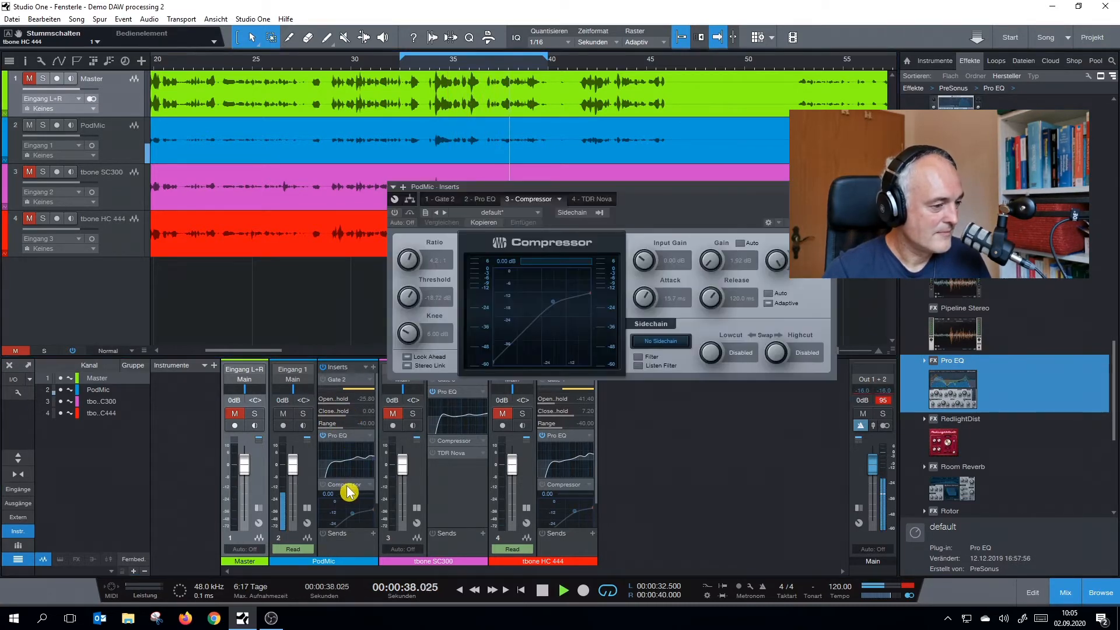
{"action": "left_click_drag", "start_coordinate": [623, 200], "coordinate": [593, 276]}
{"action": "key", "text": "space"}
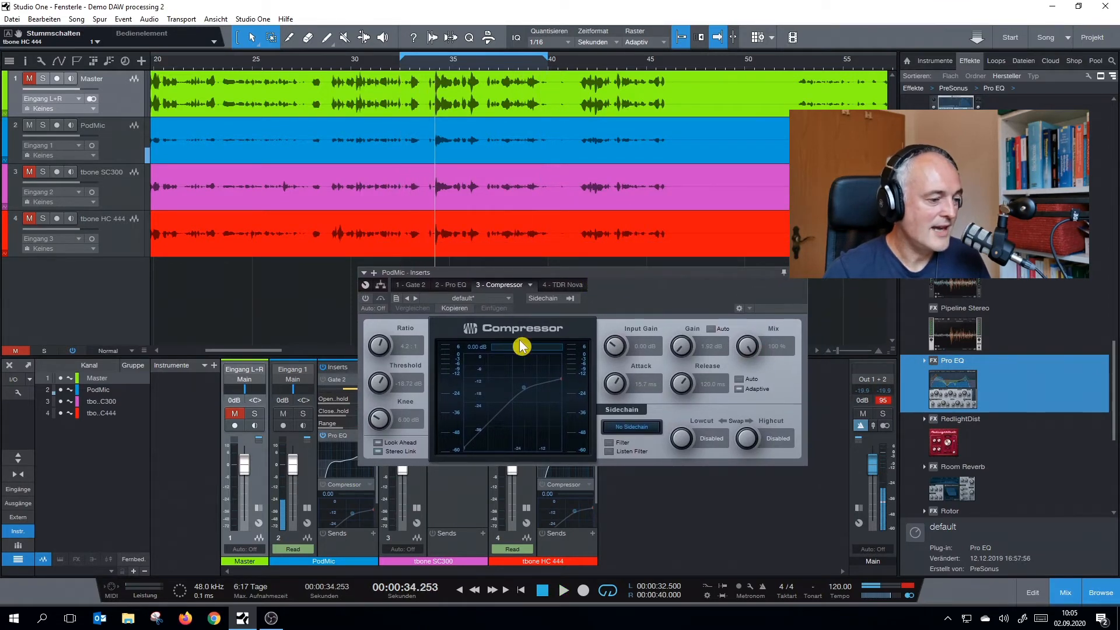
{"action": "left_click", "coordinate": [365, 298]}
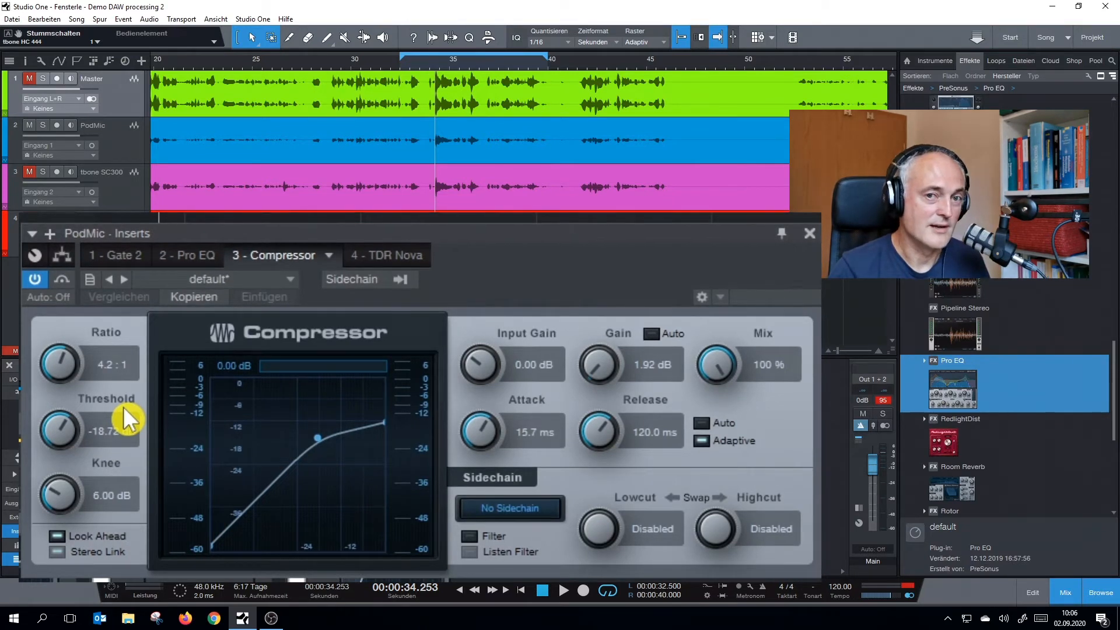
Set the PodMic Compressor threshold to -19.68 dB during loop playback while checking its input and output levels
{"action": "key", "text": "space"}
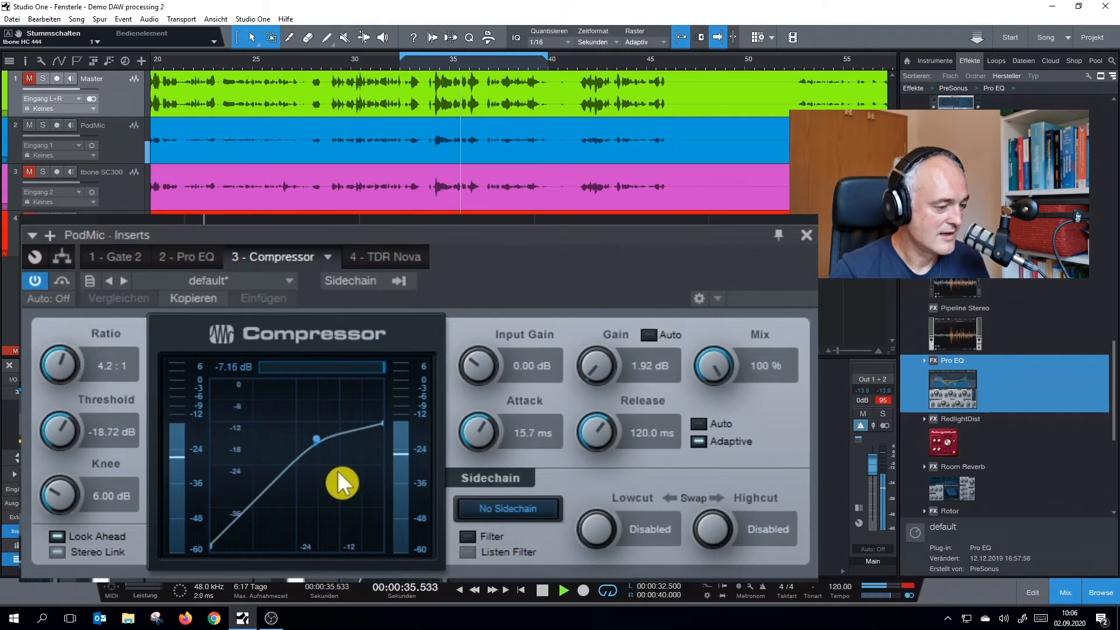
{"action": "scroll", "coordinate": [60, 433], "scroll_direction": "down", "scroll_amount": 2}
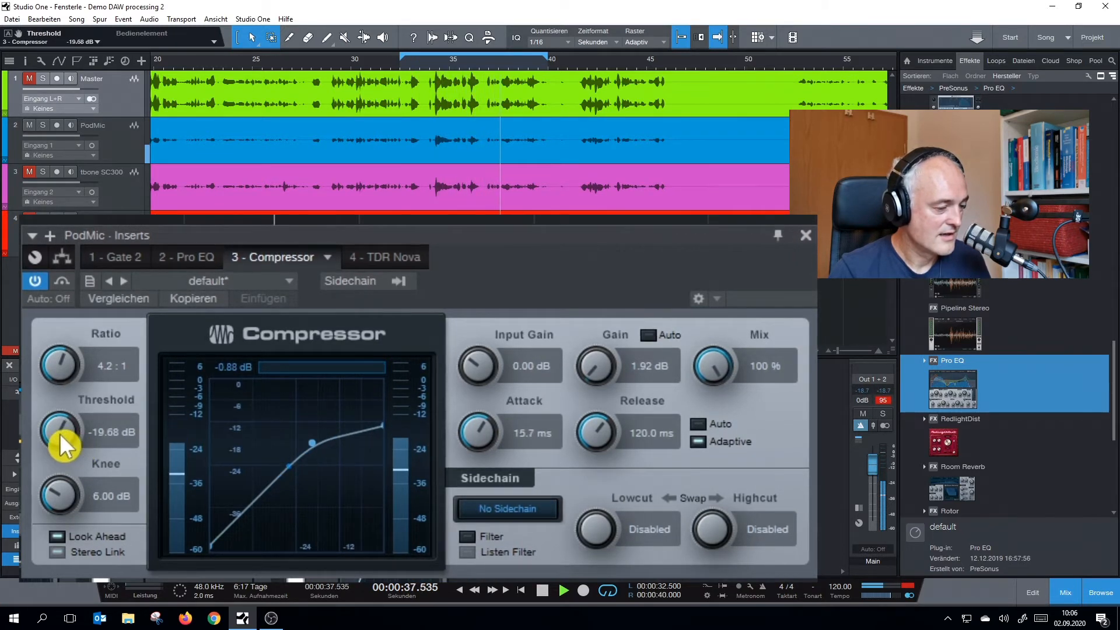
{"action": "mouse_move", "coordinate": [421, 501]}
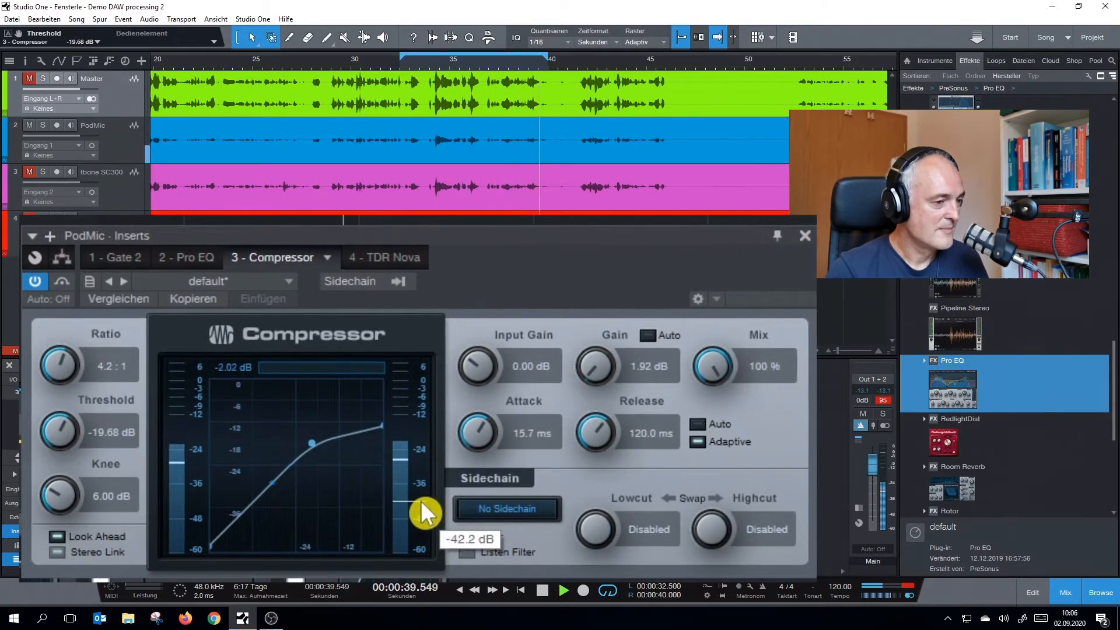
{"action": "mouse_move", "coordinate": [185, 501]}
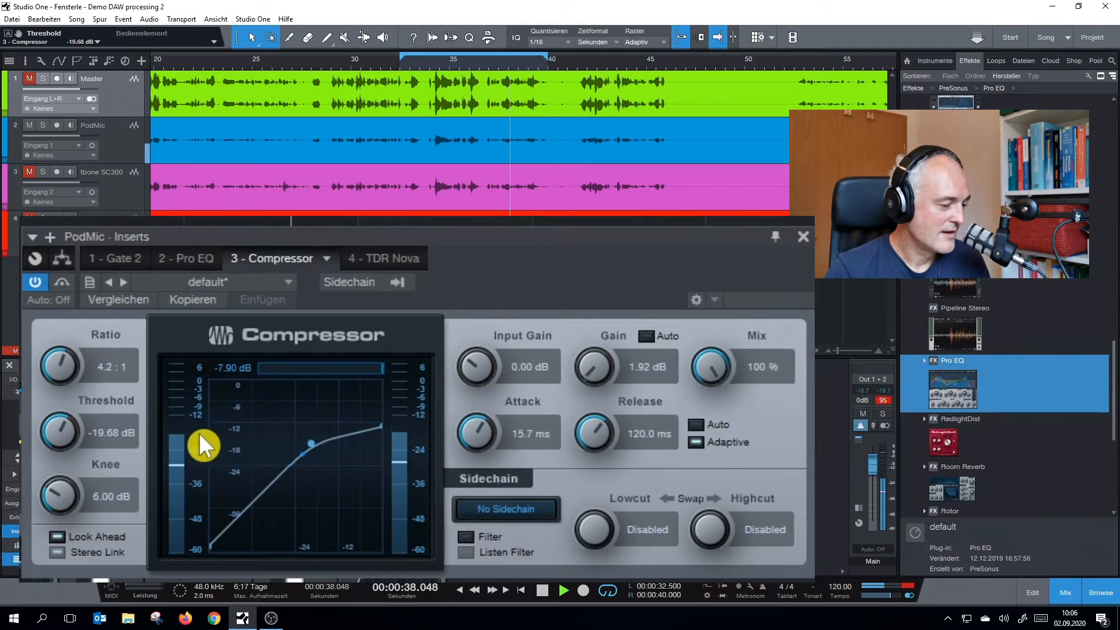
{"action": "mouse_move", "coordinate": [199, 435]}
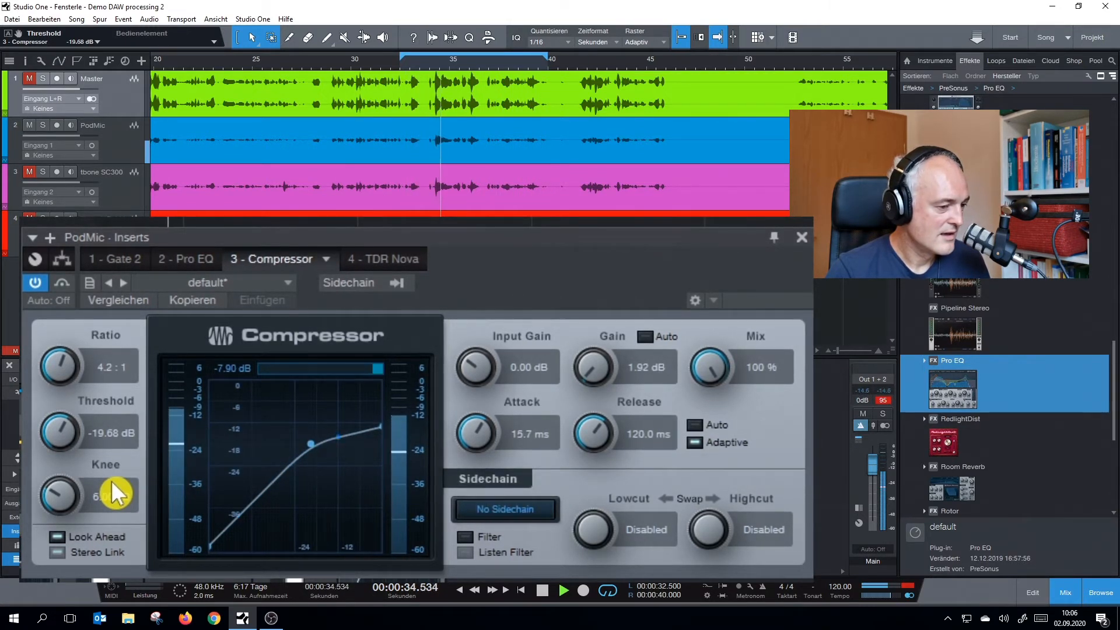
{"action": "key", "text": "space"}
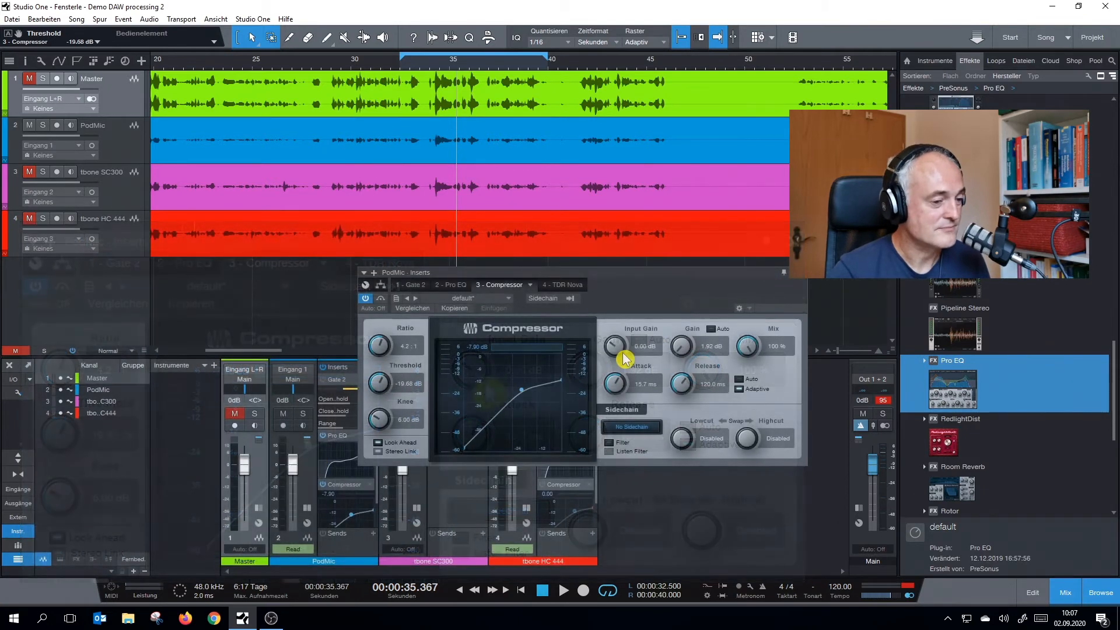
{"action": "left_click", "coordinate": [801, 281]}
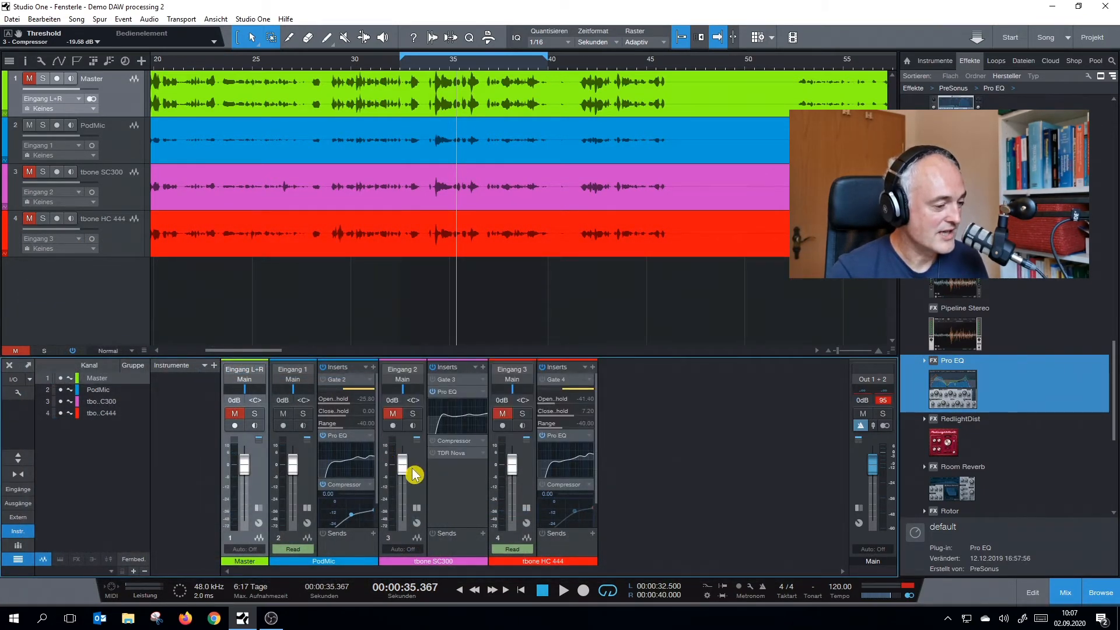
Activate the Compressor on the tbone SC300 channel and close the open PodMic Compressor window
{"action": "left_click", "coordinate": [441, 442]}
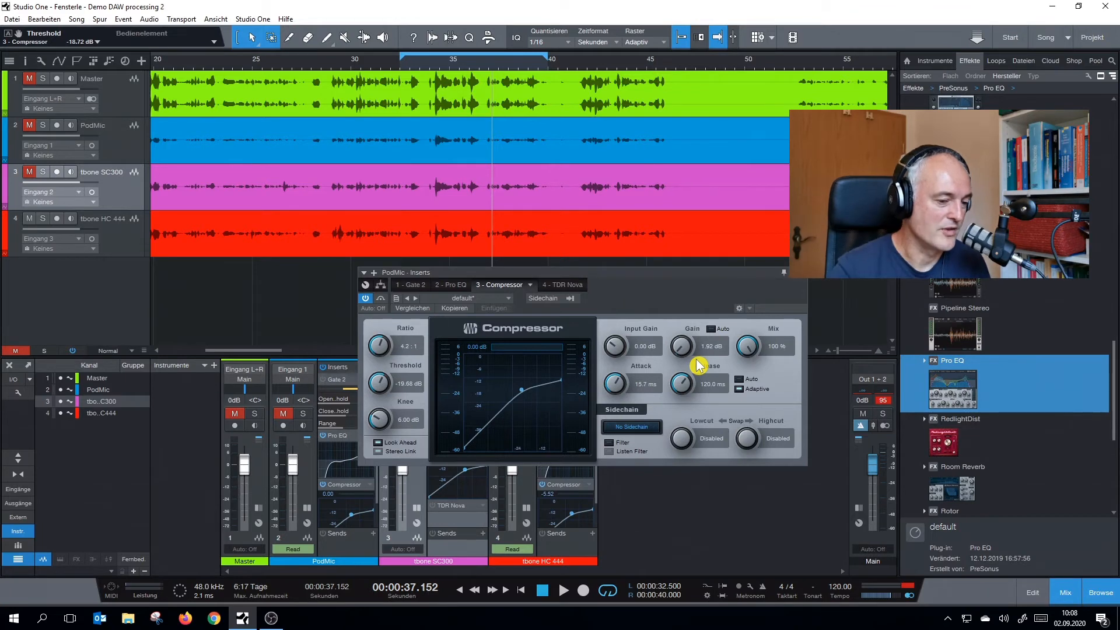
{"action": "left_click", "coordinate": [800, 273]}
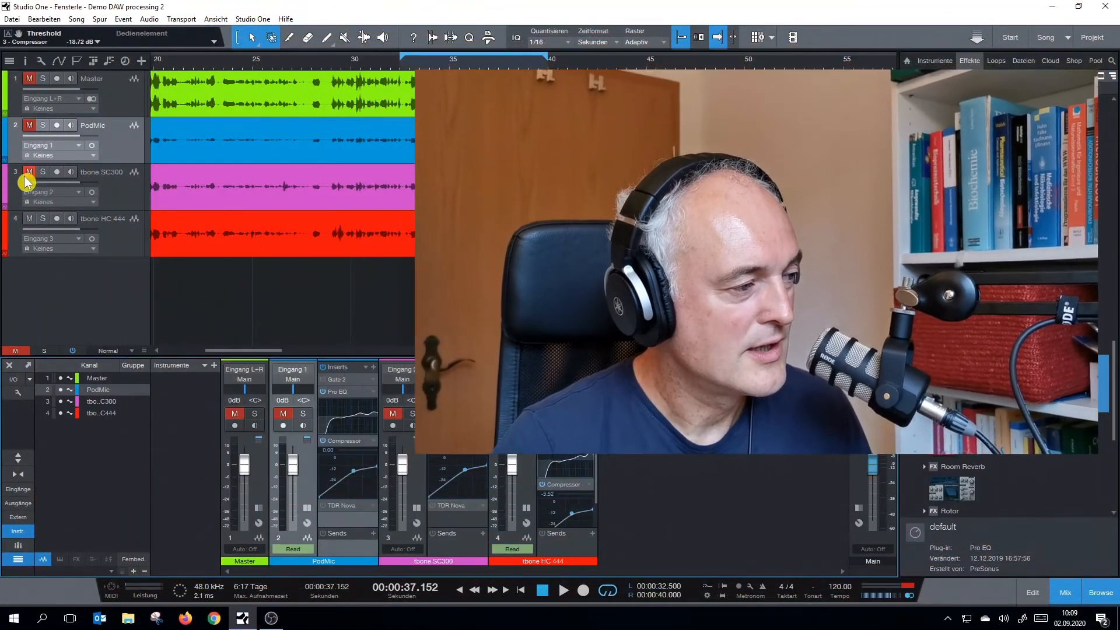
Unmute the tbone SC300, mute the tbone HC 444 and open TDR Nova on the SC300 channel
{"action": "left_click", "coordinate": [28, 177]}
{"action": "left_click", "coordinate": [29, 219]}
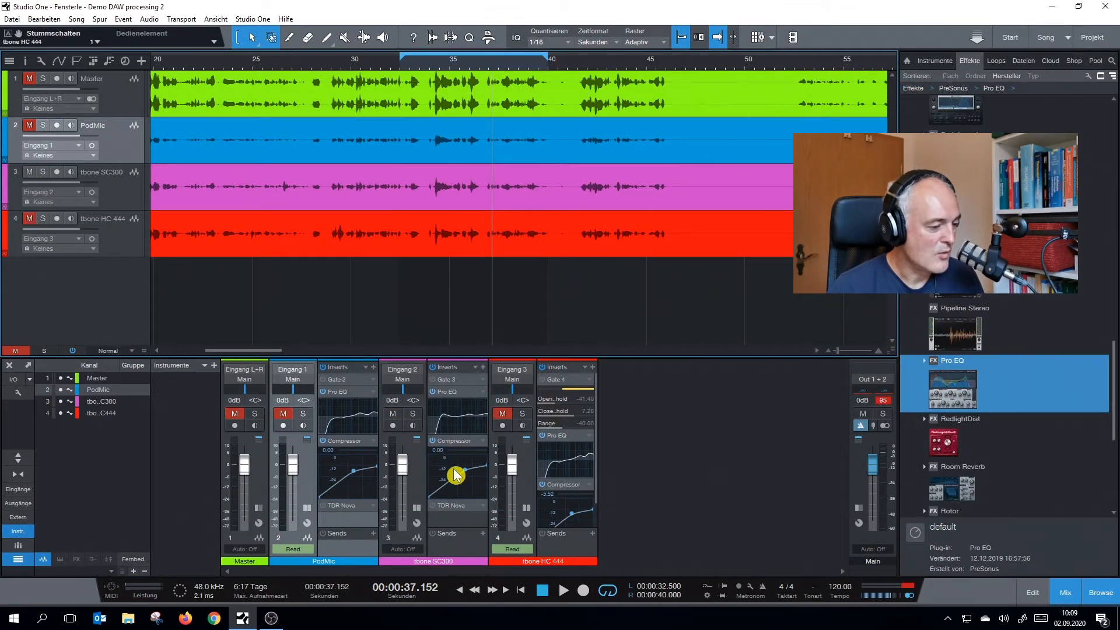
{"action": "left_click", "coordinate": [452, 506]}
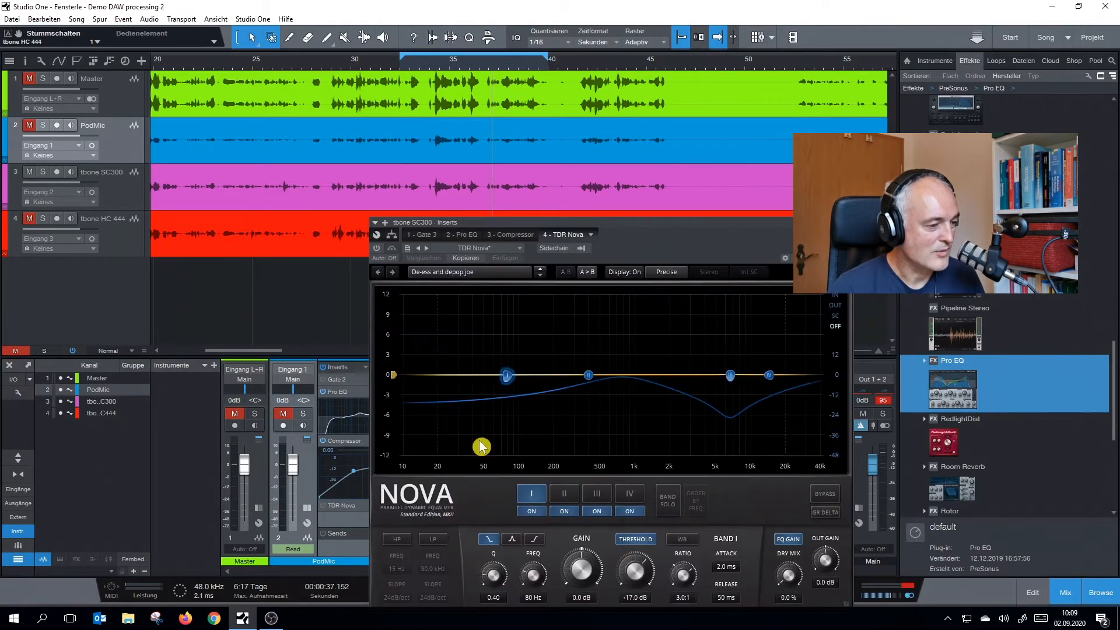
{"action": "left_click_drag", "start_coordinate": [565, 230], "coordinate": [608, 244]}
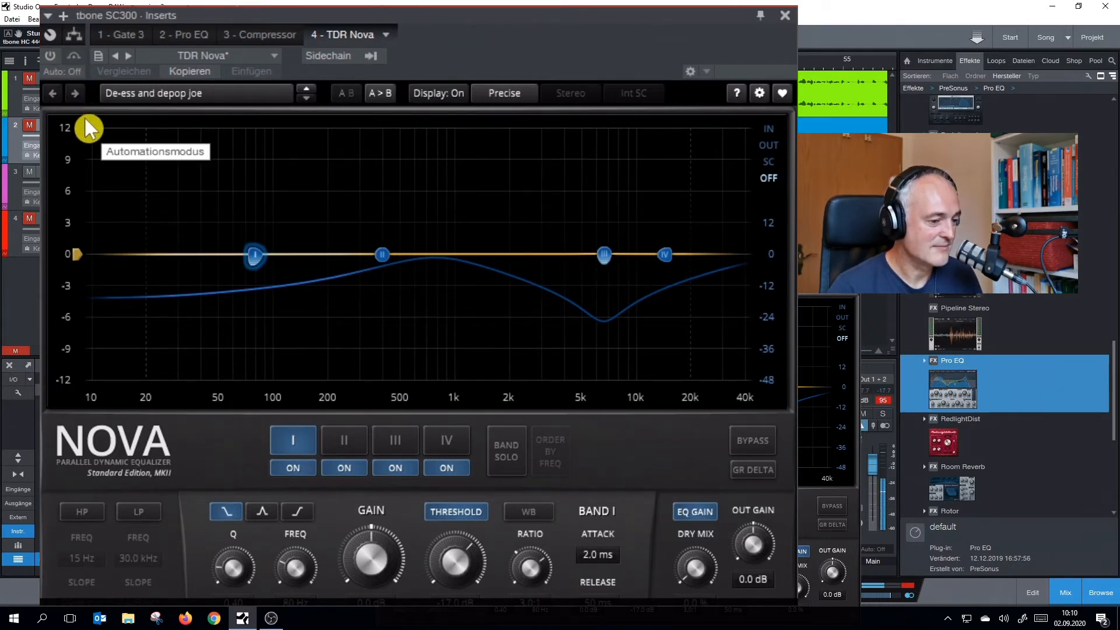
Activate TDR Nova on the tbone SC300 and select band III for adjustment
{"action": "left_click", "coordinate": [50, 56]}
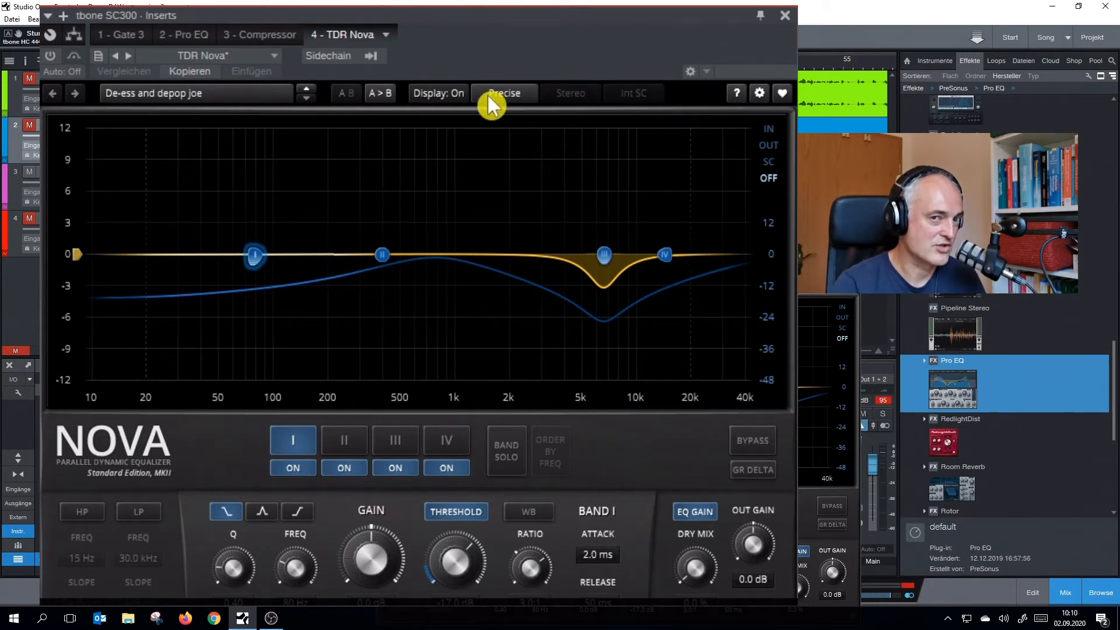
{"action": "left_click", "coordinate": [398, 441]}
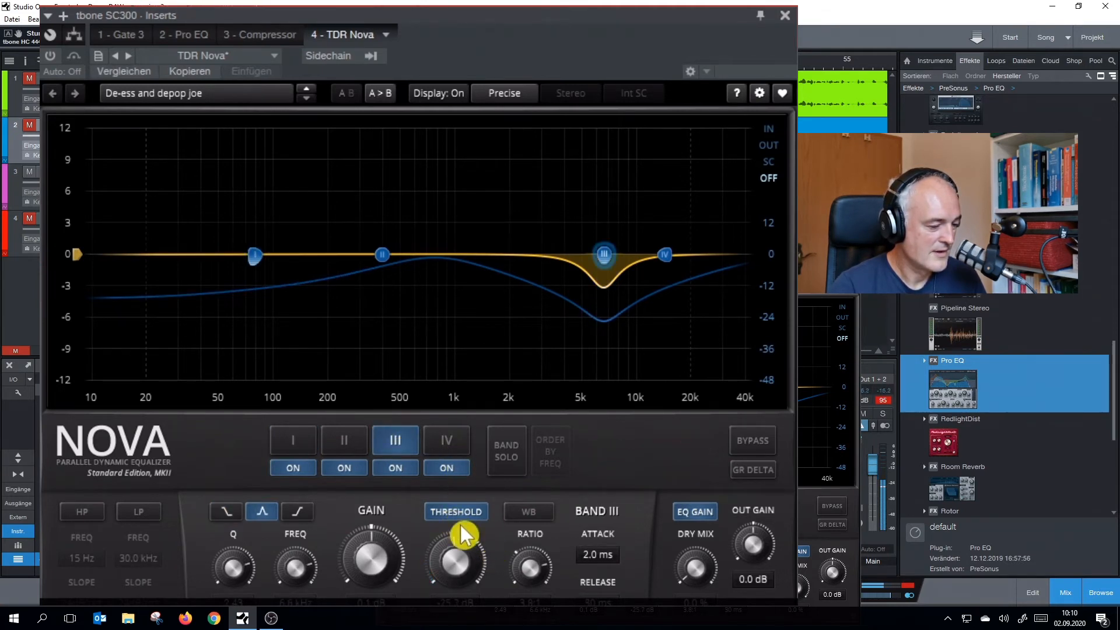
{"action": "left_click", "coordinate": [50, 56]}
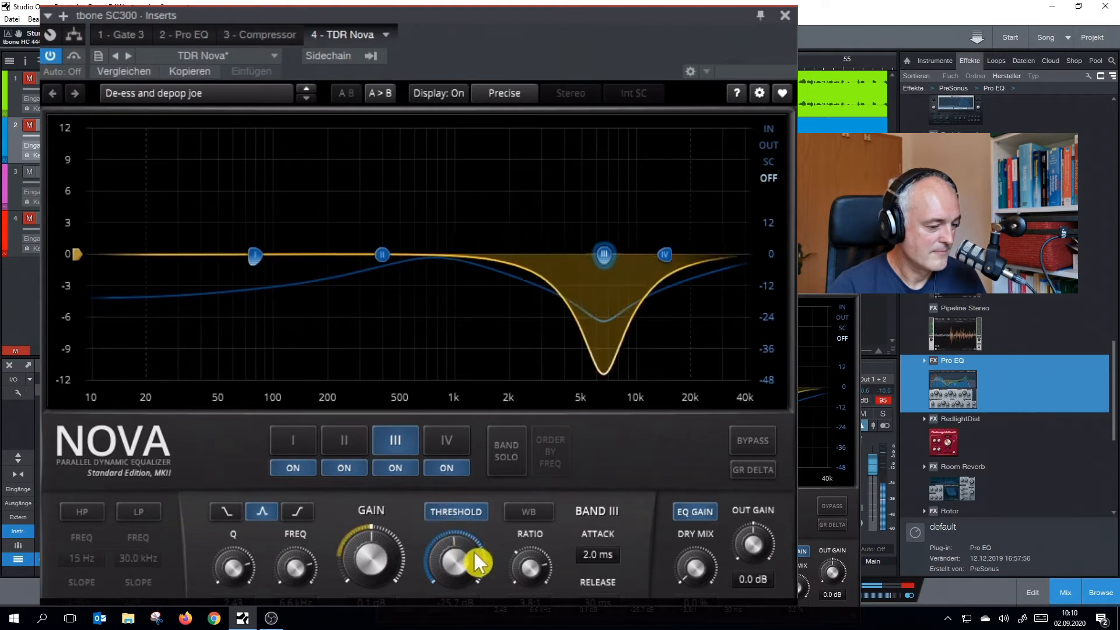
Raise the threshold of TDR Nova band III on the tbone SC300 while the loop plays
{"action": "scroll", "coordinate": [450, 562], "scroll_direction": "up", "scroll_amount": 3}
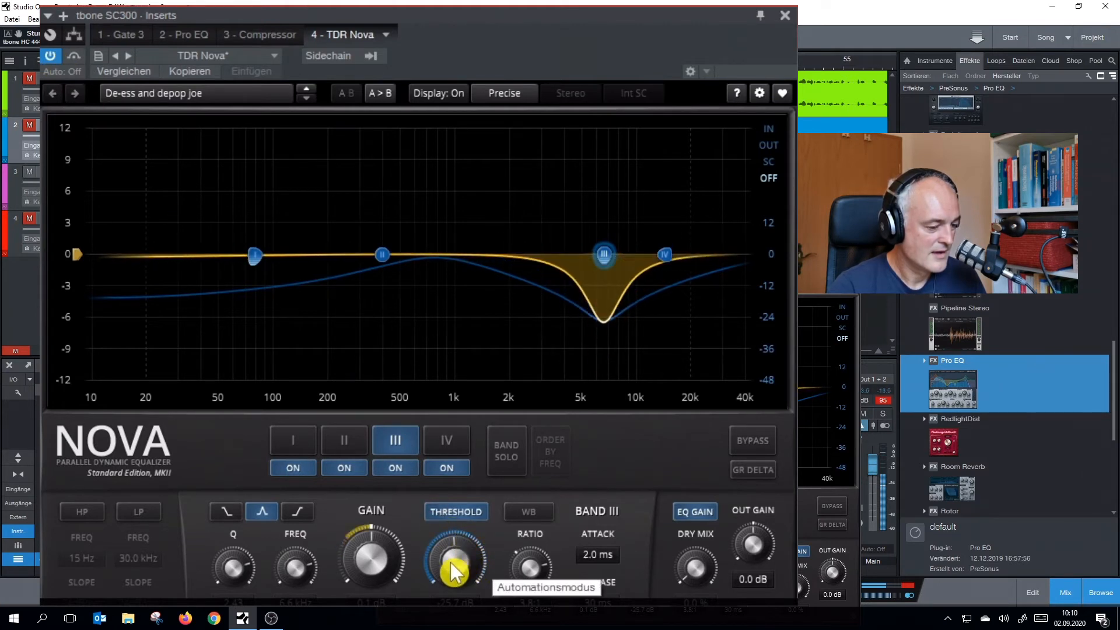
{"action": "scroll", "coordinate": [450, 562], "scroll_direction": "up", "scroll_amount": 5}
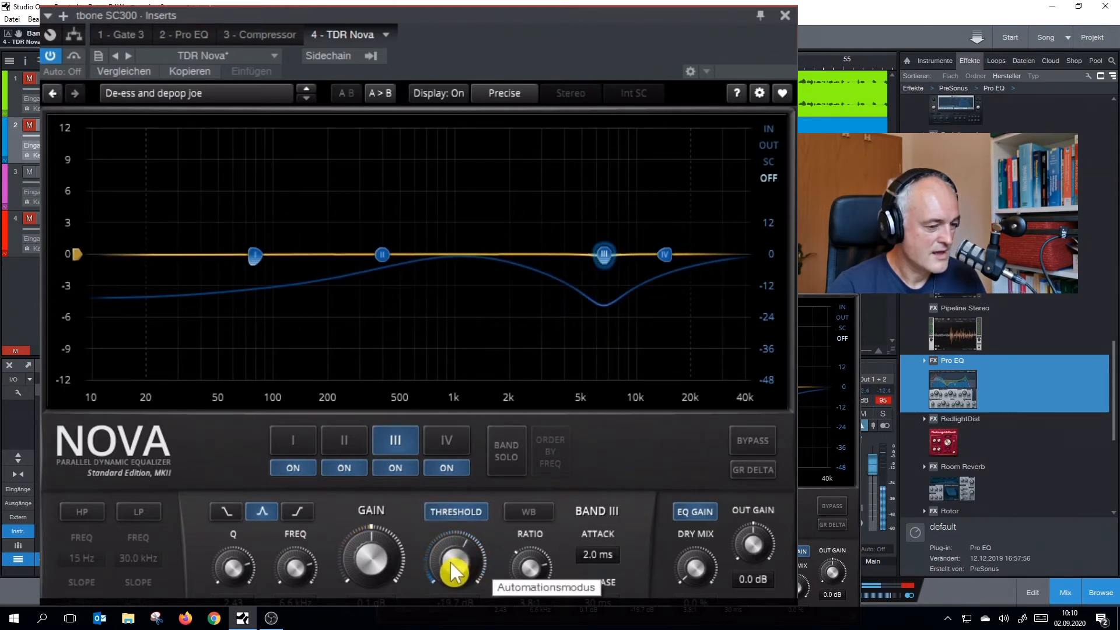
{"action": "scroll", "coordinate": [450, 563], "scroll_direction": "up", "scroll_amount": 1}
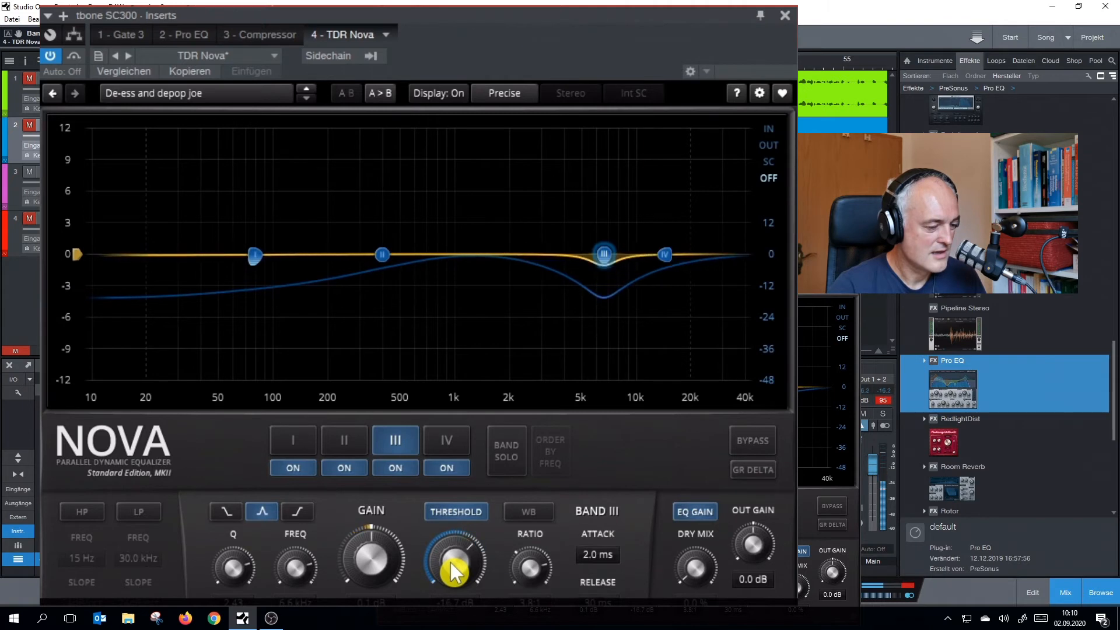
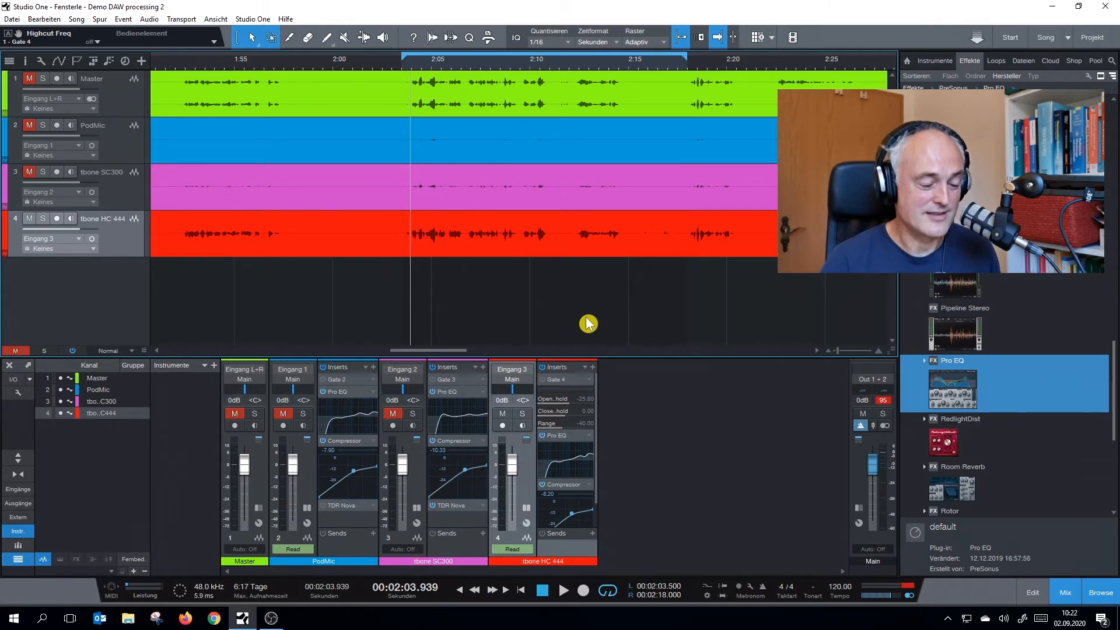
Activate the Gate on the tbone HC 444 channel, close its window and expand the Master channel's inserts
{"action": "left_click", "coordinate": [571, 380]}
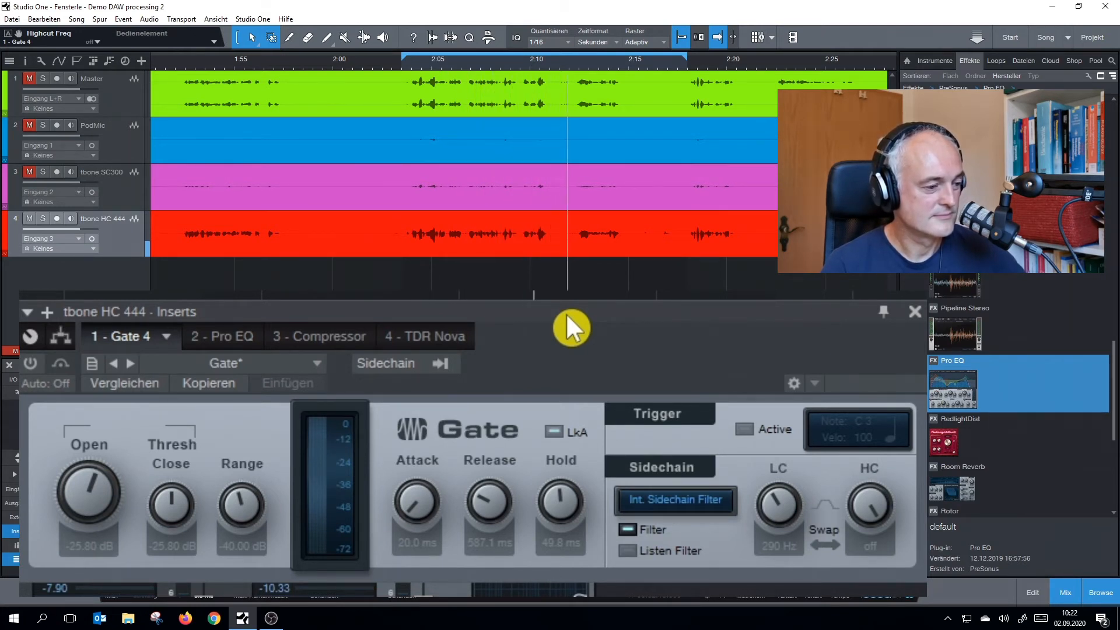
{"action": "left_click", "coordinate": [29, 363]}
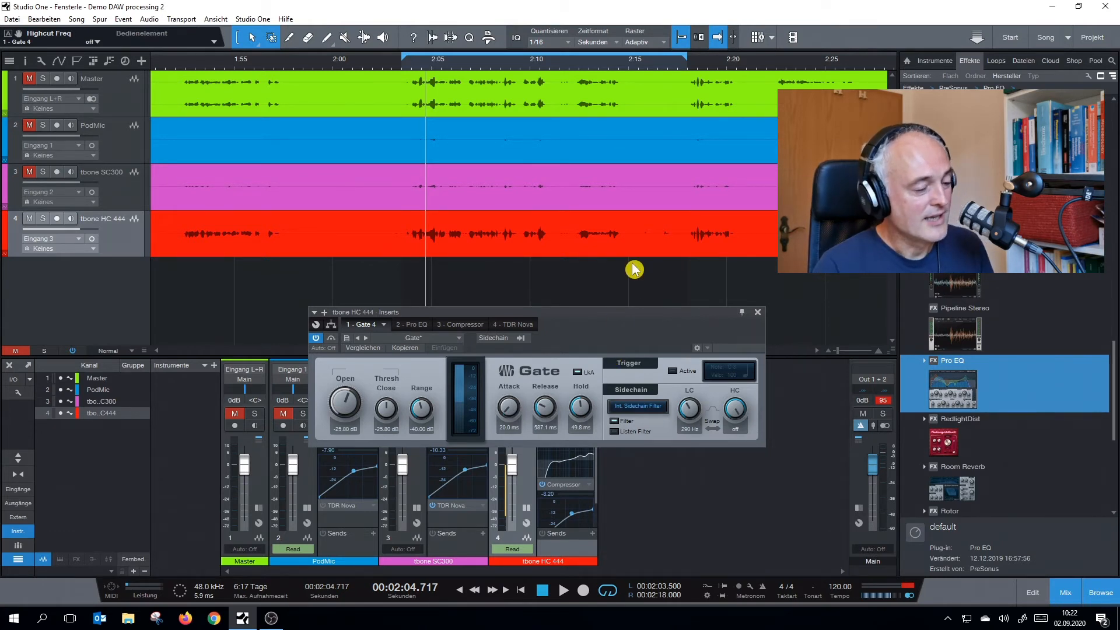
{"action": "left_click", "coordinate": [757, 312]}
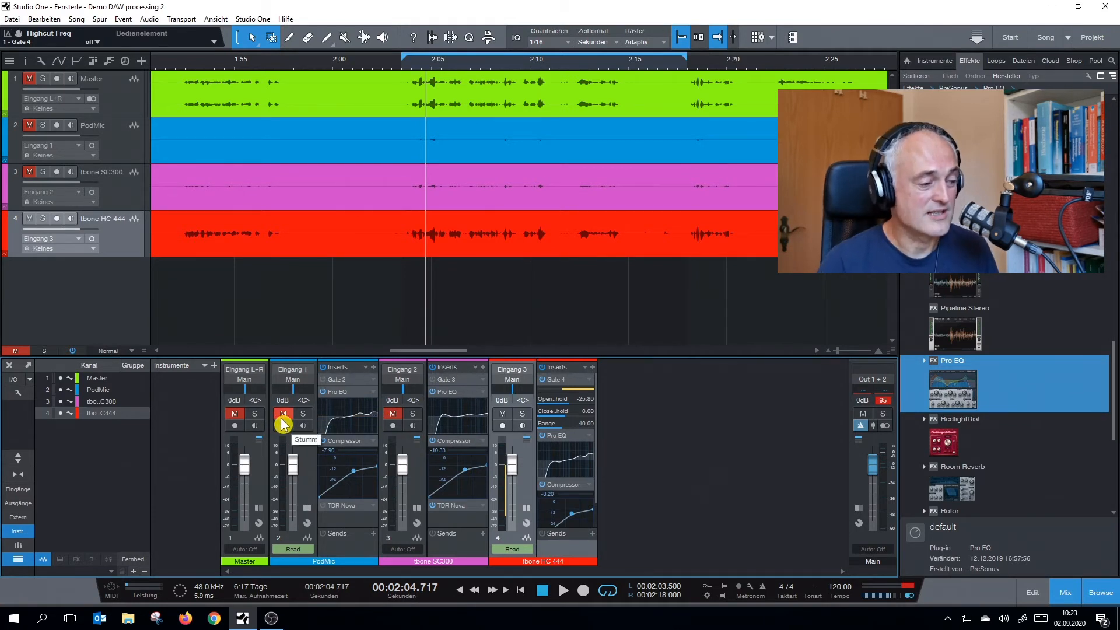
{"action": "left_click", "coordinate": [259, 508]}
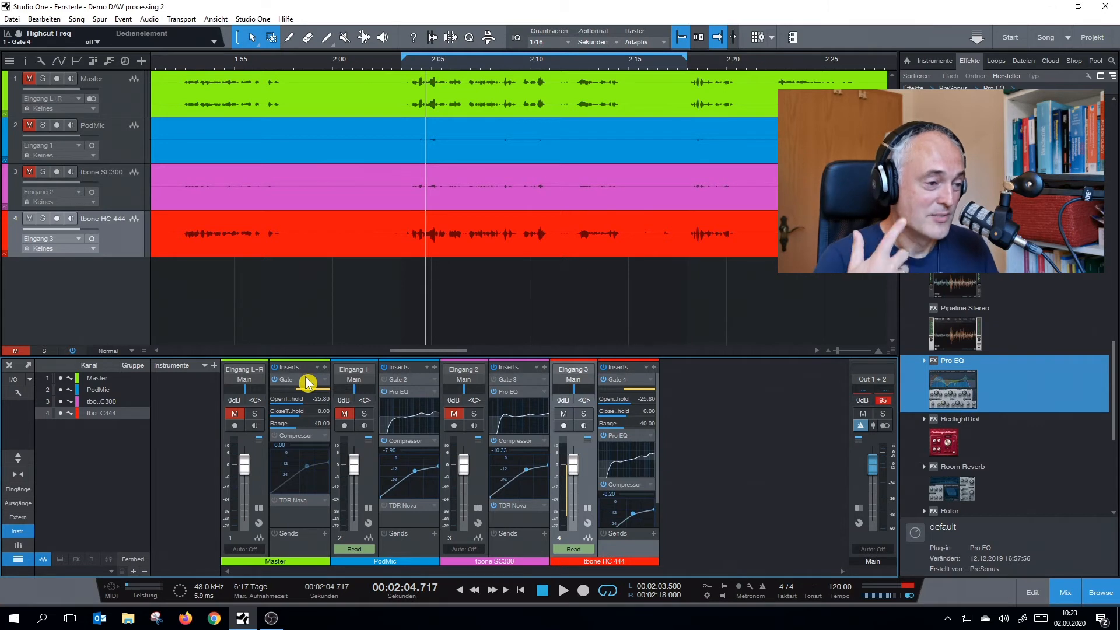
Show the volume automation lanes of the PodMic and tbone HC 444 tracks around the 1:07 passage
{"action": "left_click_drag", "start_coordinate": [427, 351], "coordinate": [304, 365]}
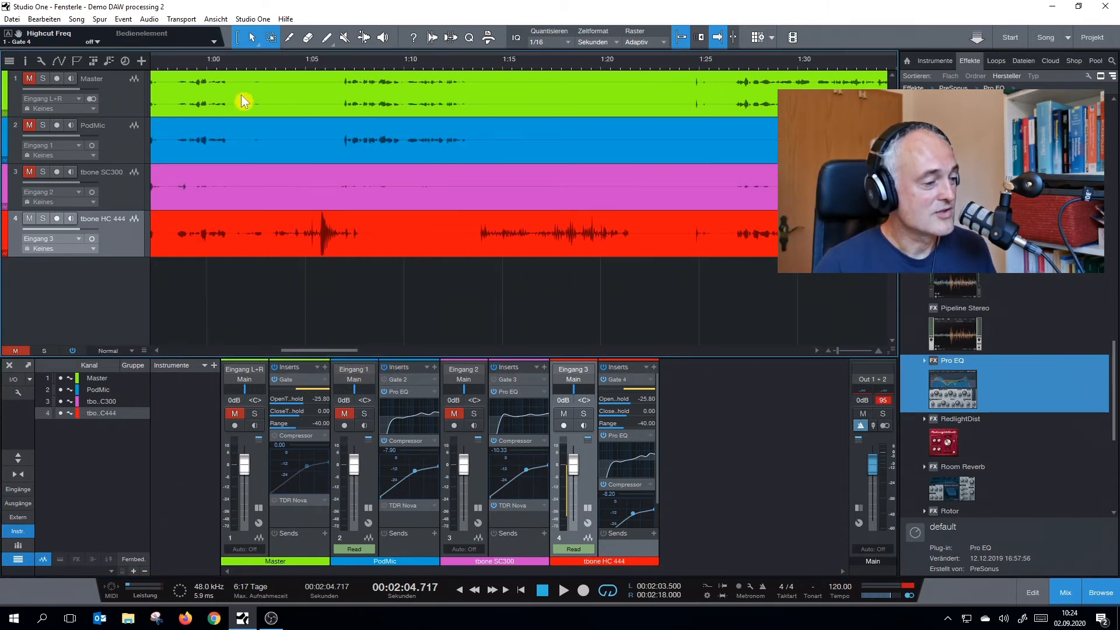
{"action": "left_click", "coordinate": [336, 140]}
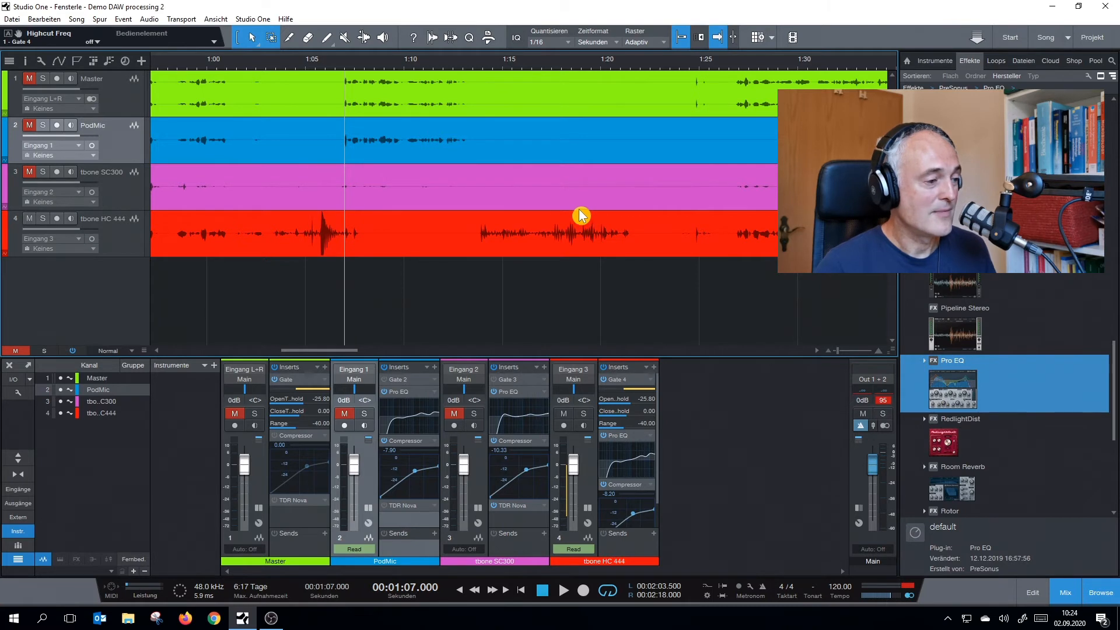
{"action": "right_click", "coordinate": [334, 152]}
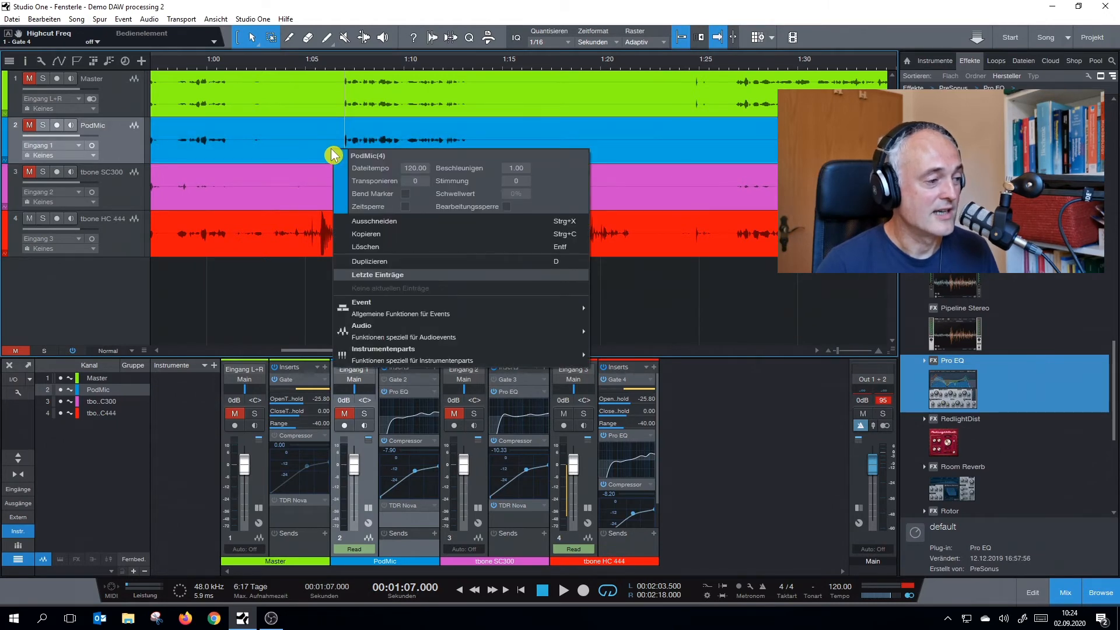
{"action": "right_click", "coordinate": [132, 147]}
{"action": "left_click", "coordinate": [131, 147]}
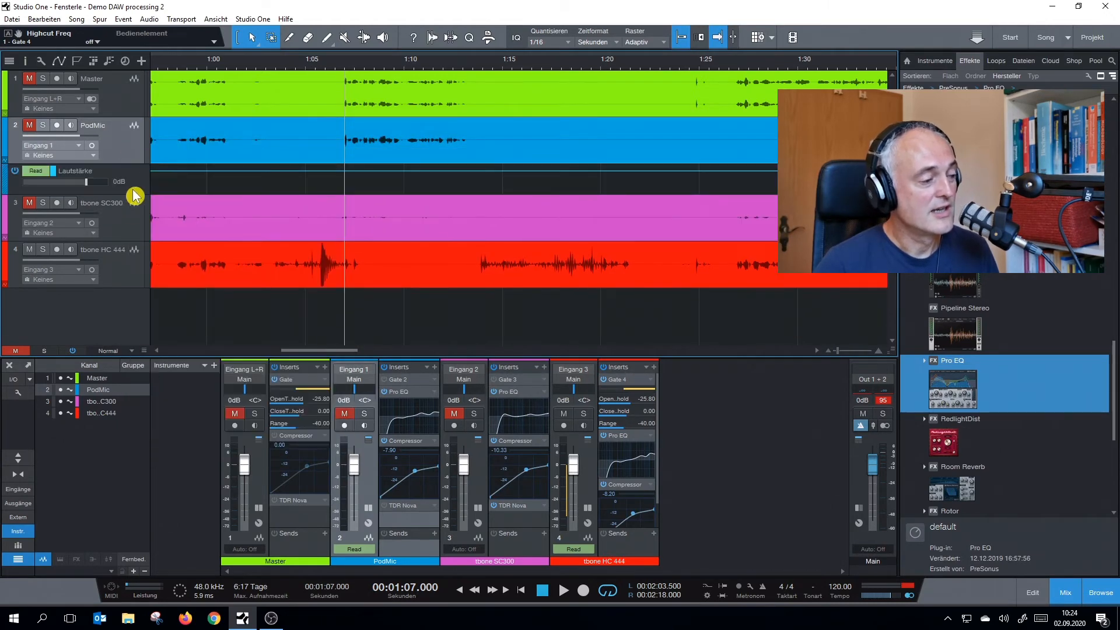
{"action": "right_click", "coordinate": [126, 275]}
{"action": "left_click", "coordinate": [127, 274]}
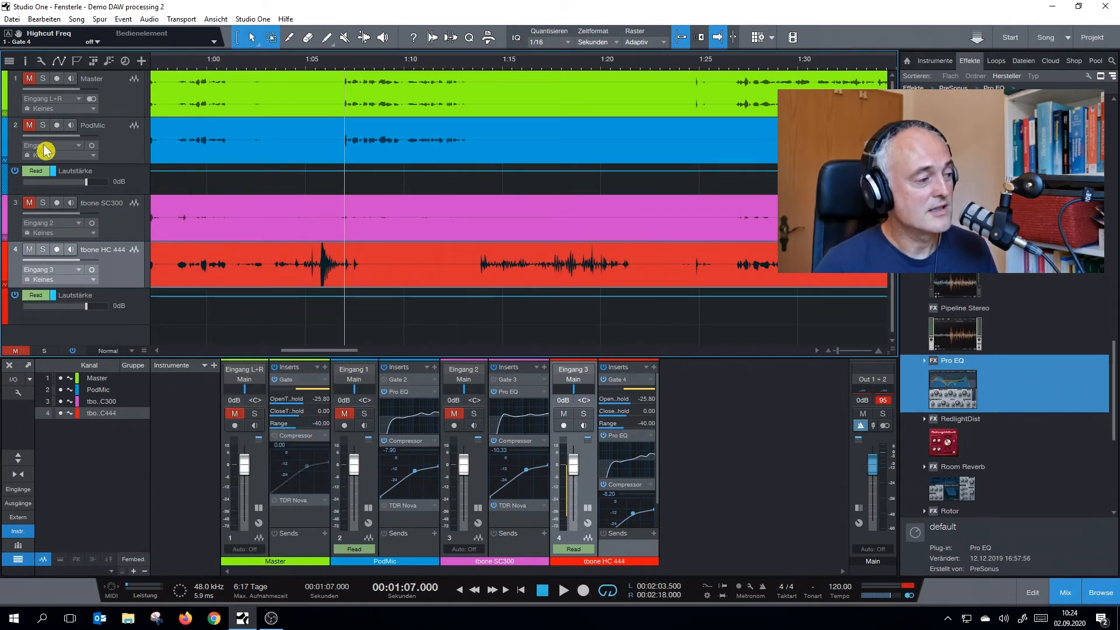
Unmute PodMic, mute tbone HC 444 and listen to the PodMic recording from 1:07
{"action": "left_click", "coordinate": [31, 126]}
{"action": "left_click", "coordinate": [29, 249]}
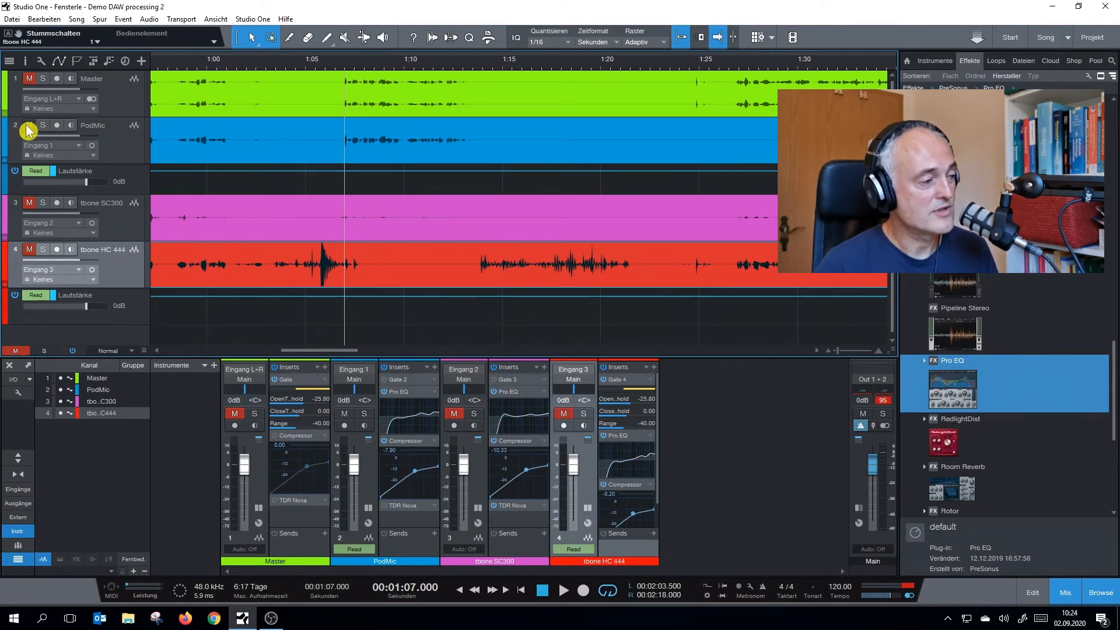
{"action": "key", "text": "space"}
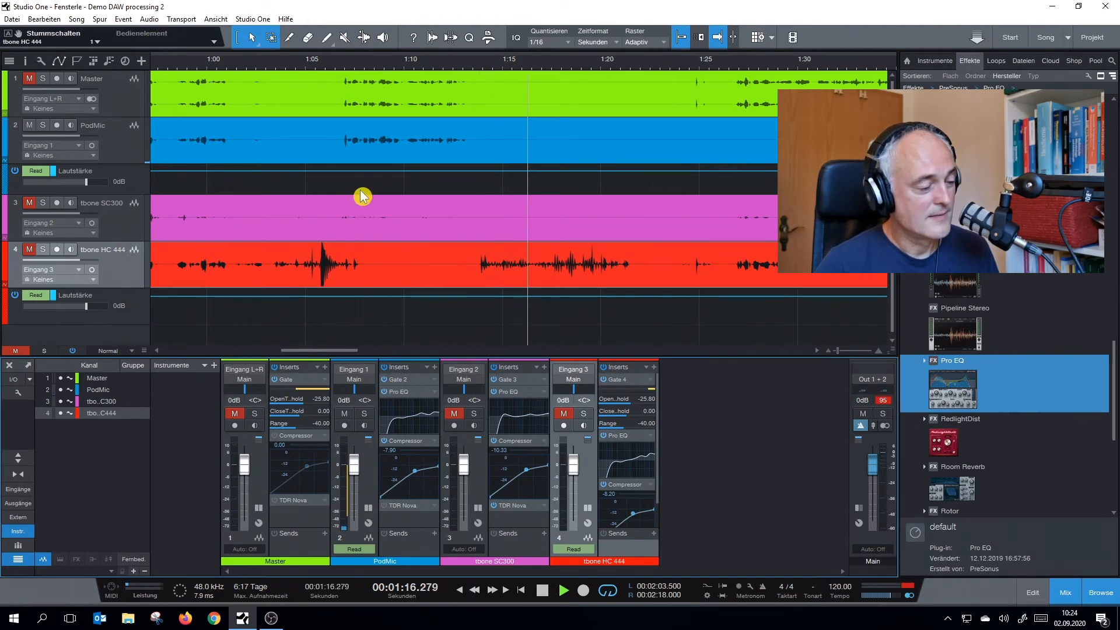
{"action": "key", "text": "space"}
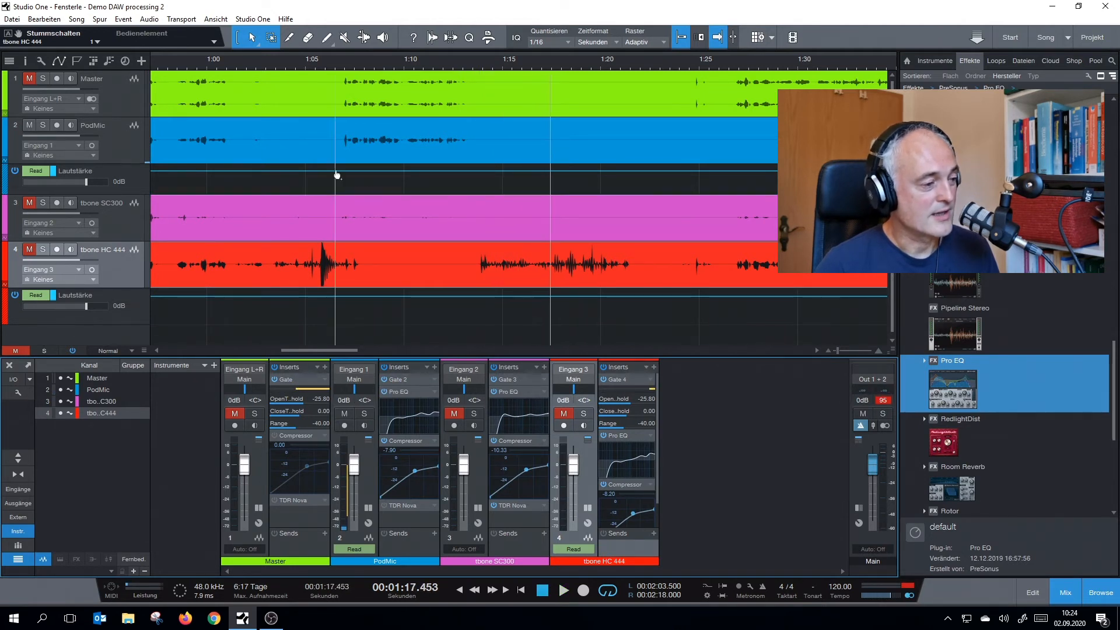
Unmute tbone HC 444 and listen to its recording from 1:14
{"action": "left_click", "coordinate": [343, 135]}
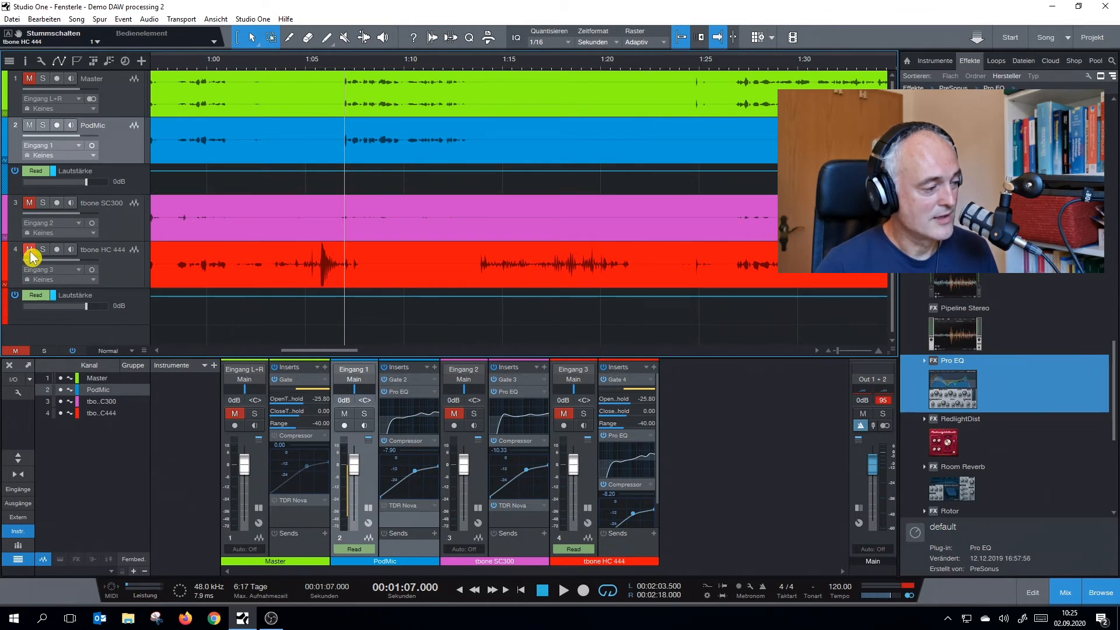
{"action": "left_click", "coordinate": [481, 257]}
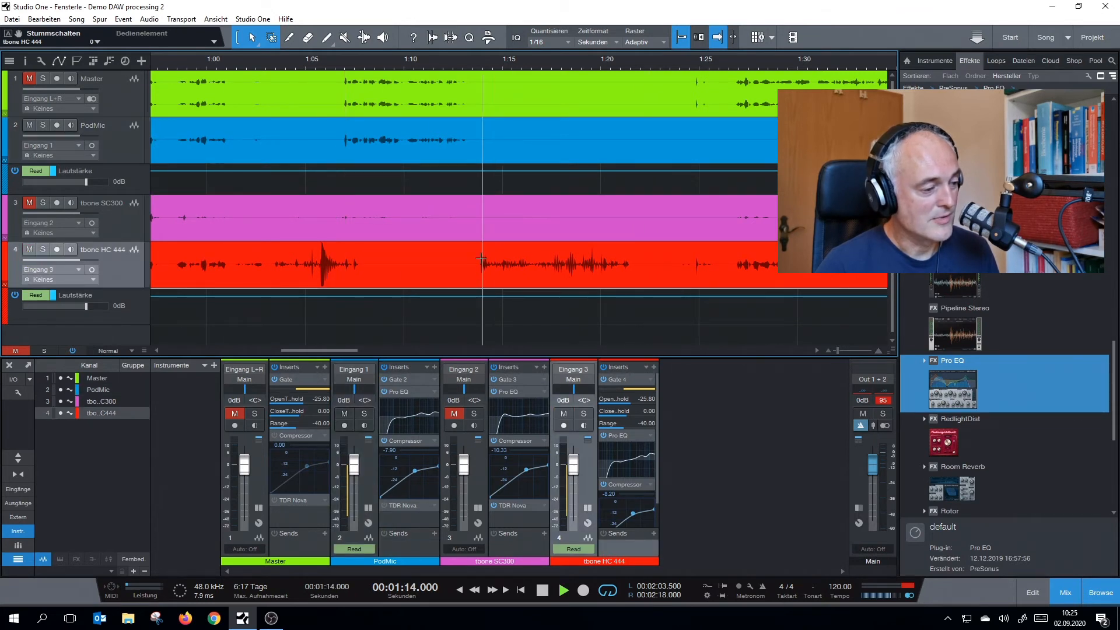
{"action": "key", "text": "space"}
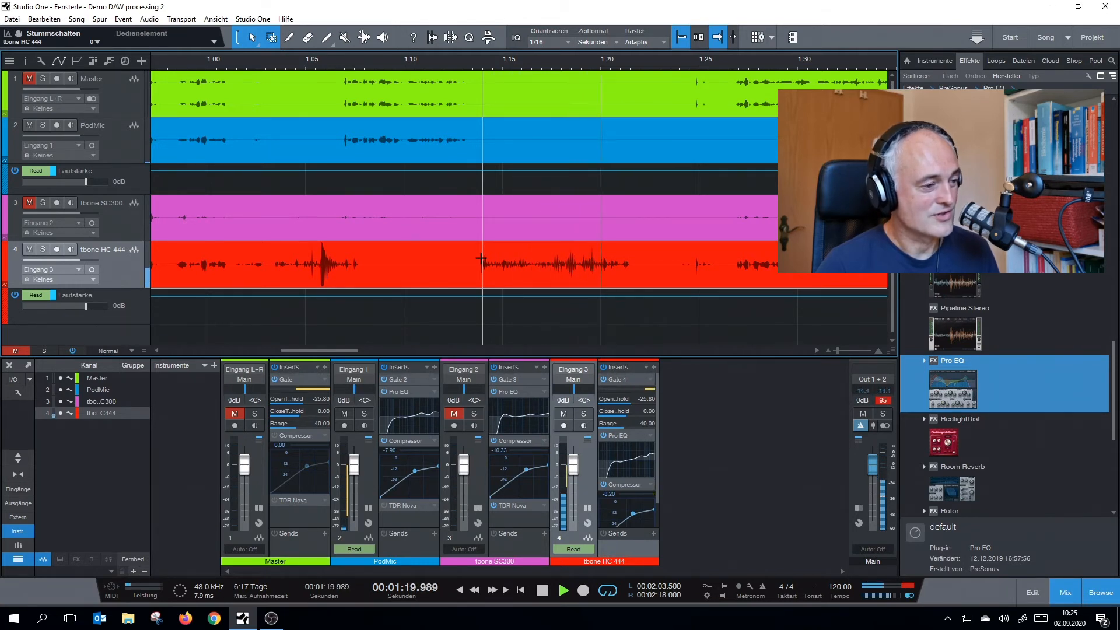
{"action": "key", "text": "space"}
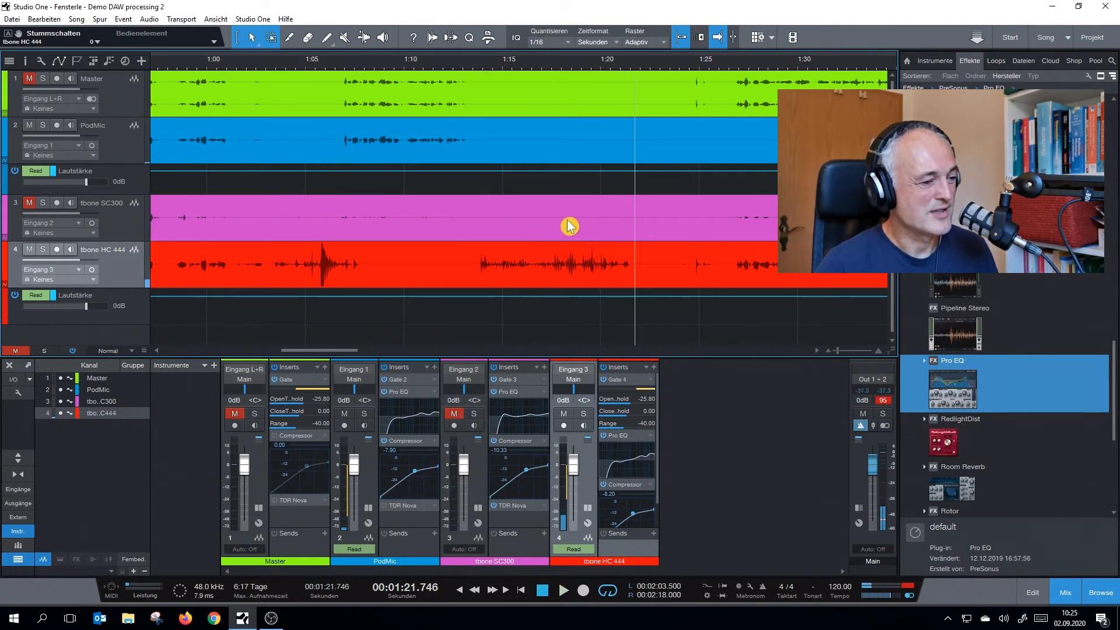
Draw a volume automation crossfade at about 1:22, fading PodMic down from 0 dB and tbone HC 444 up from -∞ to 0 dB
{"action": "left_click", "coordinate": [650, 171]}
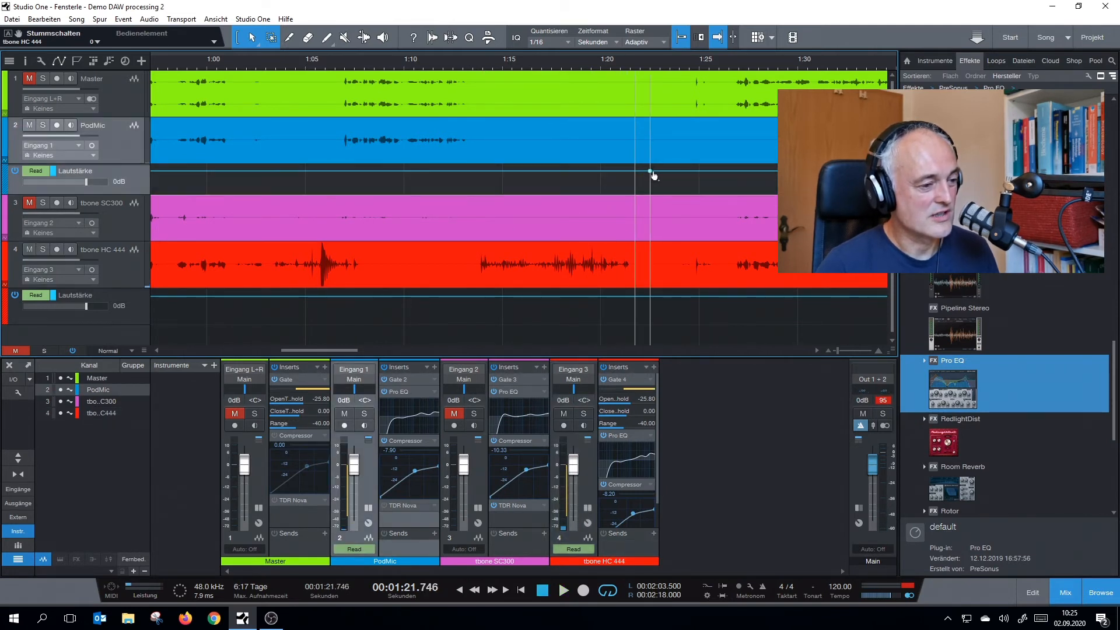
{"action": "left_click_drag", "start_coordinate": [661, 172], "coordinate": [661, 209]}
{"action": "left_click", "coordinate": [651, 295]}
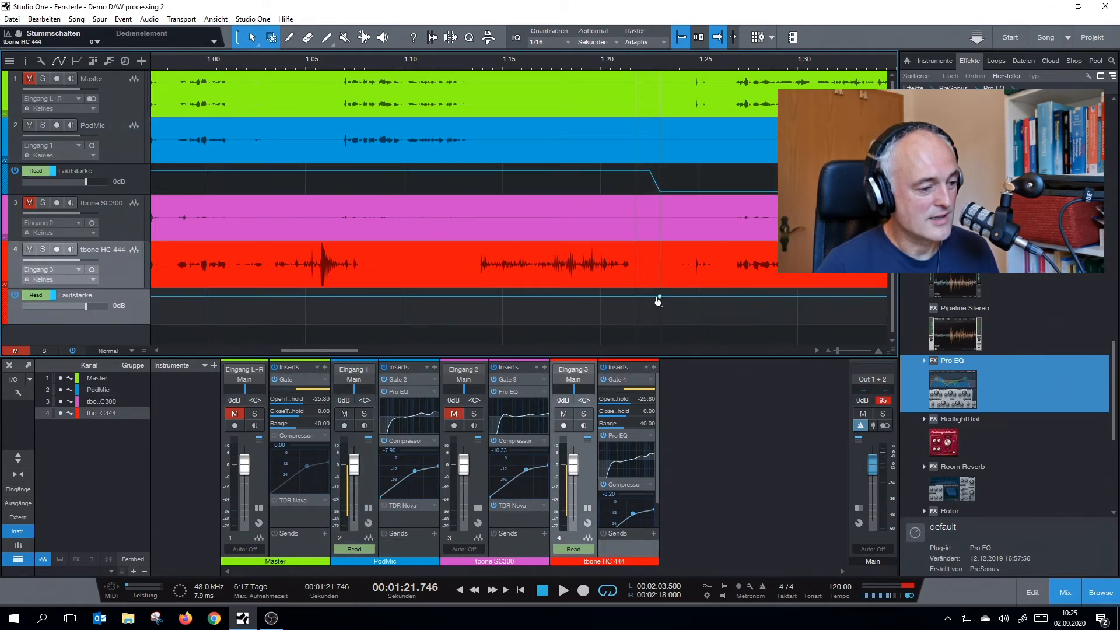
{"action": "left_click", "coordinate": [659, 296]}
{"action": "left_click_drag", "start_coordinate": [648, 301], "coordinate": [647, 323]}
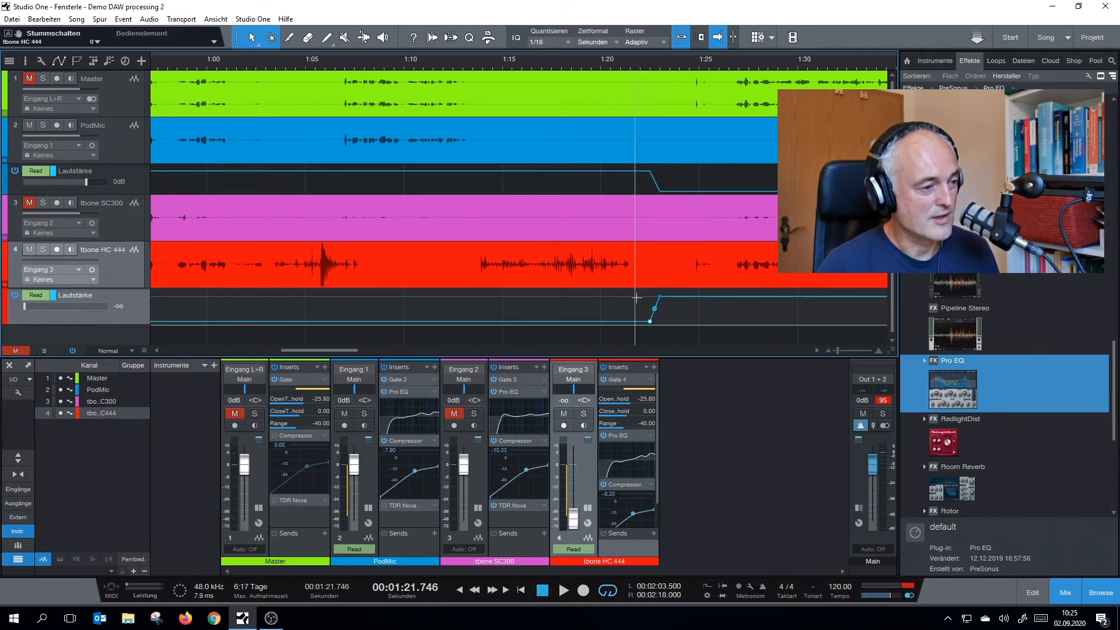
Play back the PodMic passage from about 1:08 with the volume automation in place
{"action": "left_click", "coordinate": [440, 103]}
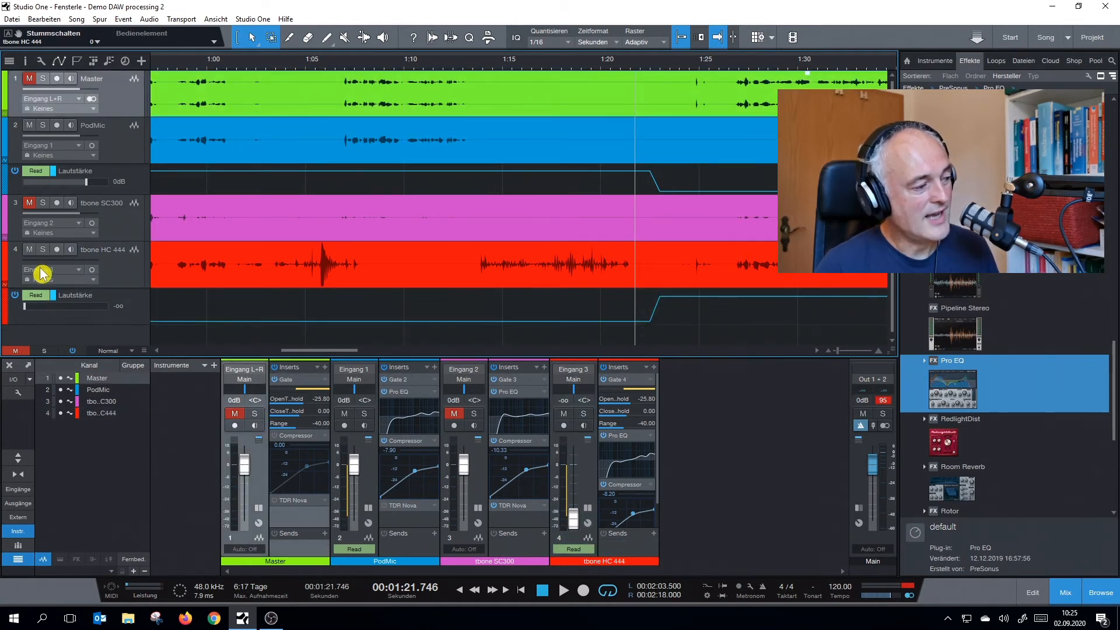
{"action": "left_click", "coordinate": [367, 150]}
{"action": "key", "text": "space"}
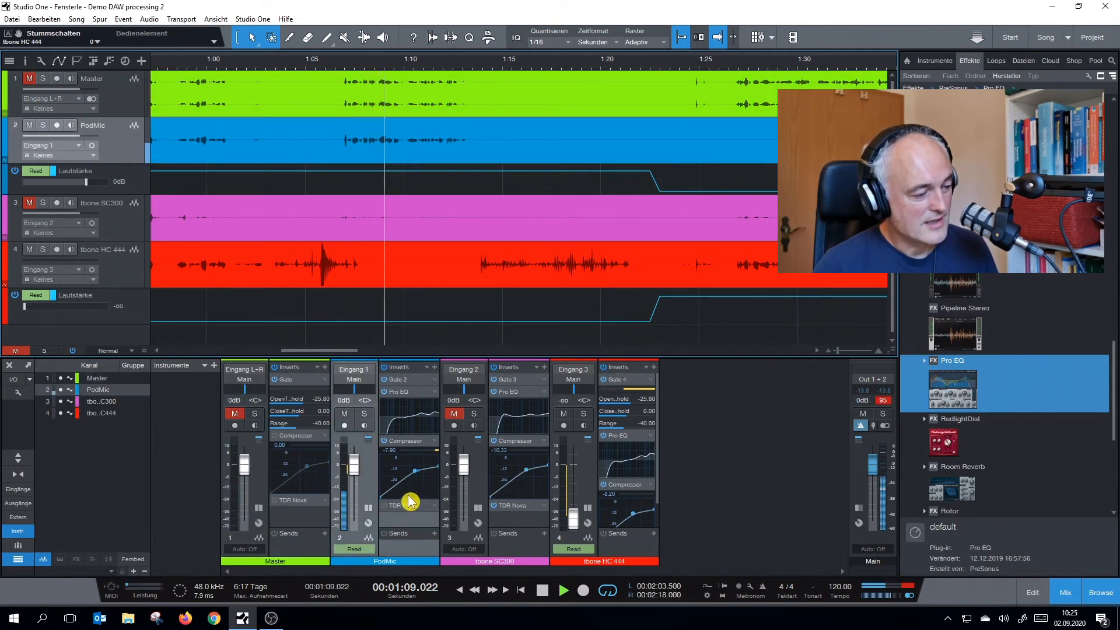
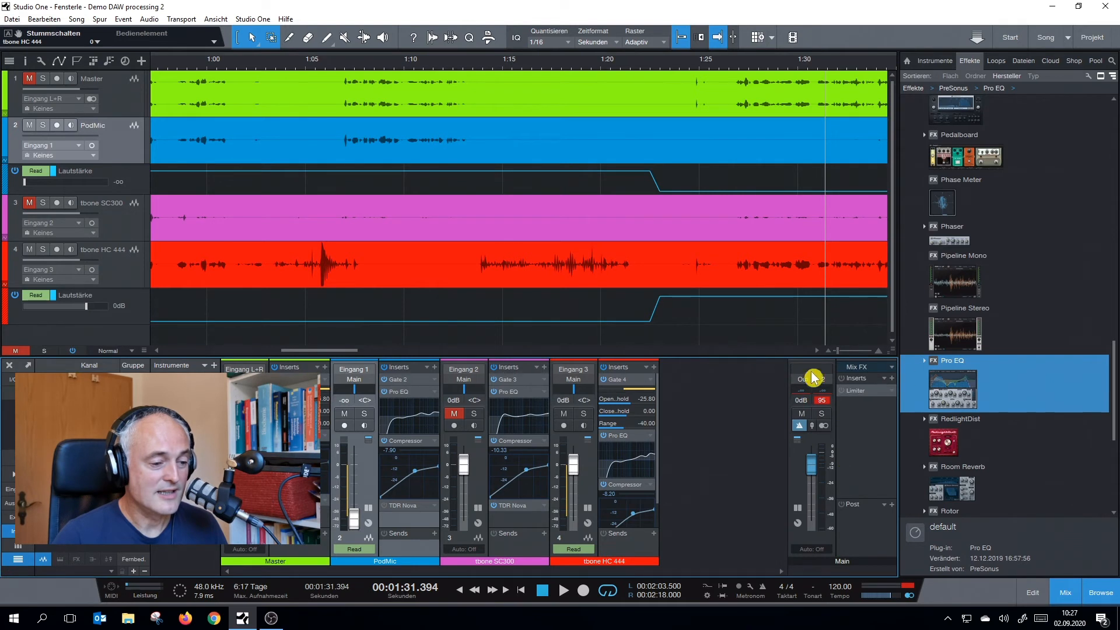
Play the recording from about 2.5 seconds and activate the Limiter on the Main output during playback
{"action": "left_click", "coordinate": [847, 392]}
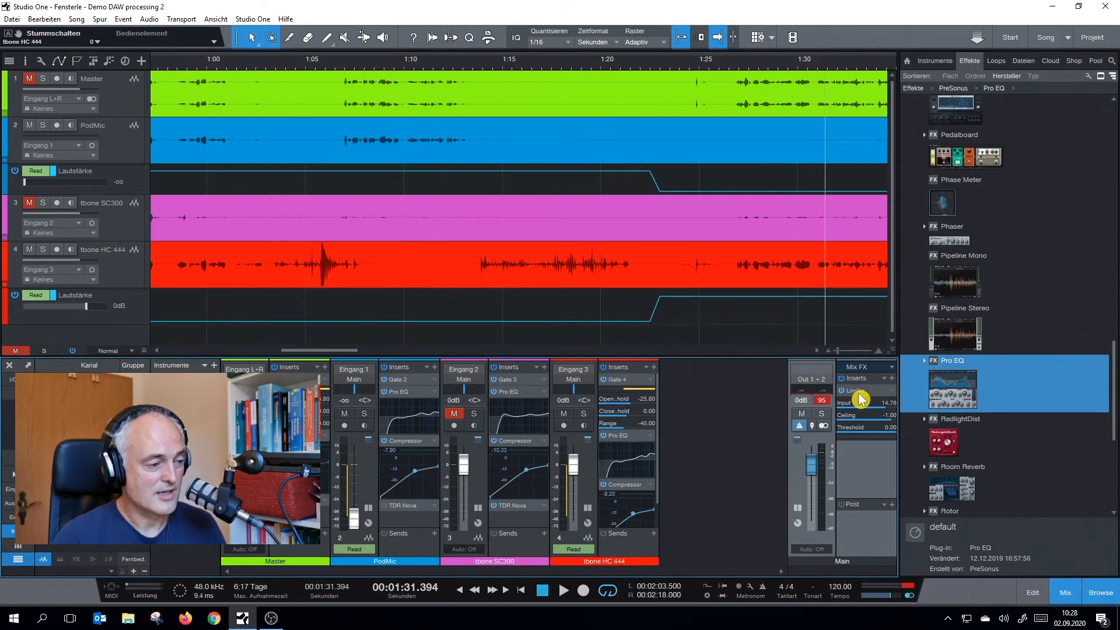
{"action": "left_click_drag", "start_coordinate": [315, 351], "coordinate": [219, 357]}
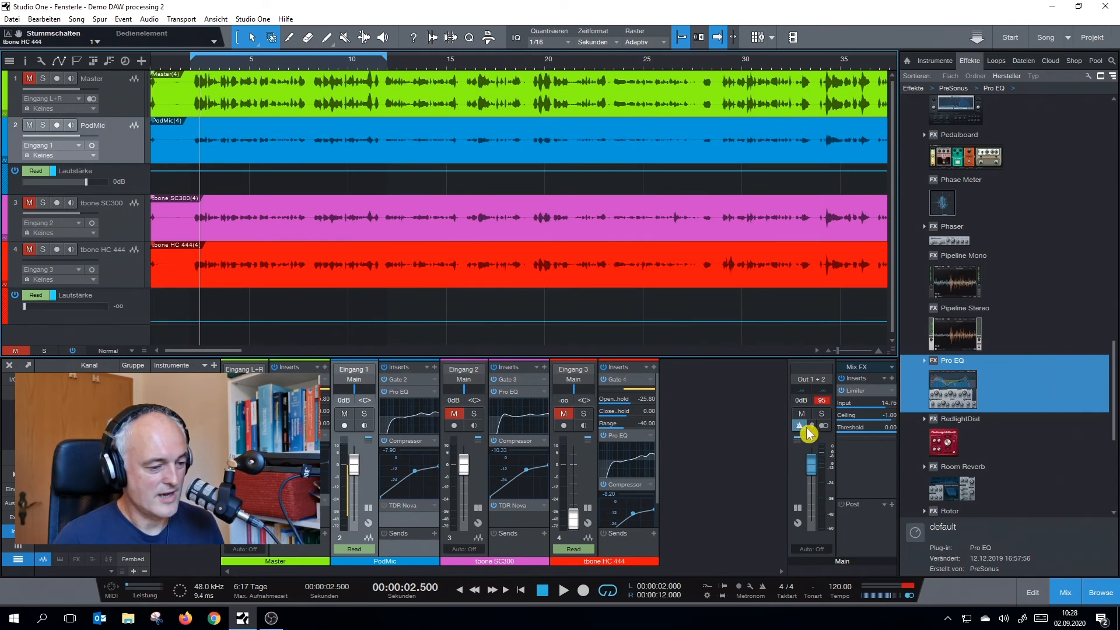
{"action": "key", "text": "space"}
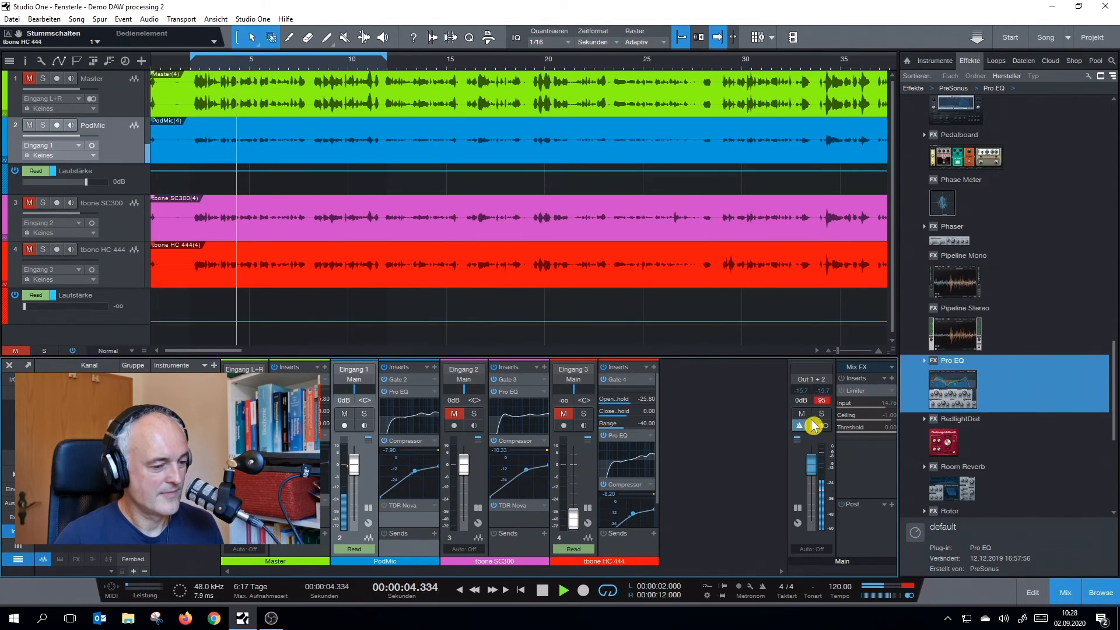
{"action": "left_click", "coordinate": [857, 391]}
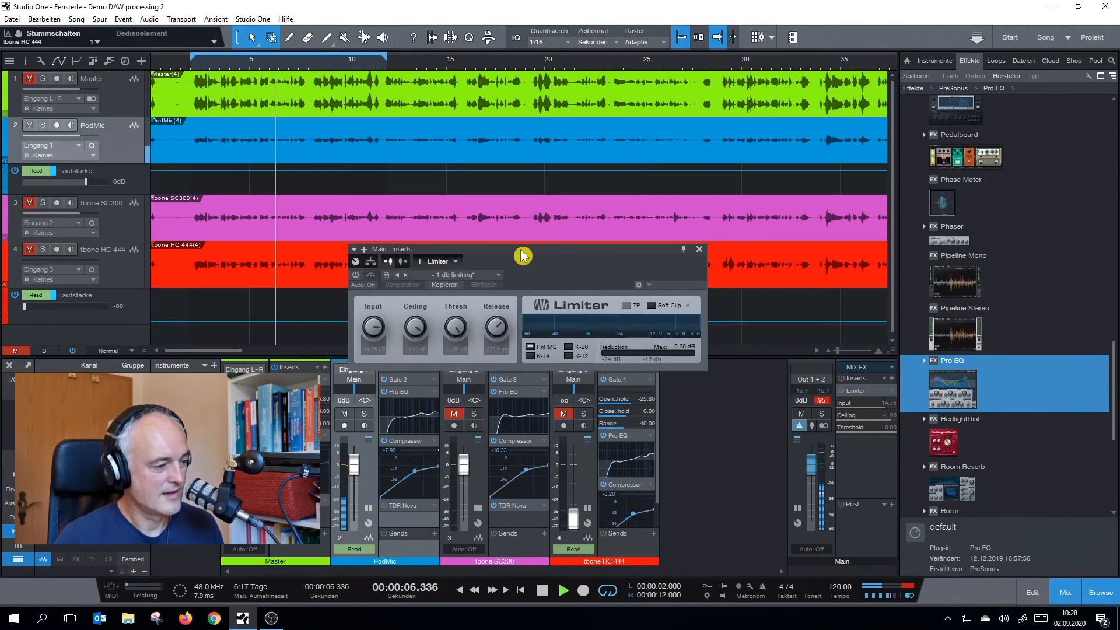
{"action": "left_click_drag", "start_coordinate": [522, 256], "coordinate": [517, 295]}
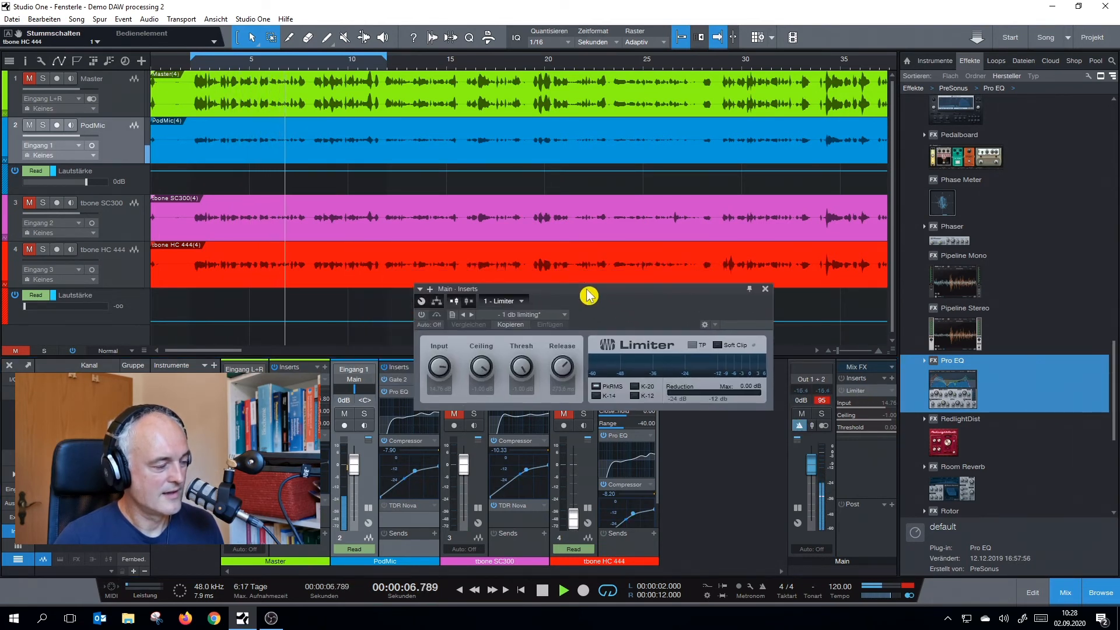
{"action": "left_click", "coordinate": [421, 314]}
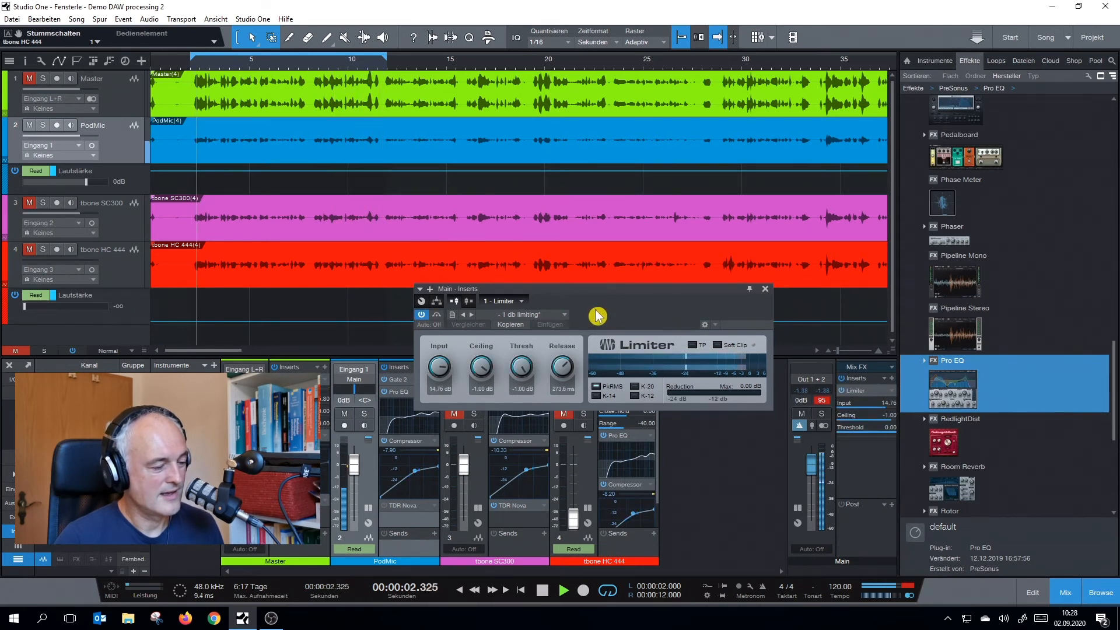
{"action": "key", "text": "space"}
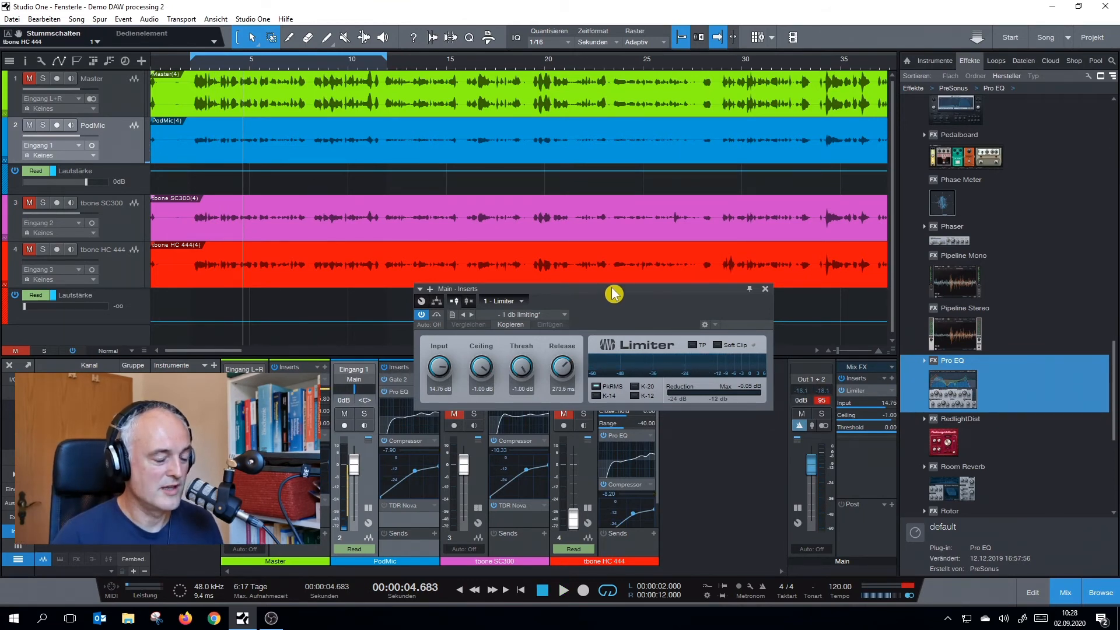
Raise the Limiter's input gain to 18 dB while playing back the opening passage
{"action": "left_click_drag", "start_coordinate": [614, 293], "coordinate": [699, 249]}
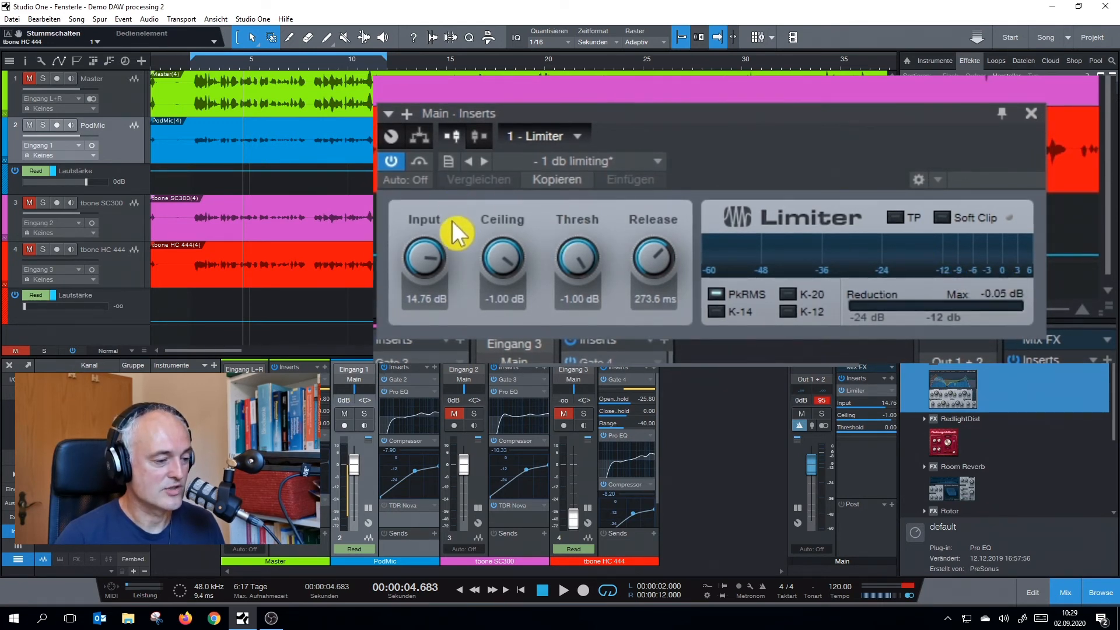
{"action": "key", "text": "space"}
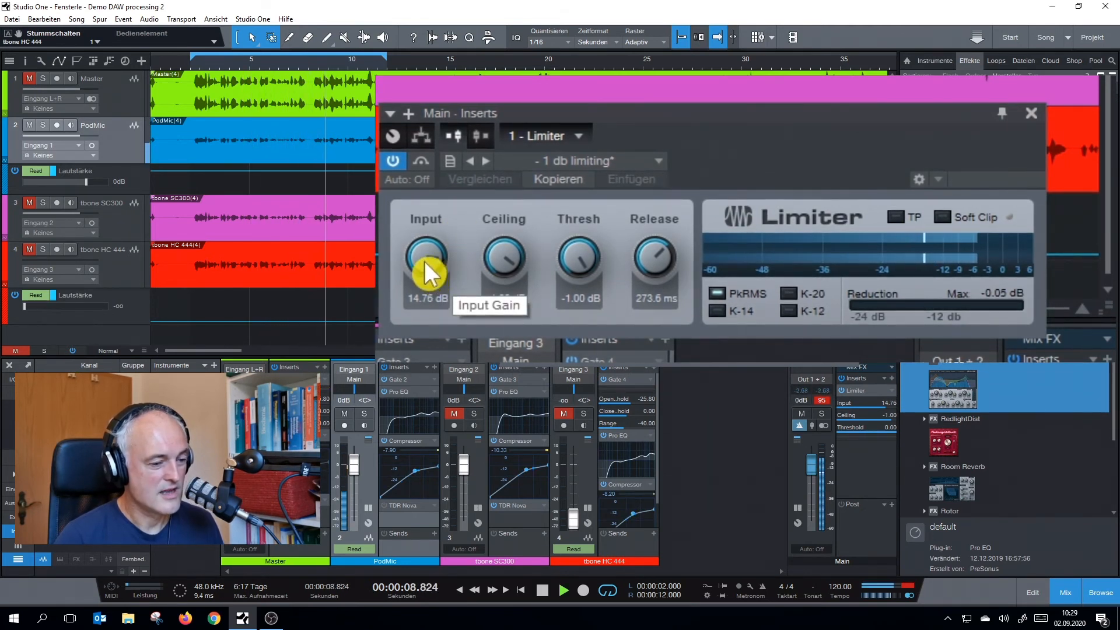
{"action": "scroll", "coordinate": [422, 261], "scroll_direction": "up", "scroll_amount": 2}
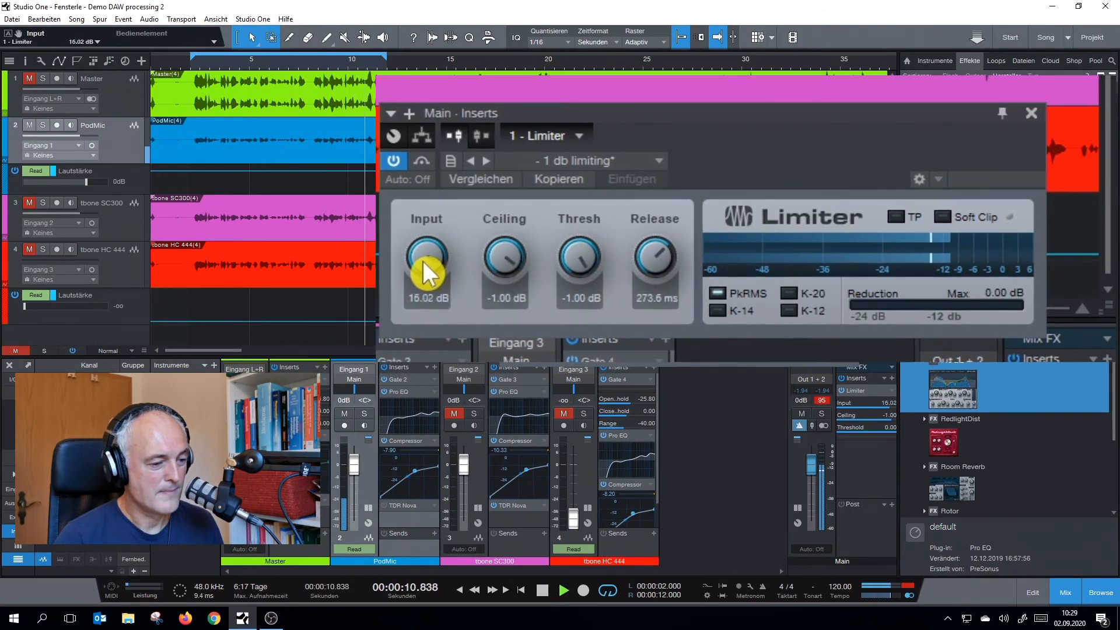
{"action": "scroll", "coordinate": [423, 260], "scroll_direction": "up", "scroll_amount": 5}
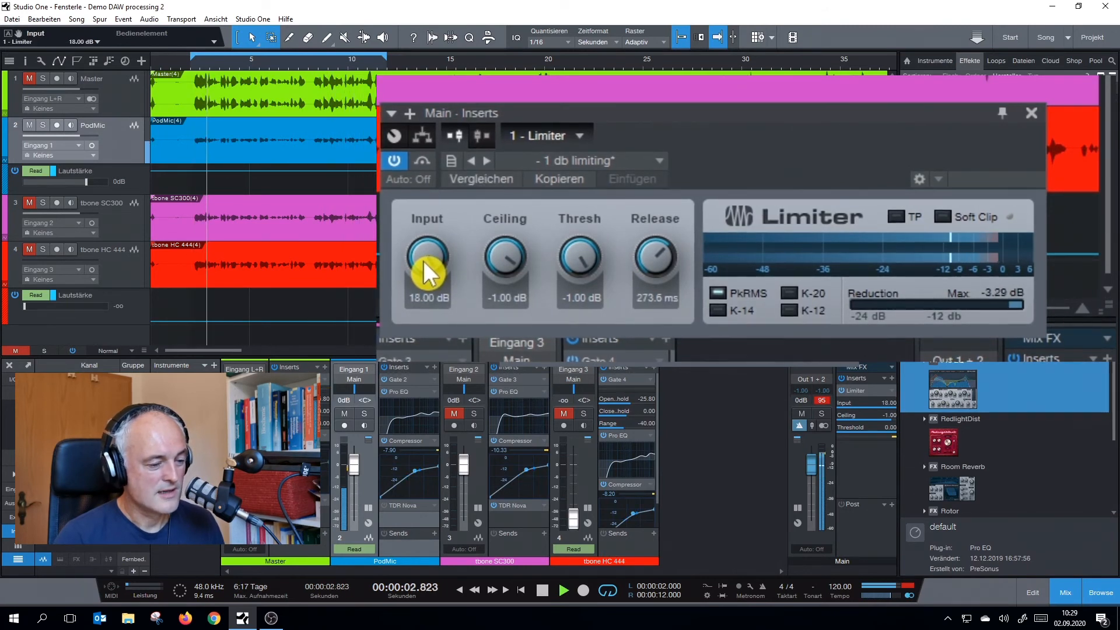
{"action": "key", "text": "space"}
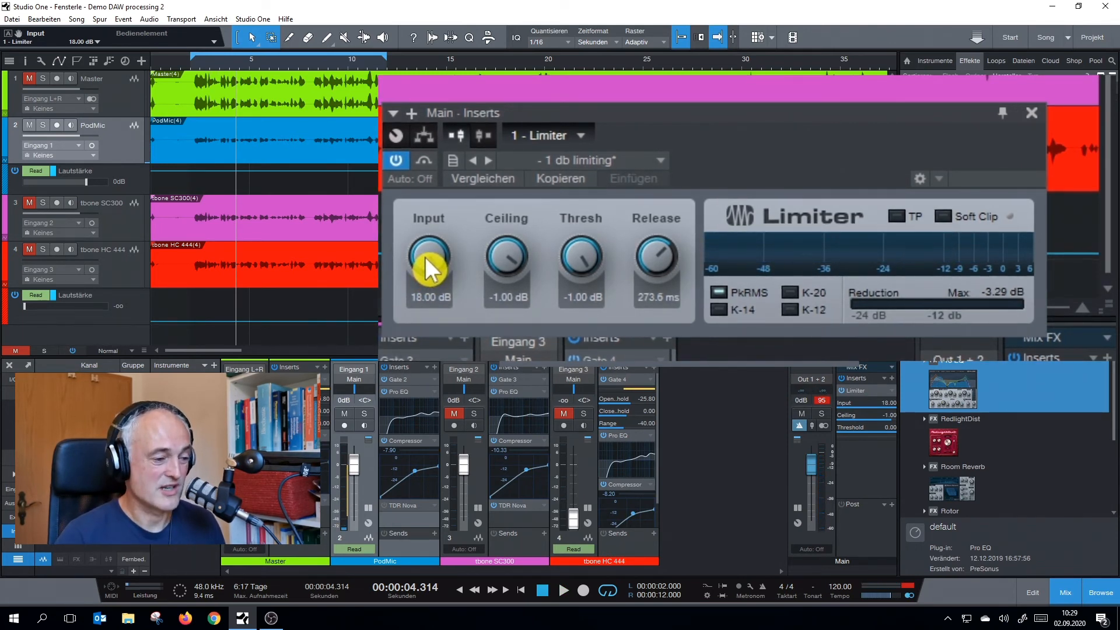
Set the Limiter's input gain to 15.30 dB while listening to the looped passage
{"action": "key", "text": "space"}
{"action": "scroll", "coordinate": [425, 257], "scroll_direction": "down", "scroll_amount": 3}
{"action": "scroll", "coordinate": [425, 257], "scroll_direction": "down", "scroll_amount": 6}
{"action": "scroll", "coordinate": [424, 255], "scroll_direction": "up", "scroll_amount": 2}
{"action": "scroll", "coordinate": [425, 256], "scroll_direction": "down", "scroll_amount": 1}
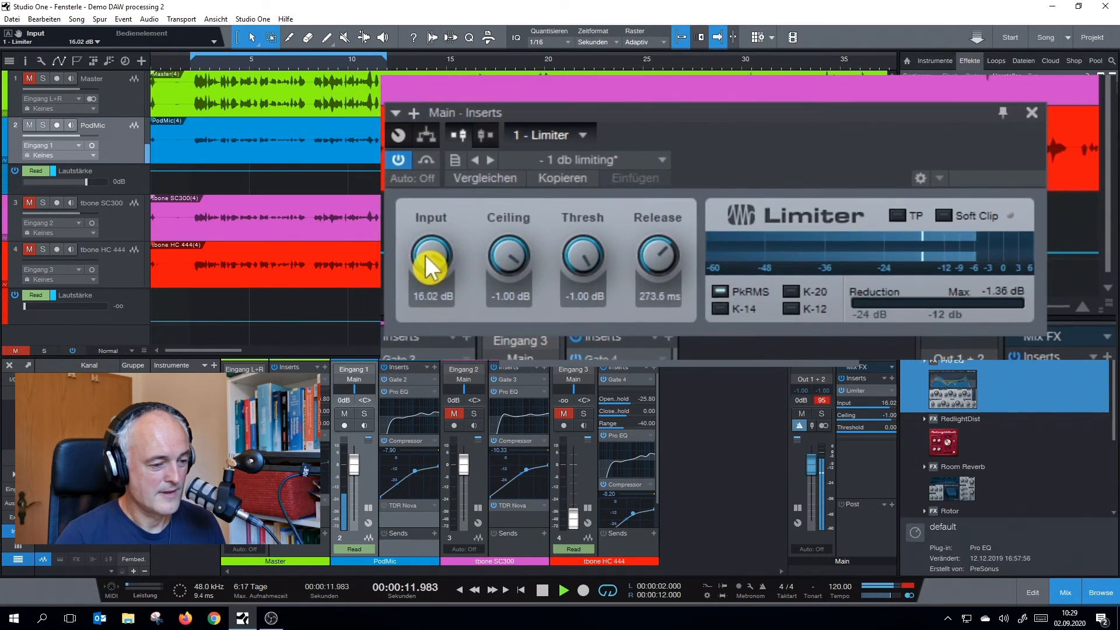
{"action": "scroll", "coordinate": [426, 254], "scroll_direction": "down", "scroll_amount": 4}
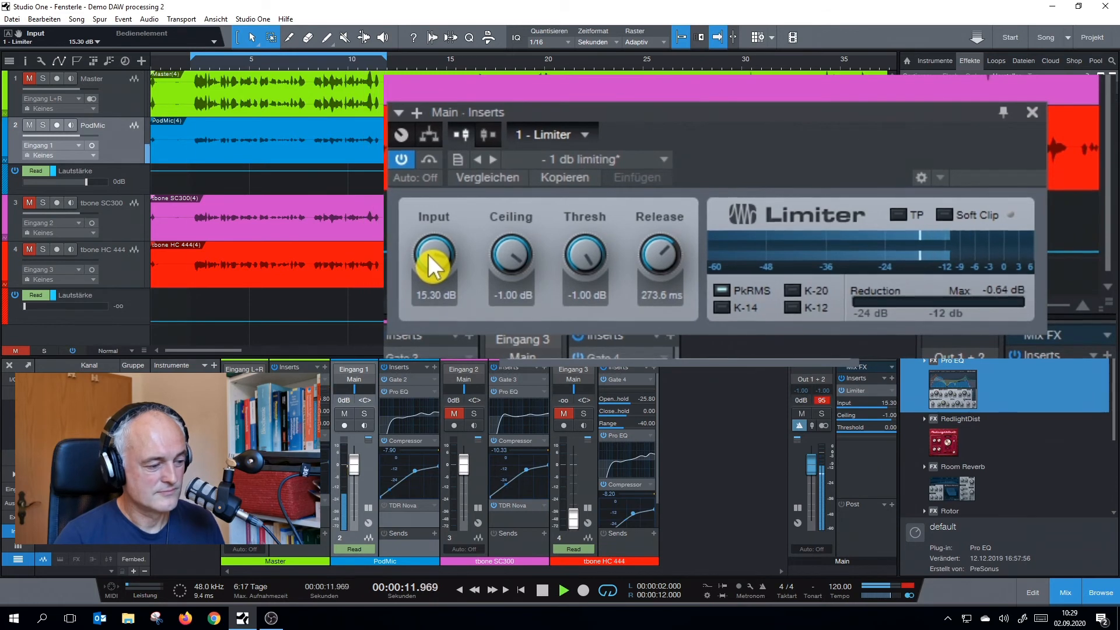
{"action": "key", "text": "space"}
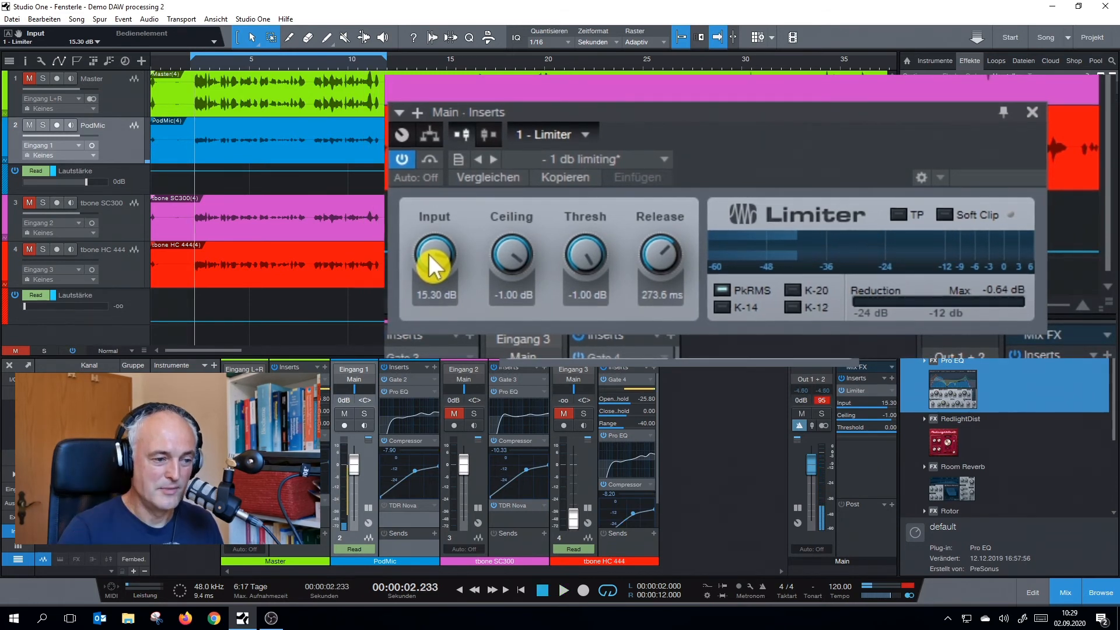
Bypass the Compressor on PodMic and play the opening passage to check the Limiter's gain reduction
{"action": "left_click_drag", "start_coordinate": [632, 125], "coordinate": [719, 97]}
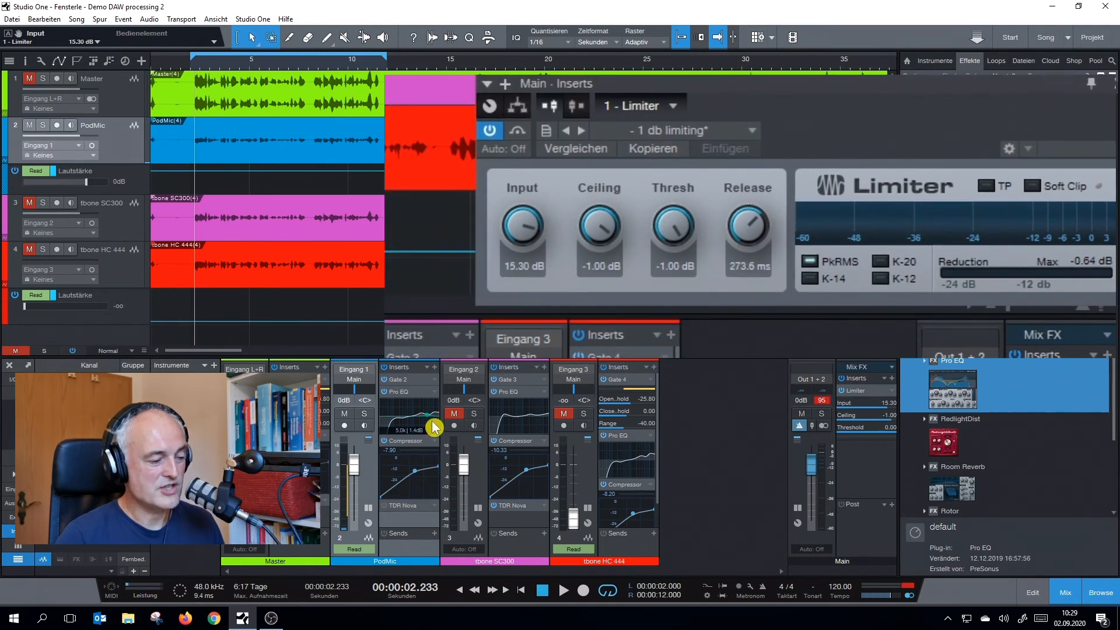
{"action": "left_click", "coordinate": [384, 442]}
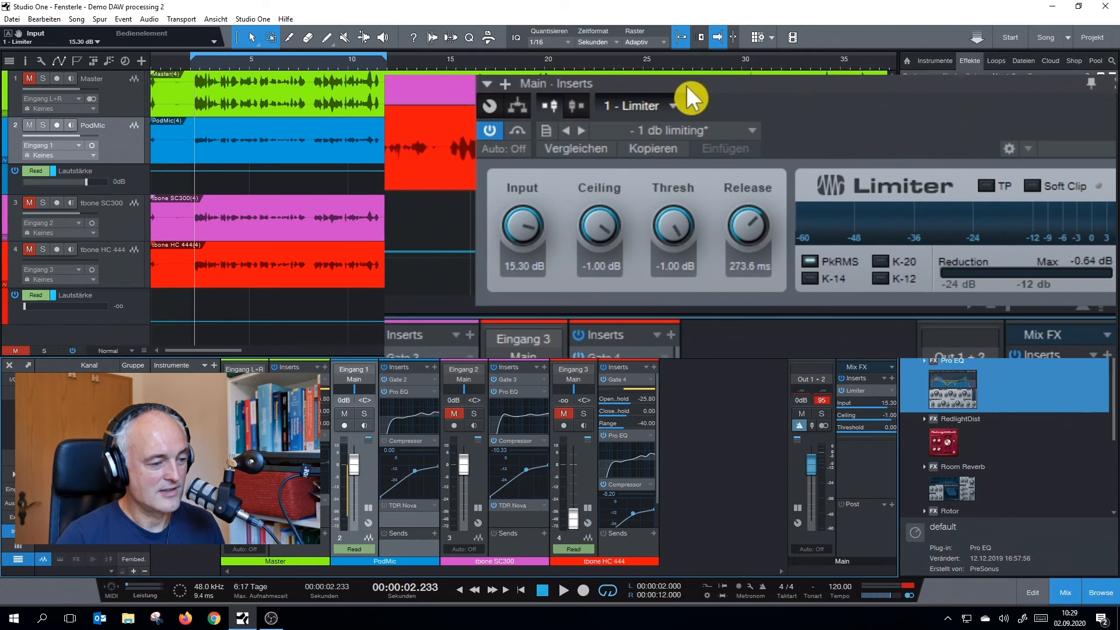
{"action": "key", "text": "space"}
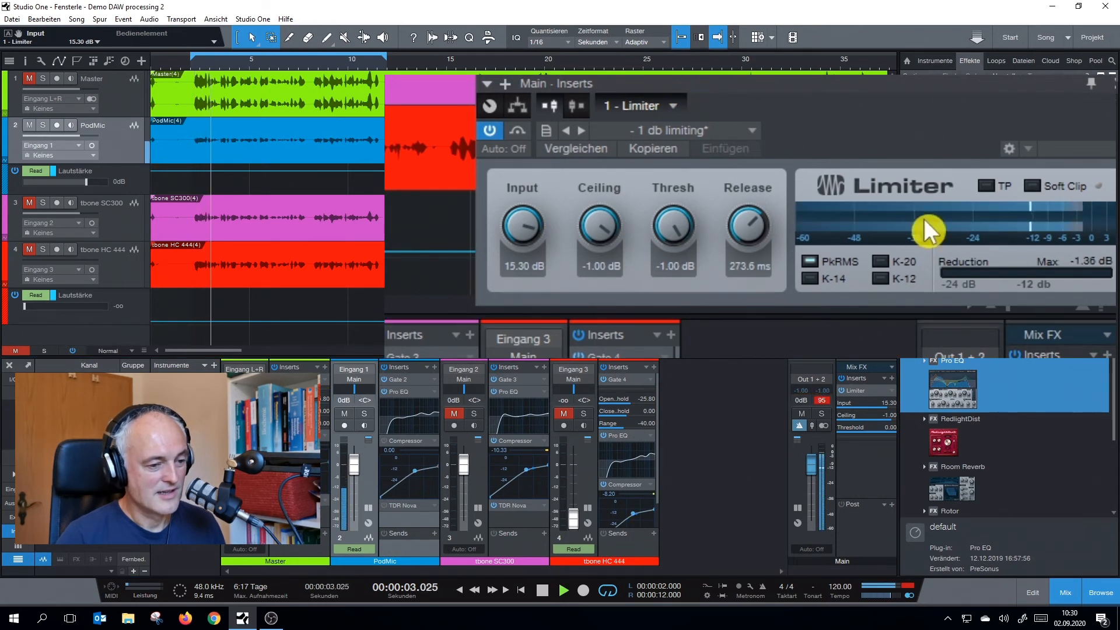
{"action": "mouse_move", "coordinate": [924, 218]}
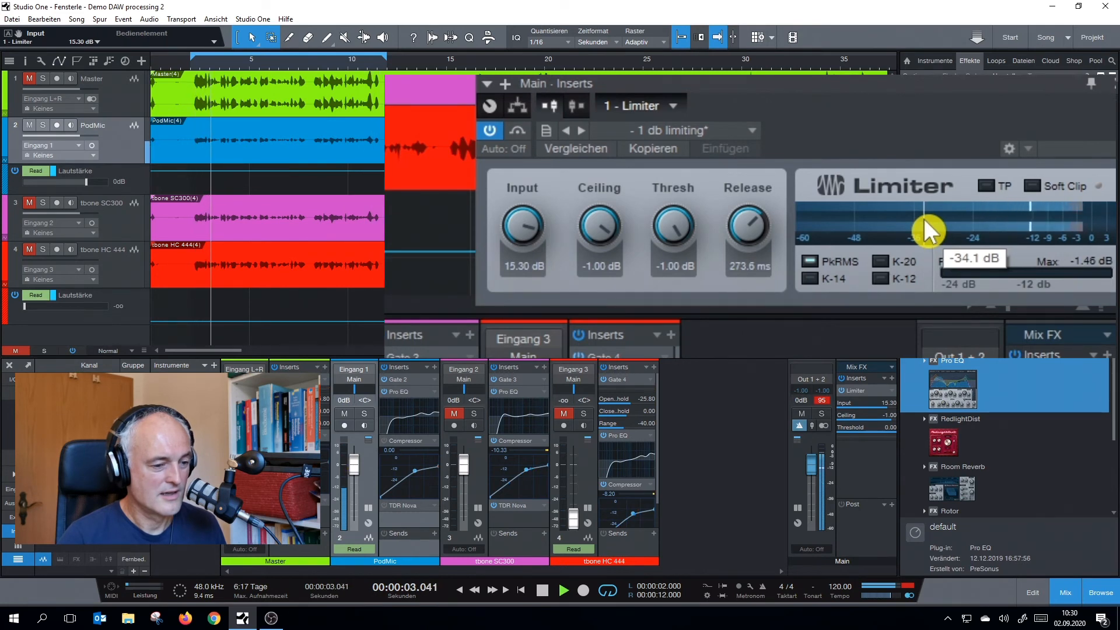
{"action": "key", "text": "space"}
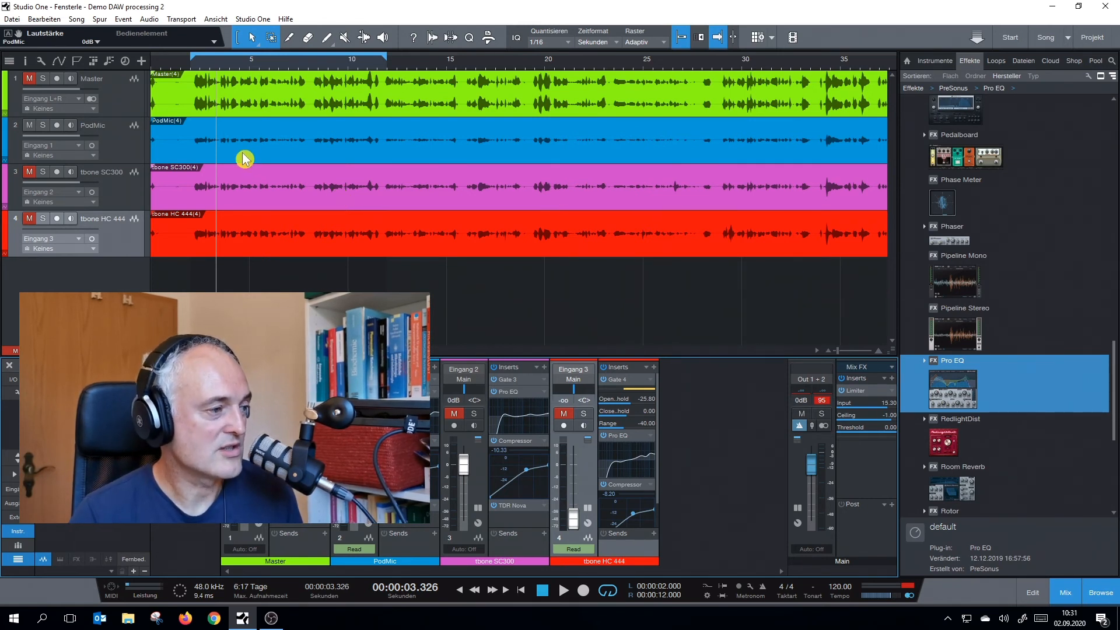
Open the mix export settings and examine the available publishing and file format options
{"action": "left_click", "coordinate": [75, 21]}
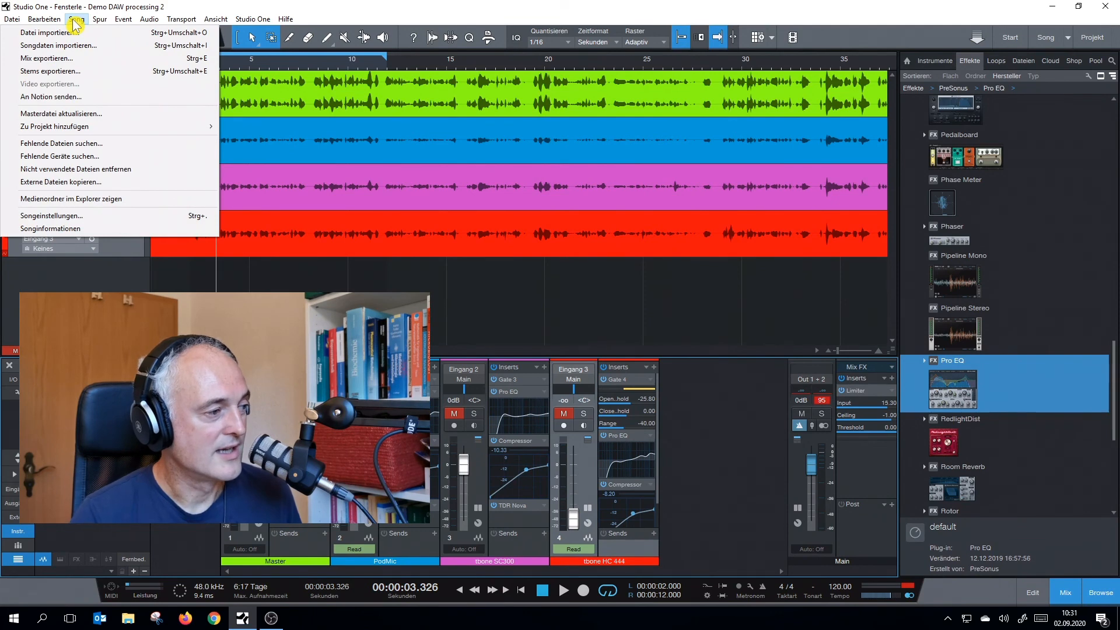
{"action": "left_click", "coordinate": [68, 62]}
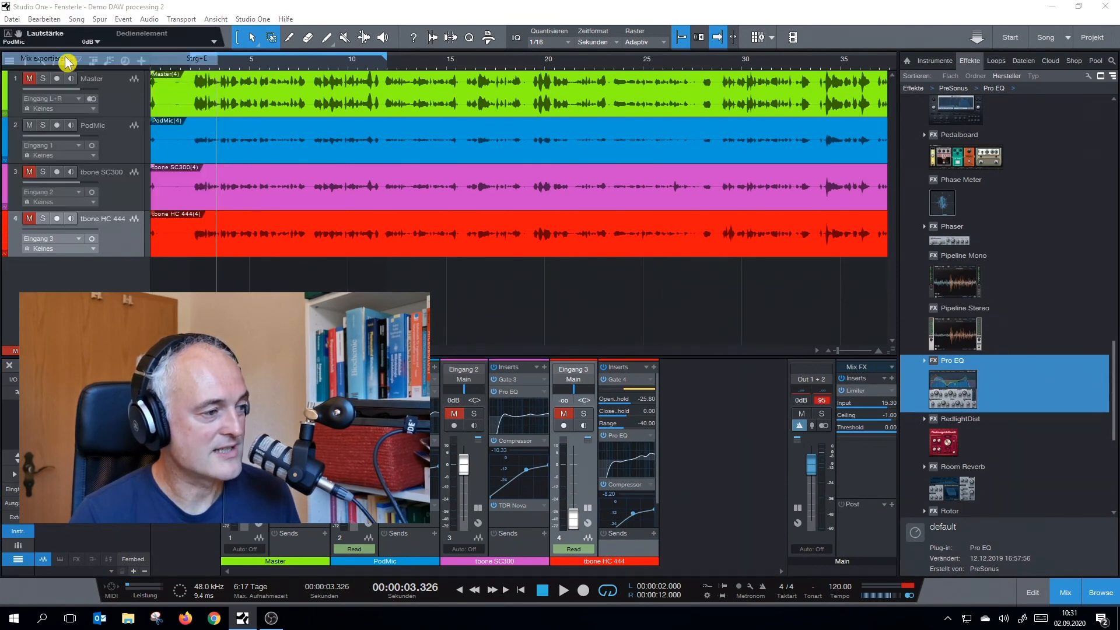
{"action": "left_click_drag", "start_coordinate": [494, 152], "coordinate": [705, 129]}
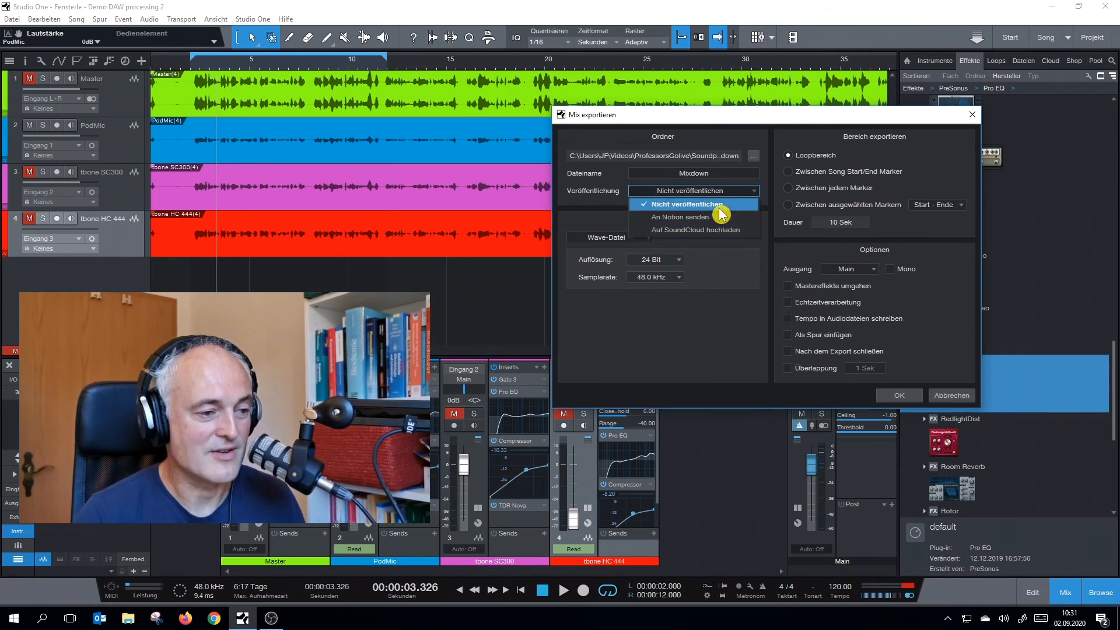
{"action": "left_click", "coordinate": [761, 116]}
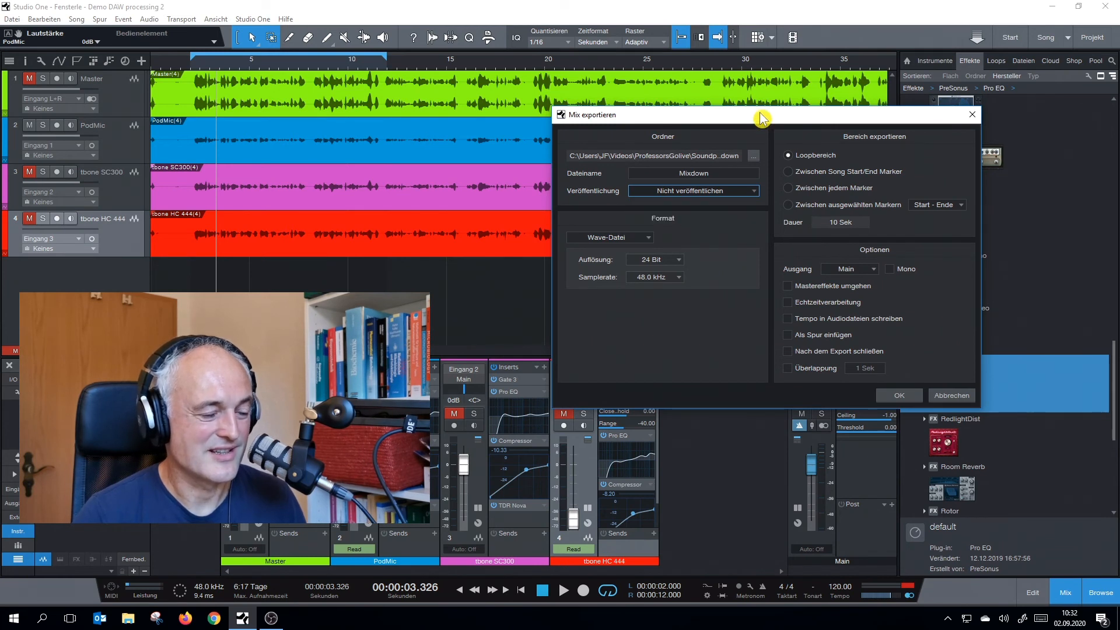
{"action": "left_click_drag", "start_coordinate": [761, 117], "coordinate": [740, 116]}
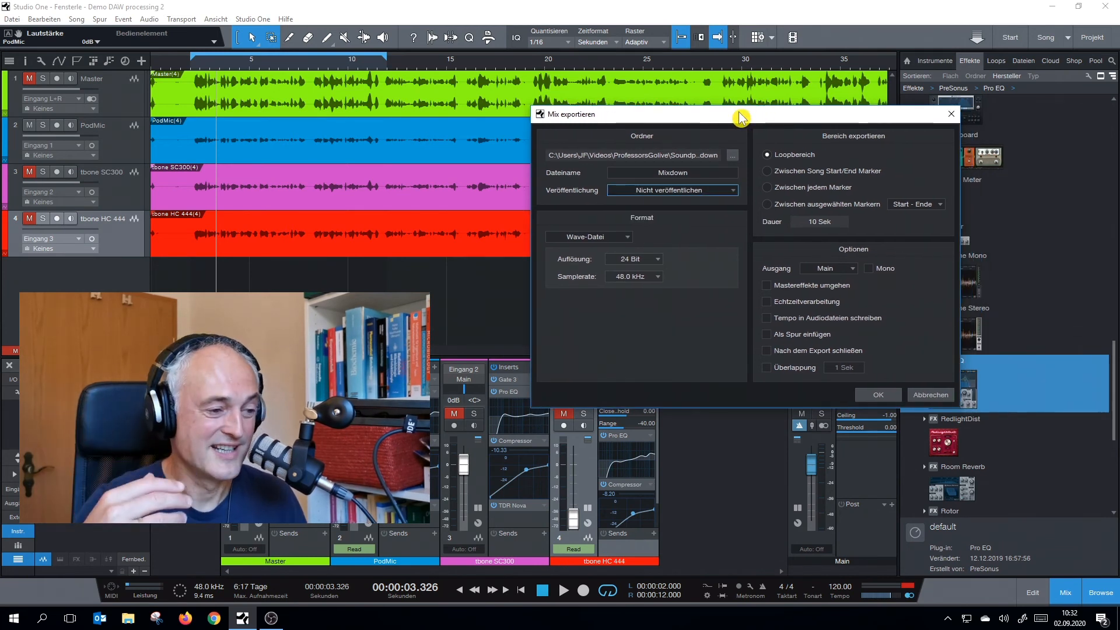
{"action": "left_click", "coordinate": [628, 239]}
{"action": "left_click", "coordinate": [680, 233]}
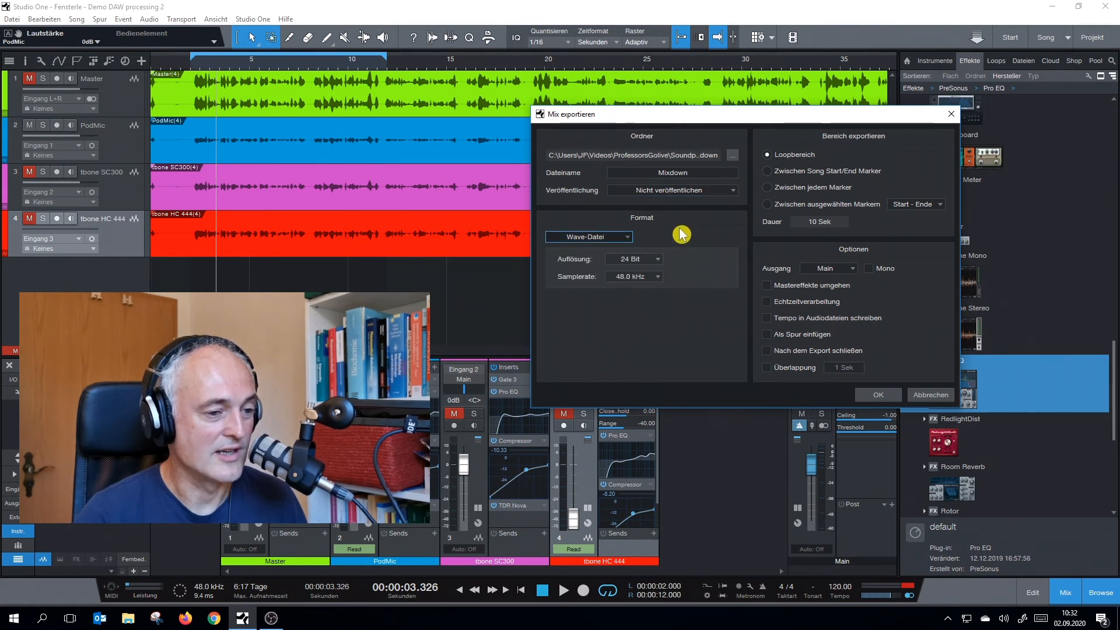